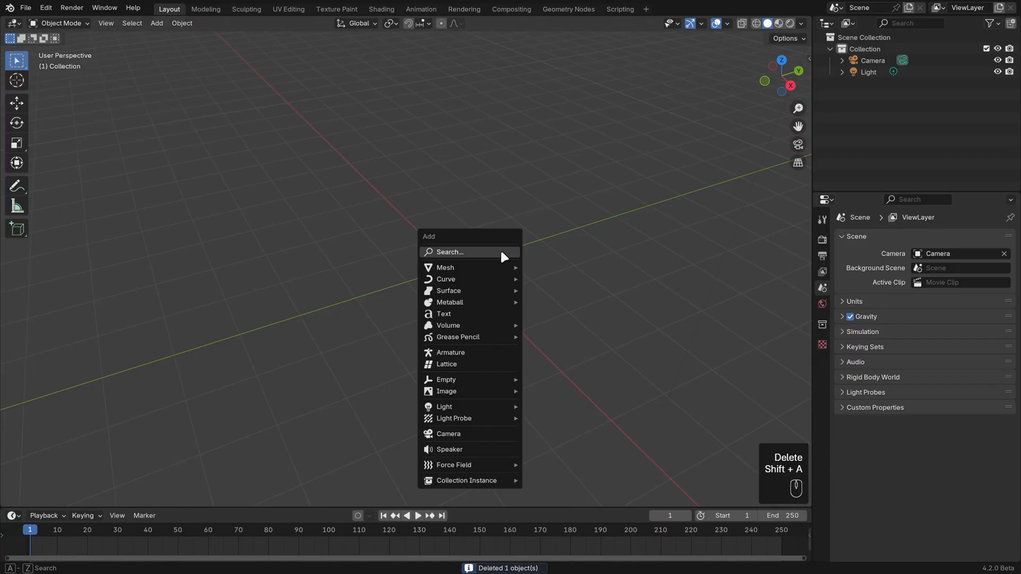
# Add a Bézier curve to the scene and enter Edit Mode on it.
pyautogui.moveTo(490, 275)
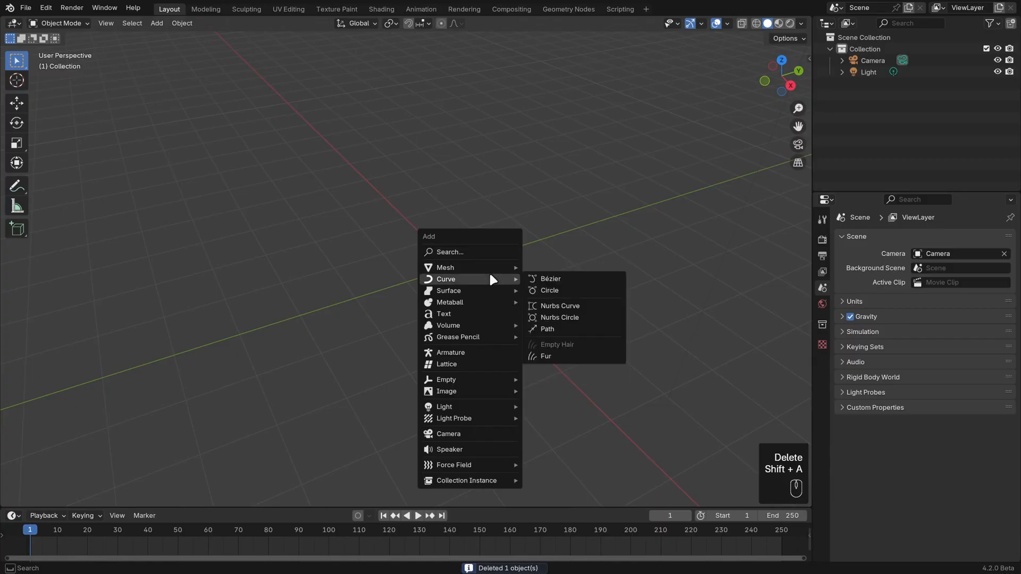
pyautogui.click(605, 281)
pyautogui.press('Tab')
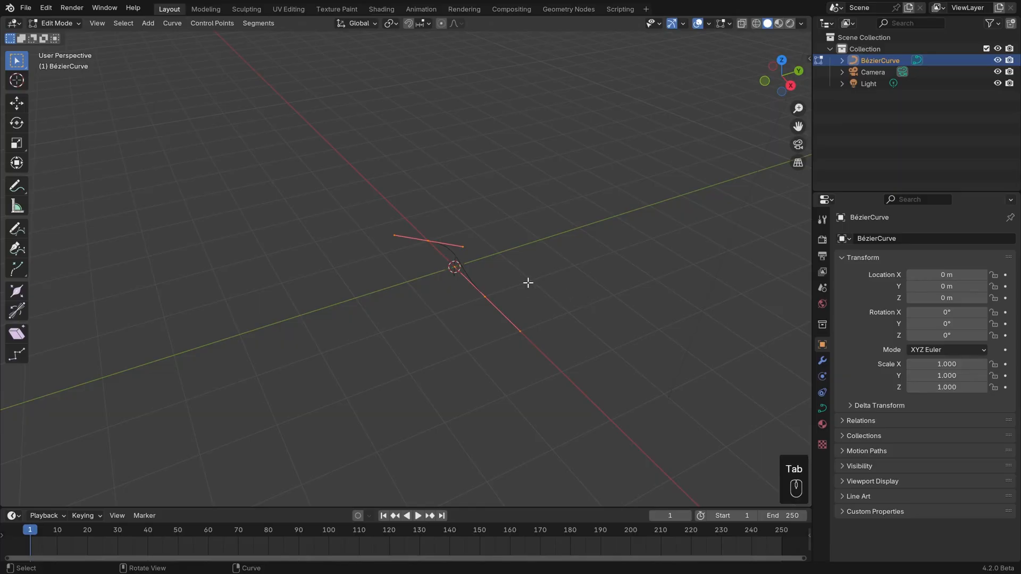
pyautogui.moveTo(527, 283); pyautogui.dragTo(585, 338, button='middle')
pyautogui.press('KP_7')
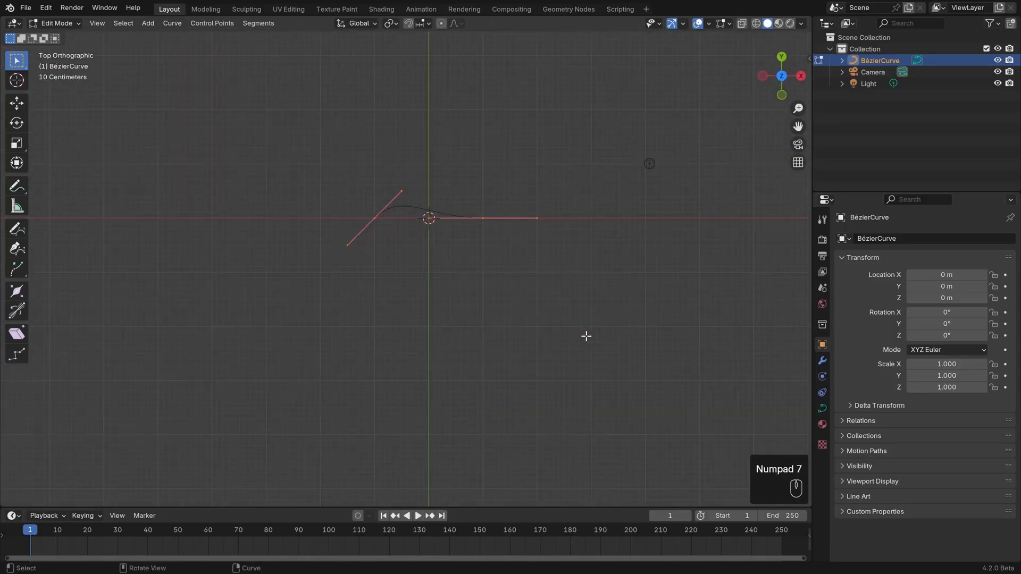
pyautogui.scroll(2, 575, 287)
pyautogui.scroll(2, 545, 311)
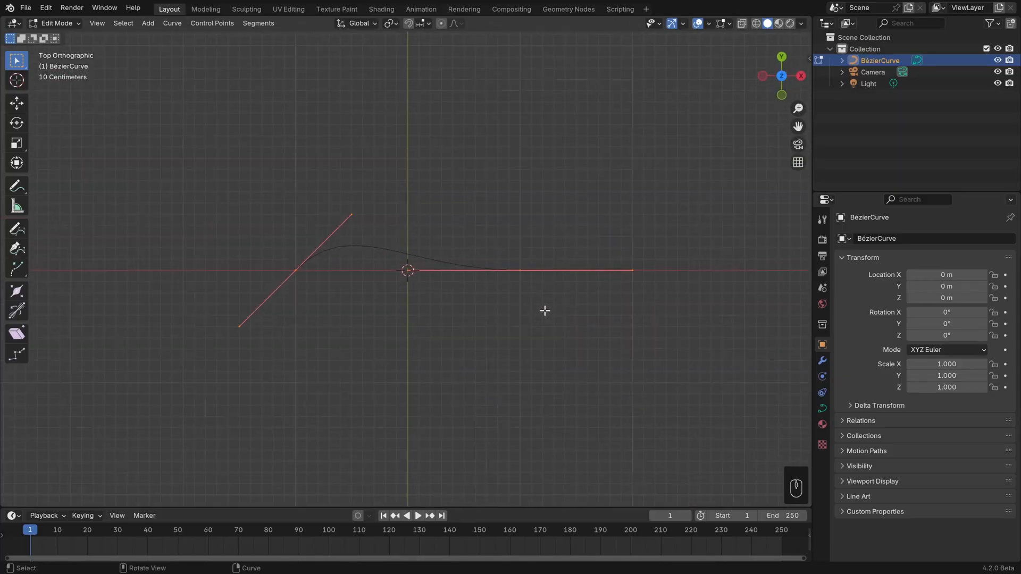
# Select the curve's right control point, move it slightly up along Y, and rotate its handles.
pyautogui.click(519, 269)
pyautogui.click(292, 271)
pyautogui.click(520, 270)
pyautogui.press('g')
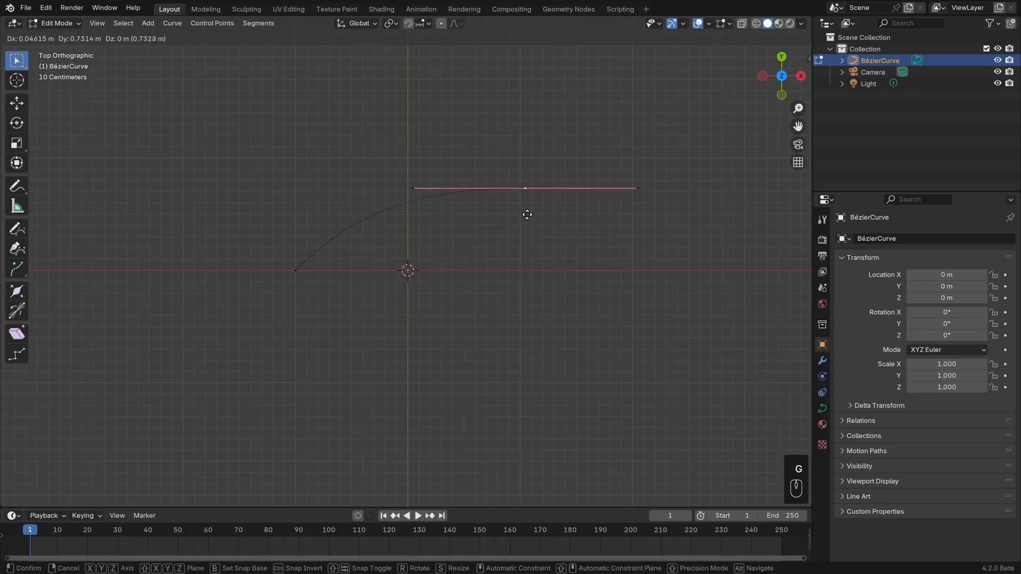
pyautogui.click(533, 269)
pyautogui.press('r')
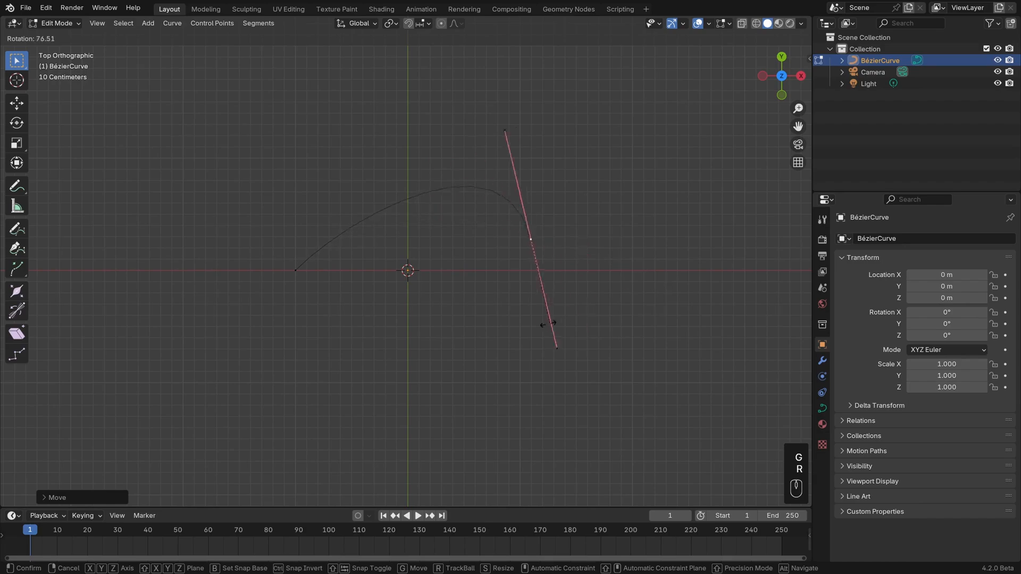
pyautogui.click(576, 182)
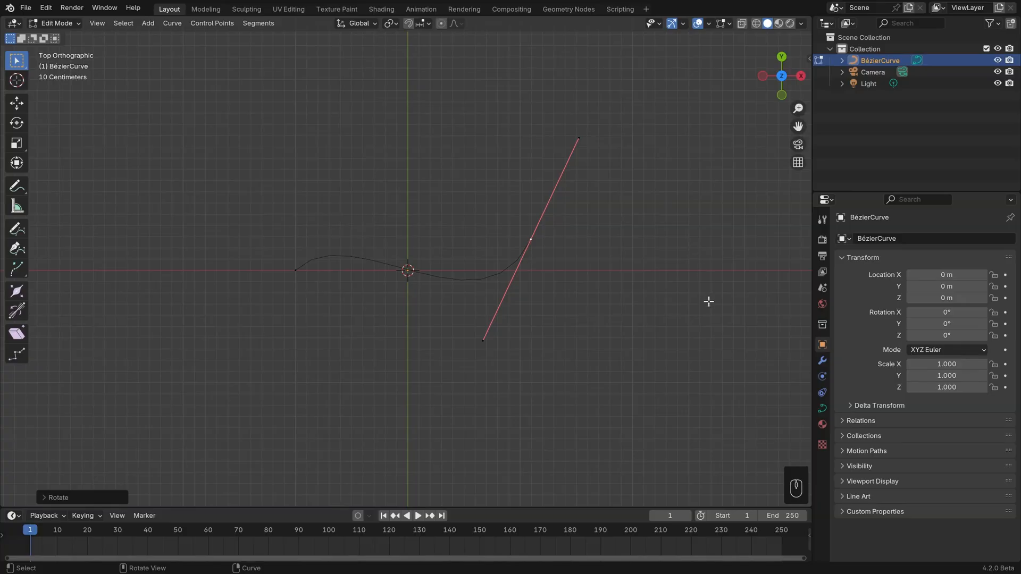
pyautogui.press('r')
pyautogui.click(478, 314)
# Move the selected control point and rotate its handles freely in a perspective view.
pyautogui.moveTo(479, 313); pyautogui.dragTo(563, 262, button='middle')
pyautogui.press('g')
pyautogui.click(553, 201)
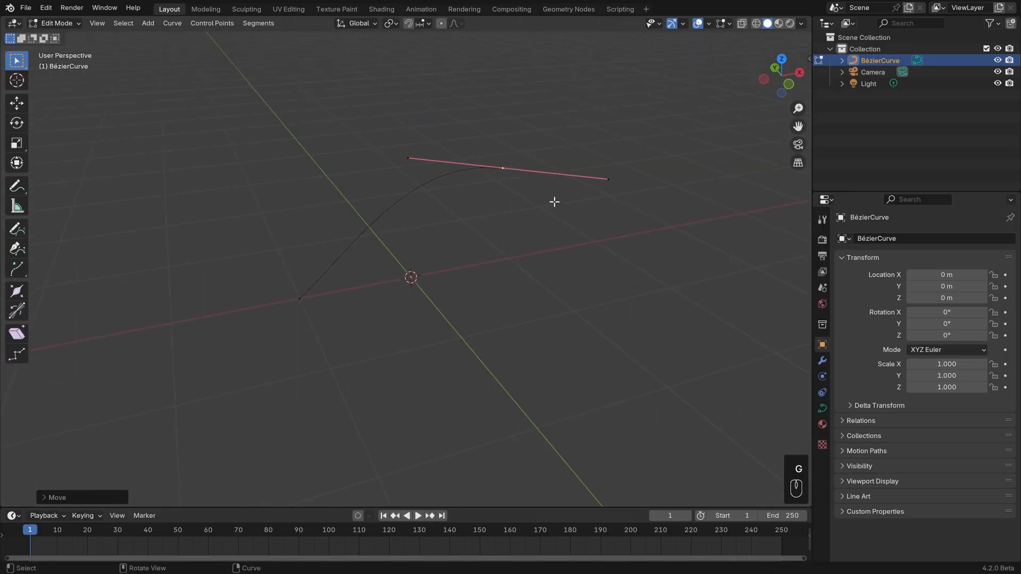
pyautogui.press('r')
pyautogui.click(591, 141)
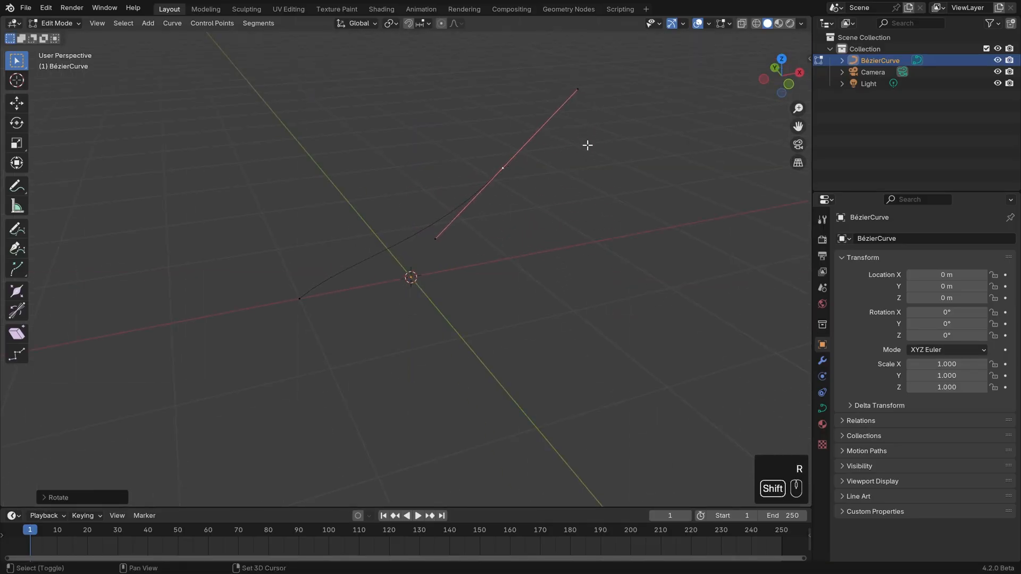
# Extrude a new control point downward from the curve's right end, and rotate and scale its handles to round the bend.
pyautogui.moveTo(589, 146); pyautogui.dragTo(582, 266, button='middle')
pyautogui.press('KP_7')
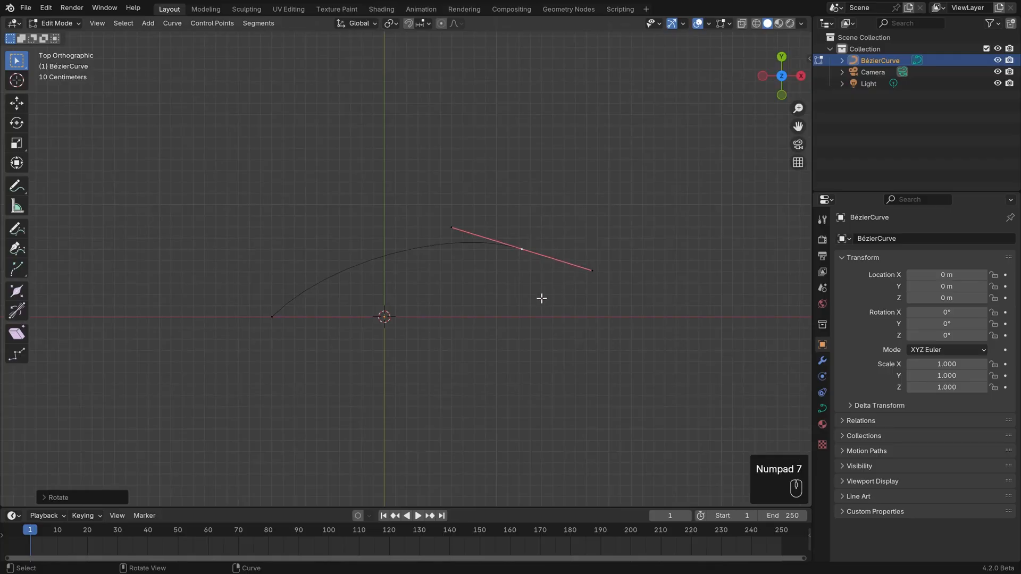
pyautogui.press('e')
pyautogui.click(528, 441)
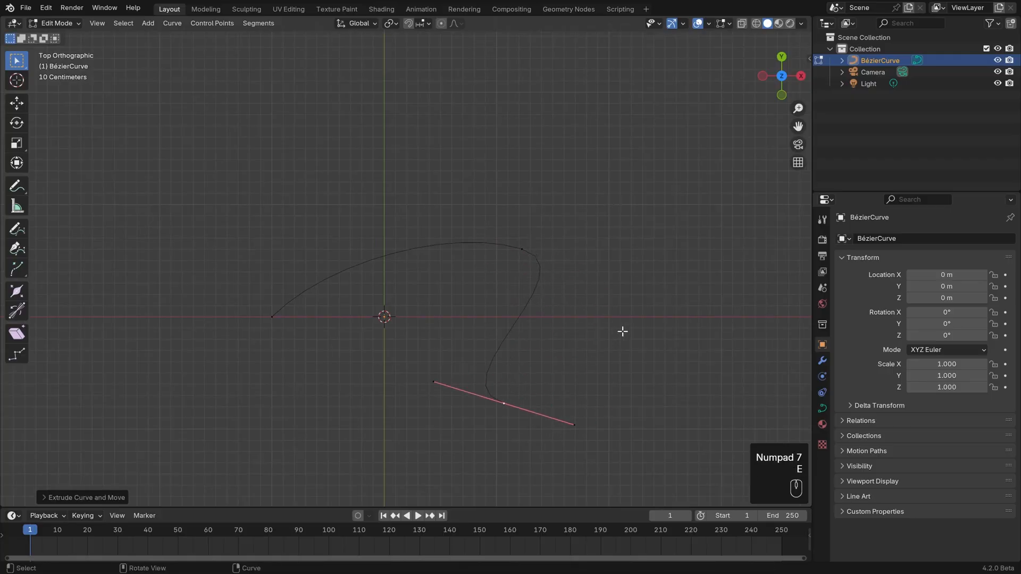
pyautogui.press('r')
pyautogui.click(495, 456)
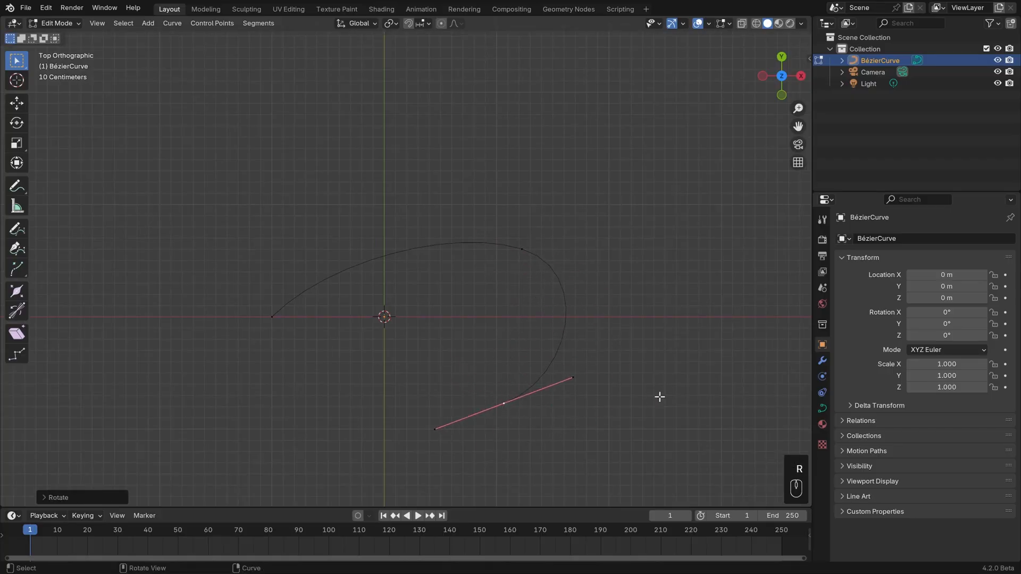
pyautogui.press('s')
pyautogui.click(677, 377)
# Extrude a new control point from the curve's left end to above the curve and rotate its handles.
pyautogui.scroll(-2, 678, 377)
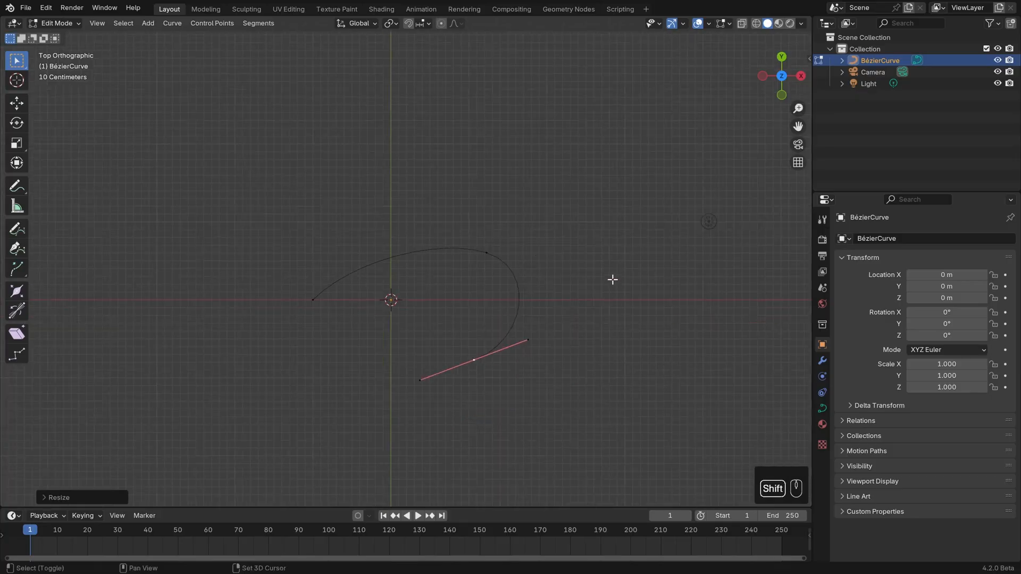
pyautogui.keyDown('shift'); pyautogui.moveTo(611, 279); pyautogui.dragTo(621, 337, button='middle'); pyautogui.keyUp('shift')
pyautogui.click(322, 365)
pyautogui.press('e')
pyautogui.click(227, 154)
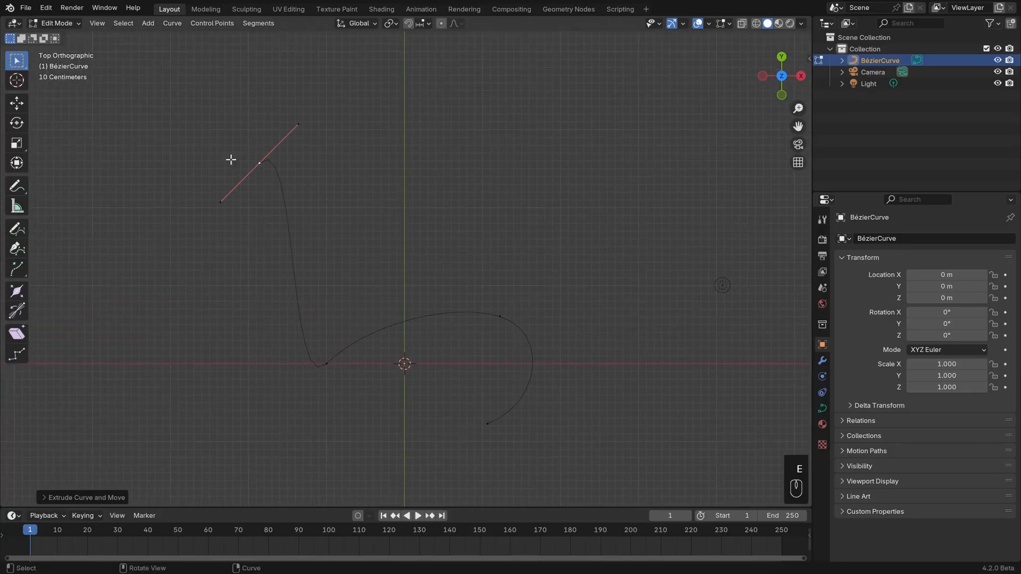
pyautogui.press('r')
pyautogui.click(218, 139)
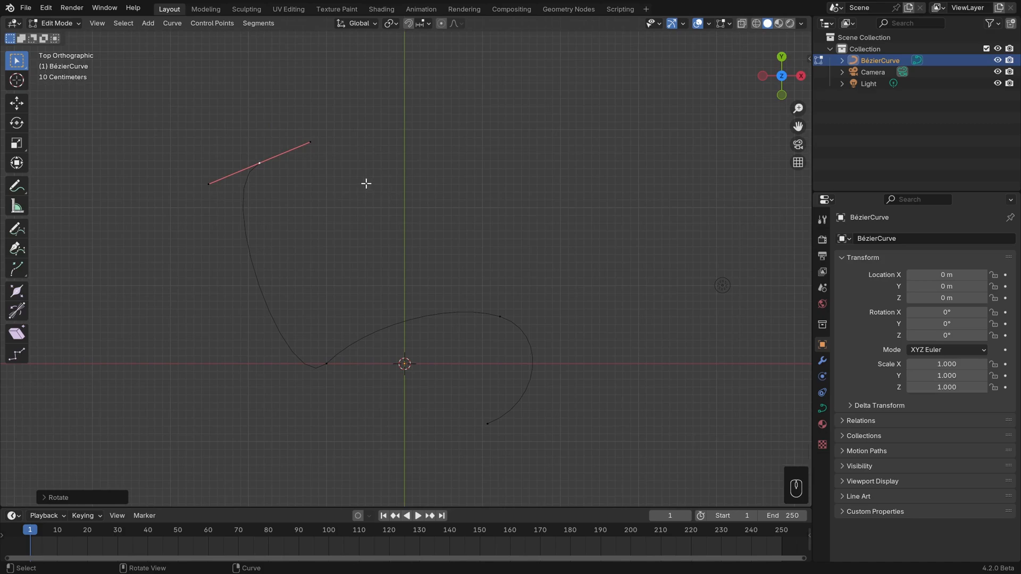
# Move the new left-end control point below the origin and rotate its handles nearly horizontal to form an open loop.
pyautogui.keyDown('shift'); pyautogui.moveTo(365, 209); pyautogui.dragTo(348, 140, button='middle'); pyautogui.keyUp('shift')
pyautogui.press('g')
pyautogui.click(445, 437)
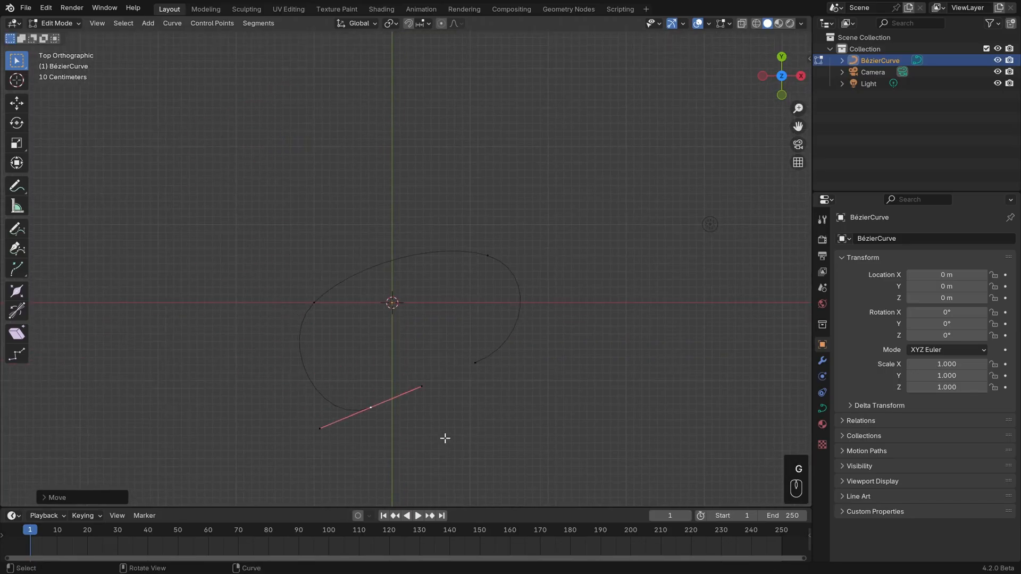
pyautogui.press('g')
pyautogui.click(474, 396)
pyautogui.press('r')
pyautogui.click(476, 399)
pyautogui.press('g')
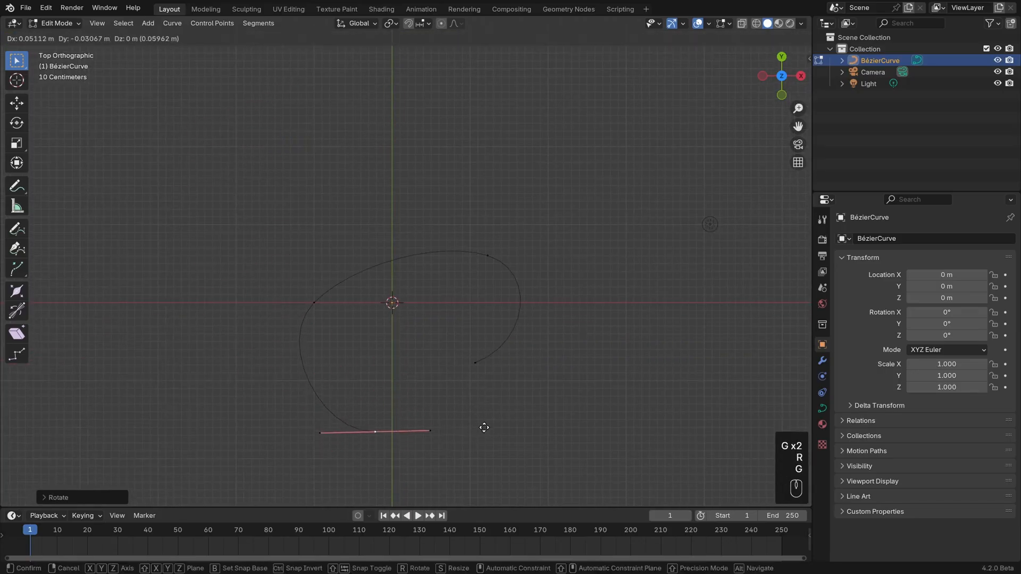
pyautogui.click(484, 407)
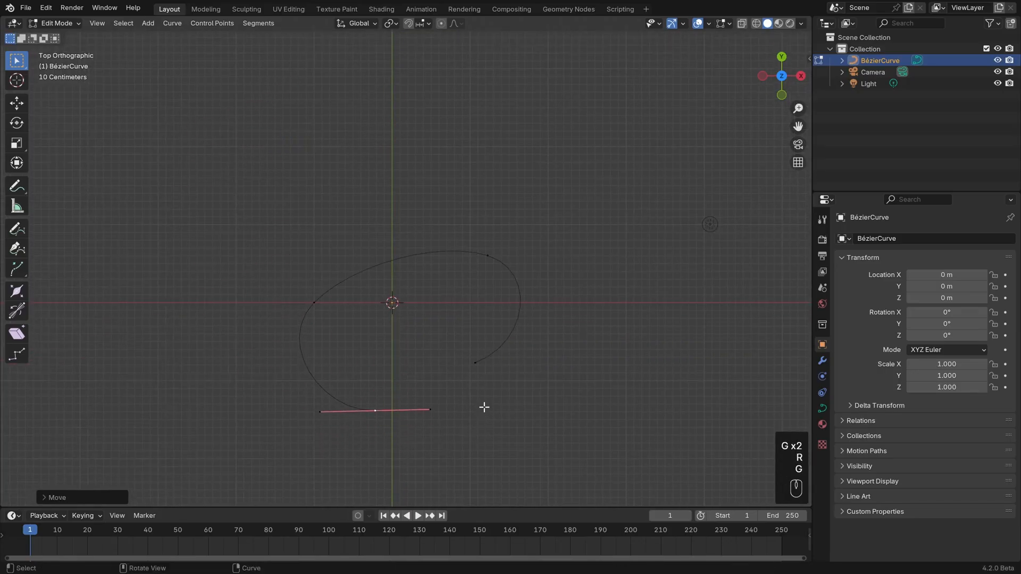
# Close the curve with Toggle Cyclic and open it again.
pyautogui.click(178, 24)
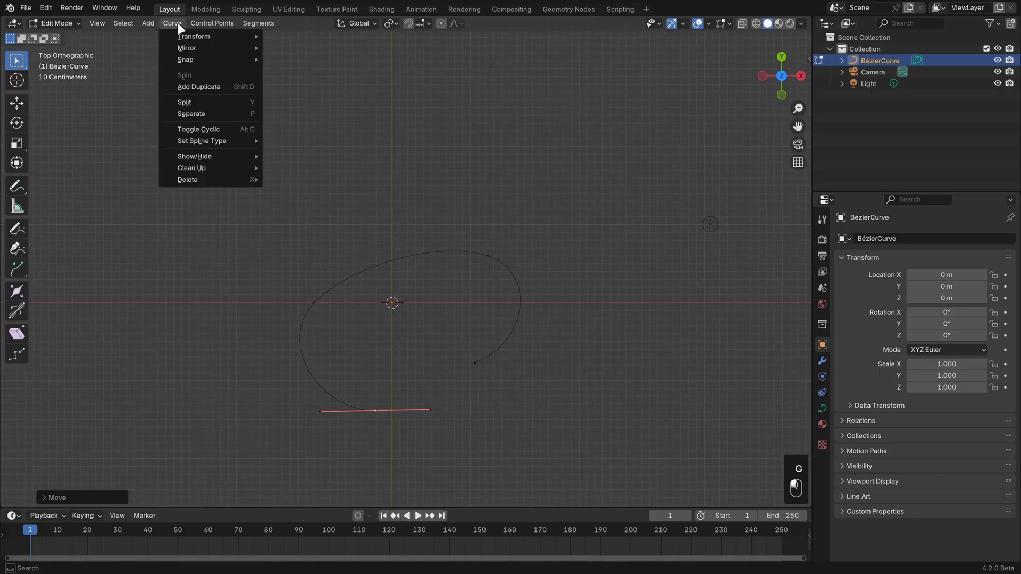
pyautogui.click(229, 128)
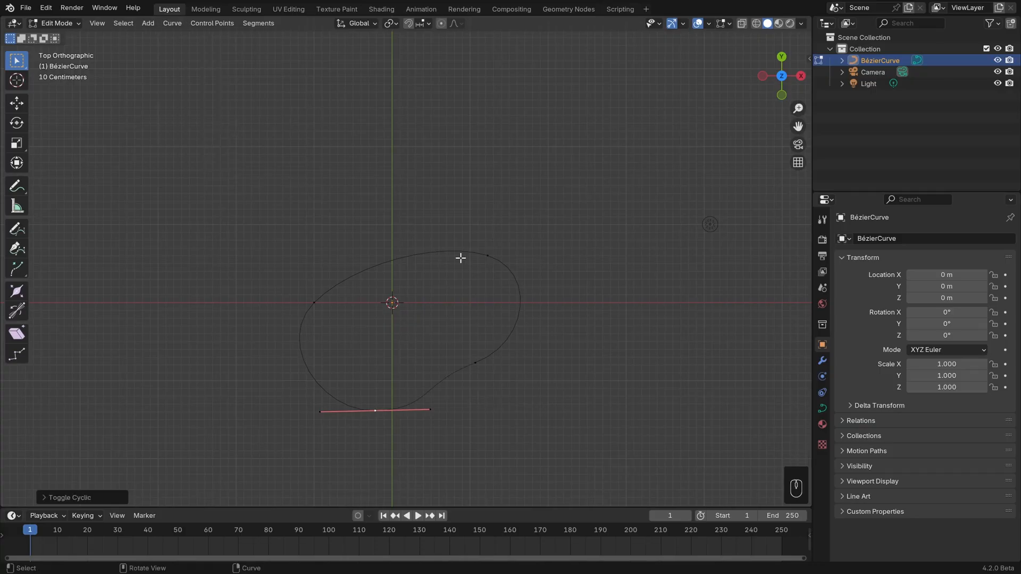
pyautogui.press('alt')
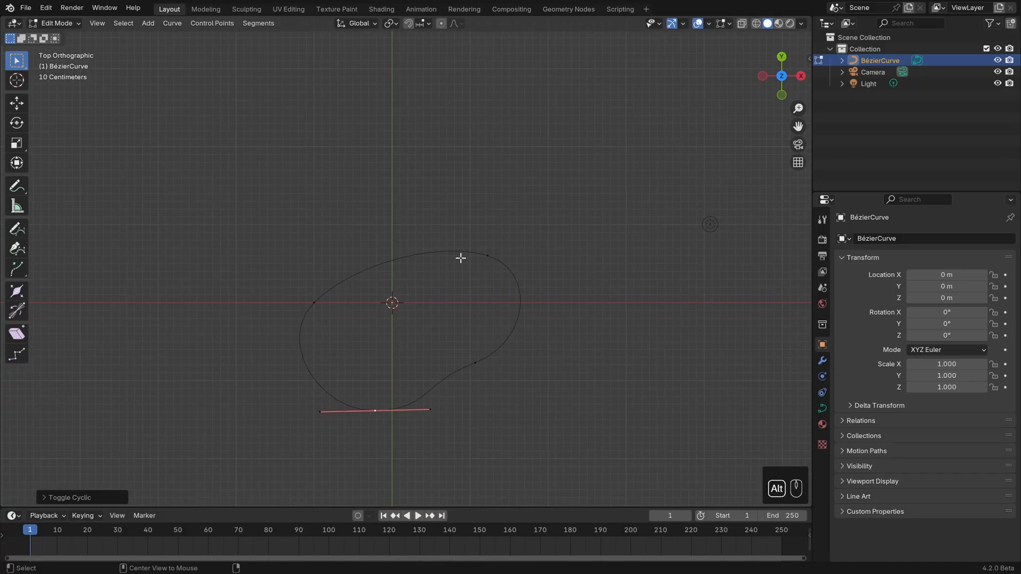
pyautogui.hotkey('alt', 'c')
pyautogui.hotkey('alt', 'c')
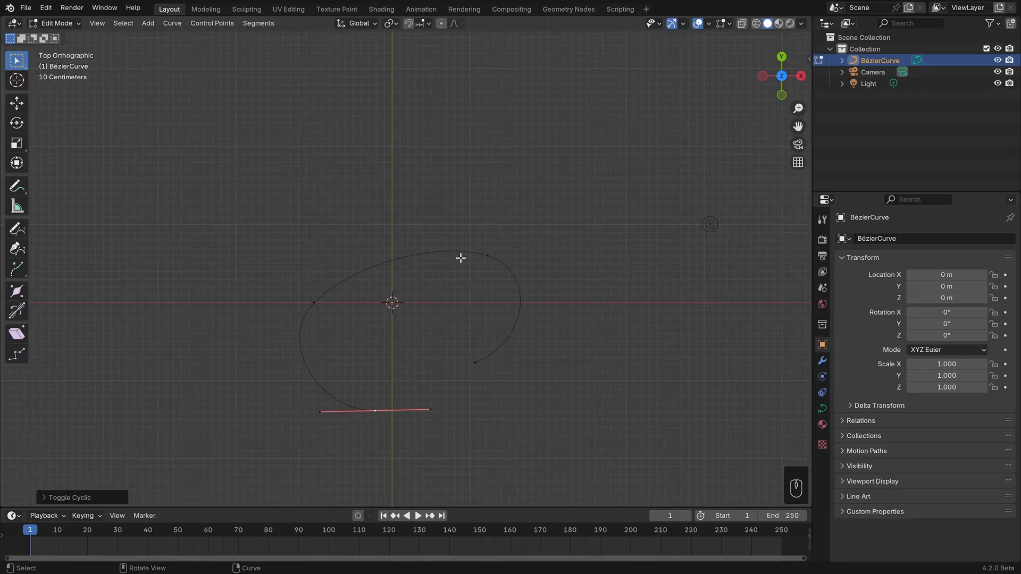
# Enable the Normals overlay for curve editing and switch the direction of the curve.
pyautogui.scroll(1, 508, 296)
pyautogui.keyDown('shift'); pyautogui.moveTo(509, 304); pyautogui.dragTo(500, 245, button='middle'); pyautogui.keyUp('shift')
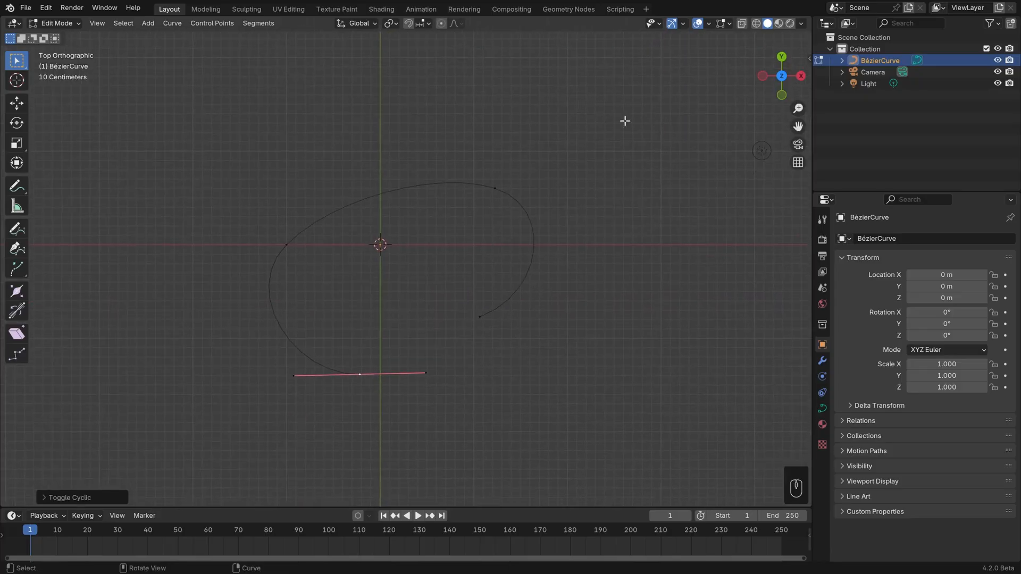
pyautogui.click(729, 23)
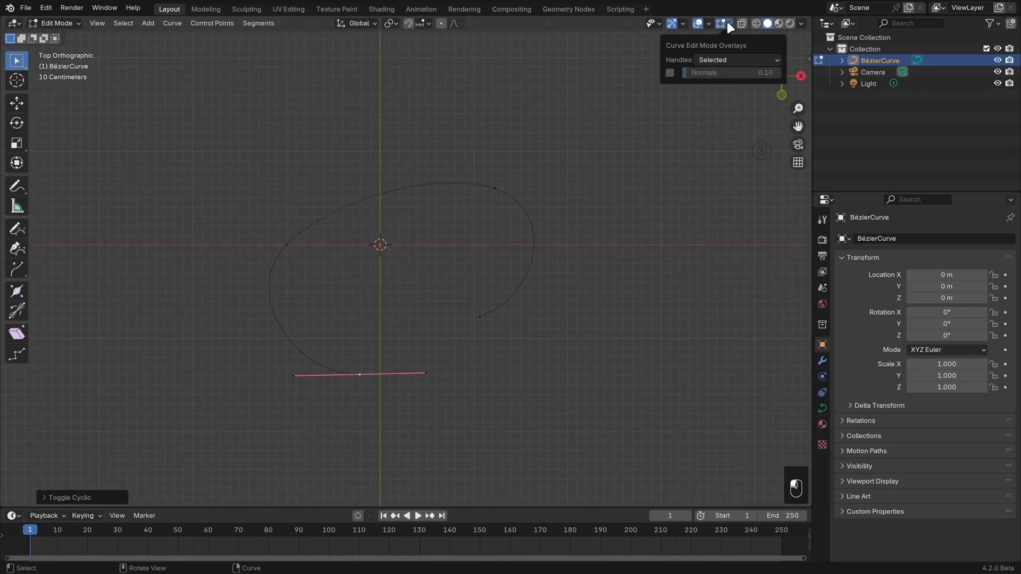
pyautogui.click(671, 72)
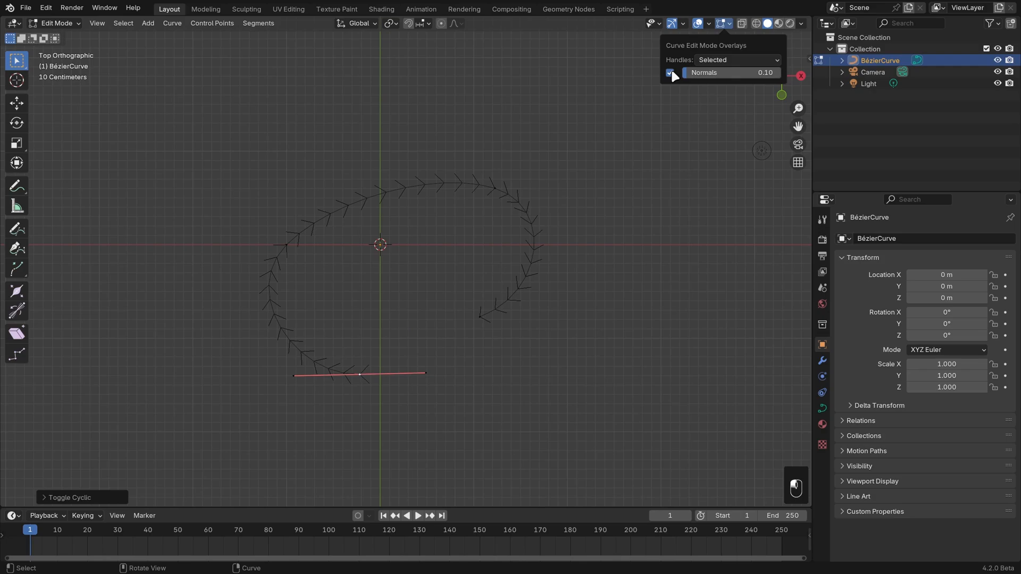
pyautogui.click(259, 23)
pyautogui.click(287, 49)
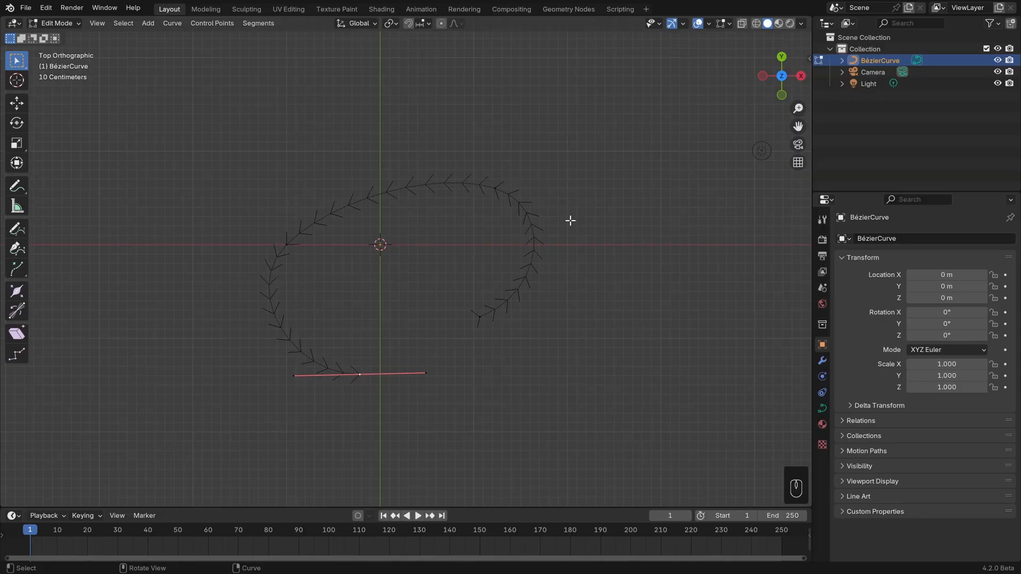
# Duplicate all of the curve's points, place the copy up and to the left of the original, and reposition its right end point.
pyautogui.scroll(-2, 563, 221)
pyautogui.moveTo(261, 163); pyautogui.dragTo(608, 441)
pyautogui.hotkey('shift', 'd')
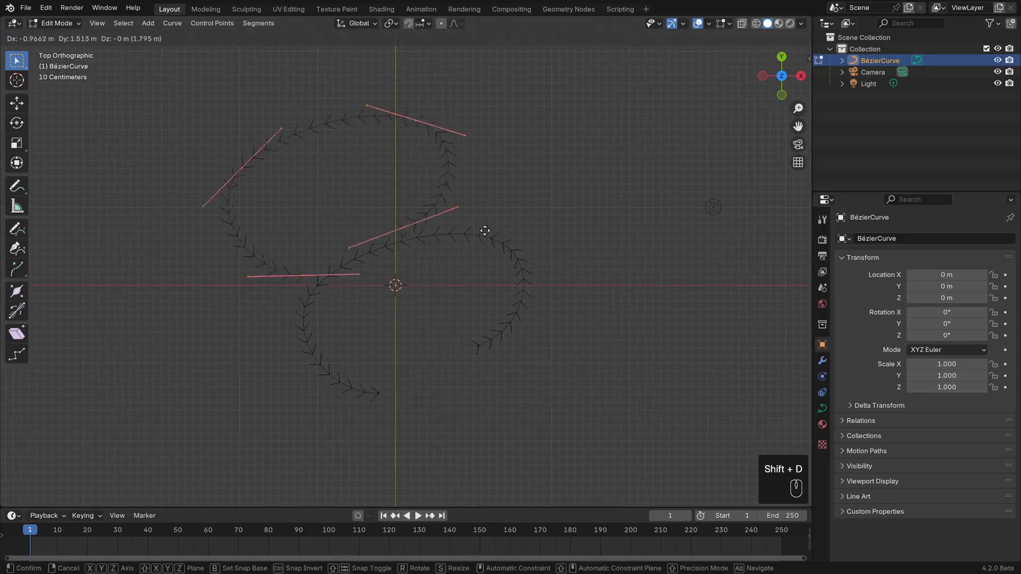
pyautogui.click(392, 212)
pyautogui.click(312, 215)
pyautogui.press('g')
pyautogui.click(338, 196)
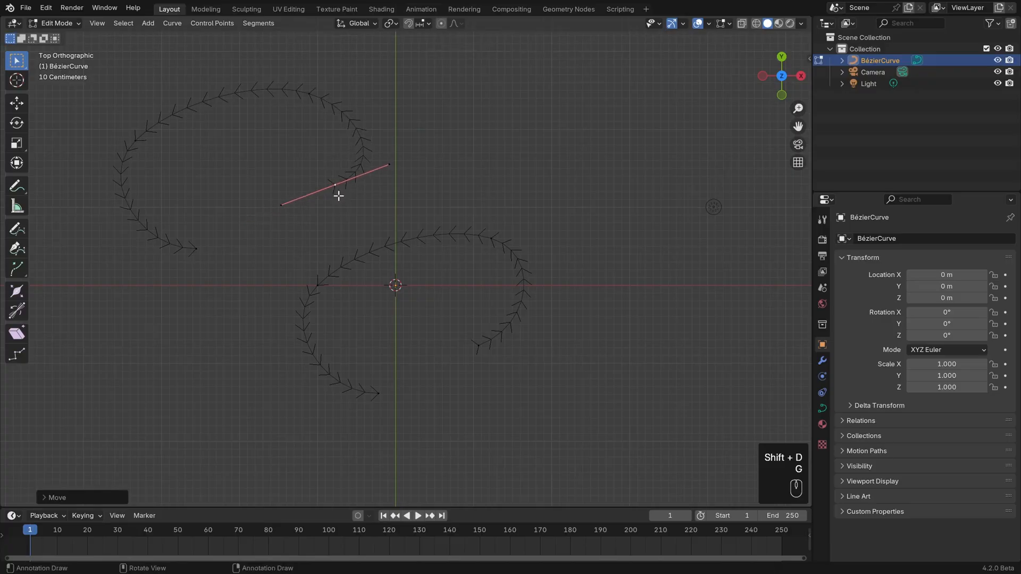
# Try Switch Direction on the duplicated curve, and undo back to the single original curve.
pyautogui.click(258, 22)
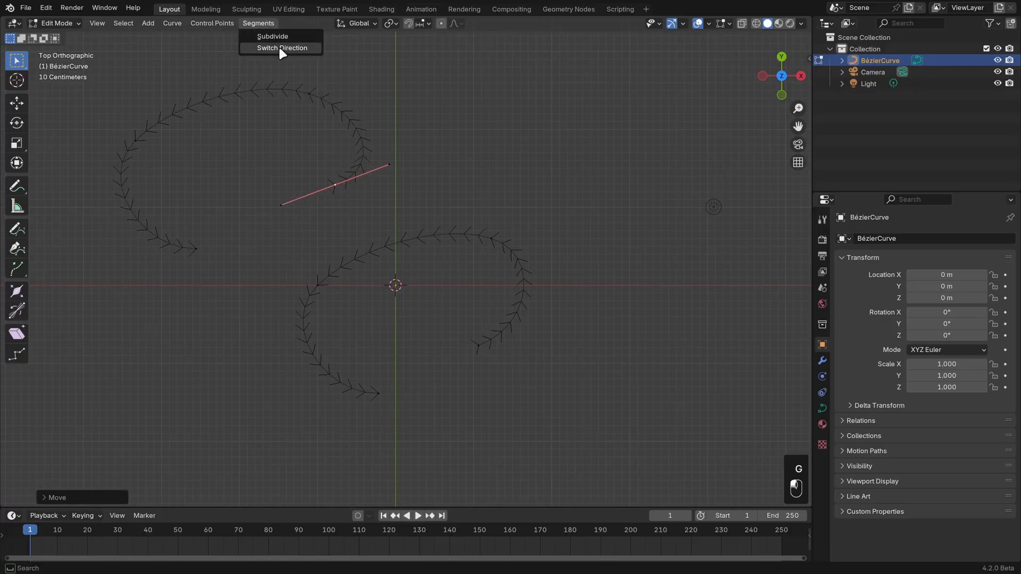
pyautogui.click(282, 48)
pyautogui.hotkey('ctrl', 'z')
pyautogui.hotkey('ctrl', 'z')
pyautogui.hotkey('ctrl', 'z')
pyautogui.hotkey('ctrl', 'z')
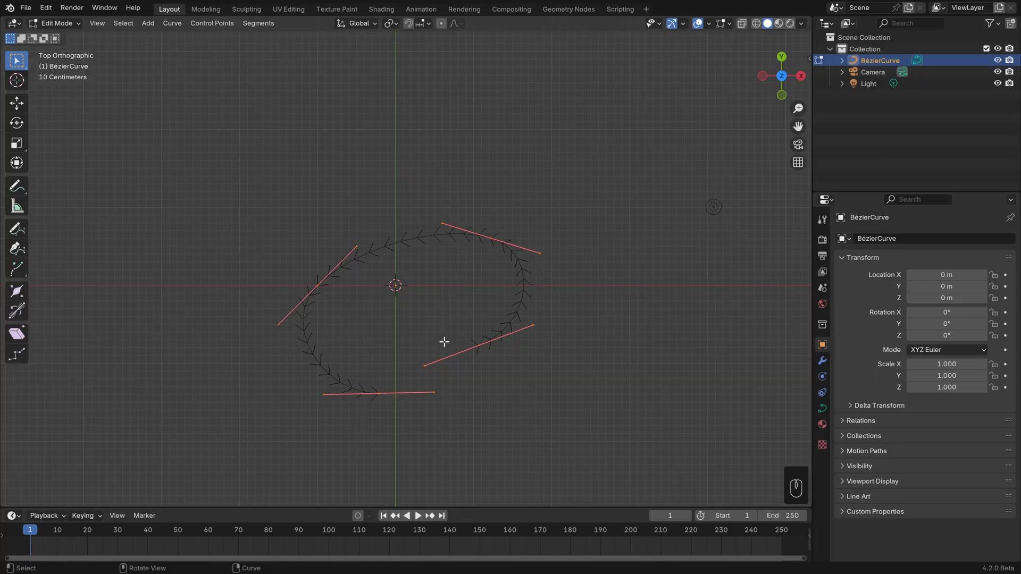
# Move the curve's lower-right end point outward, lengthen its handles, and adjust their rotation.
pyautogui.click(475, 346)
pyautogui.press('g')
pyautogui.press('r')
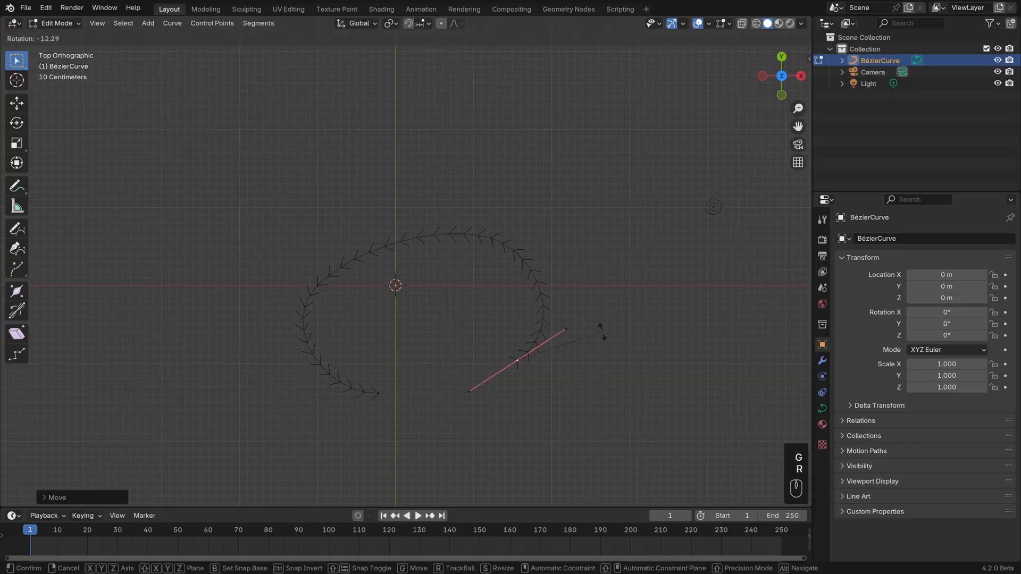
pyautogui.press('s')
pyautogui.click(663, 335)
pyautogui.press('r')
pyautogui.click(624, 381)
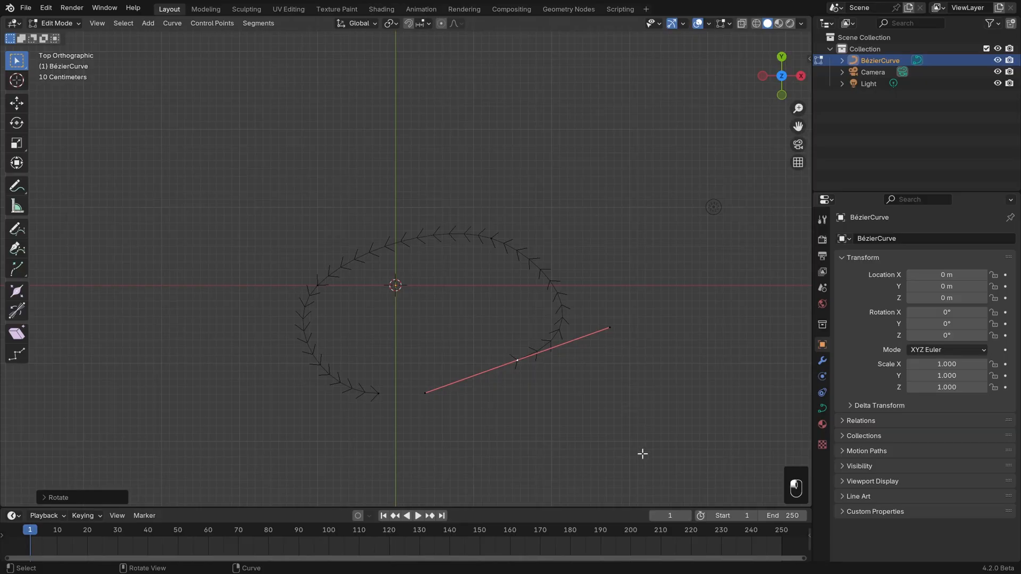
# Select all control points and set the curve's spline type to Poly.
pyautogui.moveTo(642, 454); pyautogui.dragTo(193, 166)
pyautogui.click(173, 23)
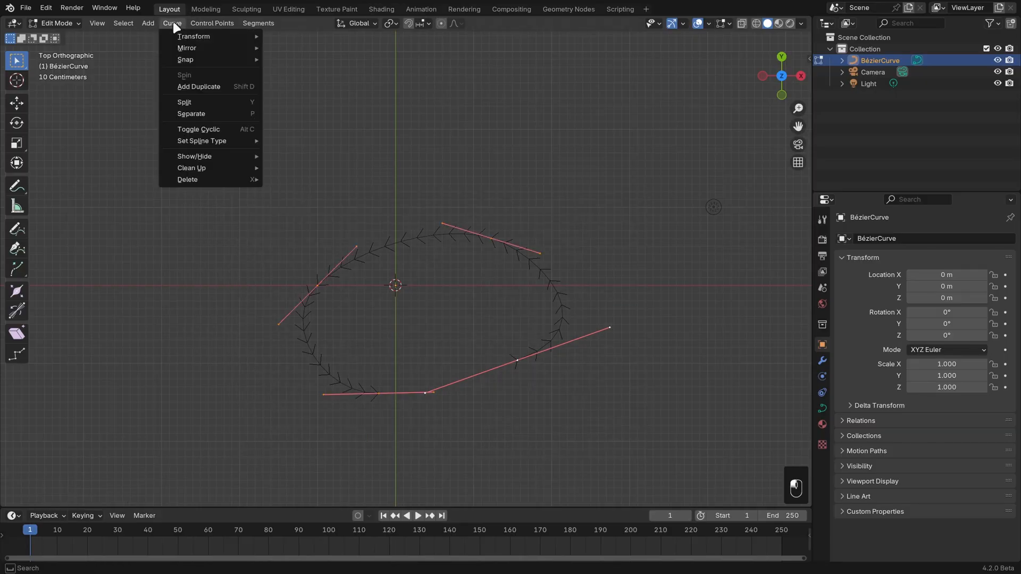
pyautogui.moveTo(201, 146)
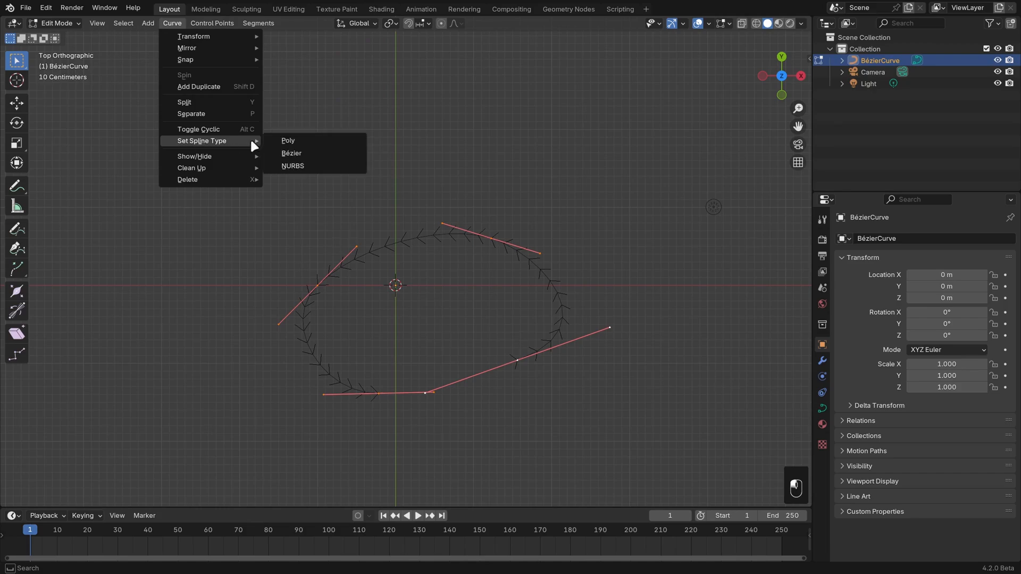
pyautogui.click(319, 142)
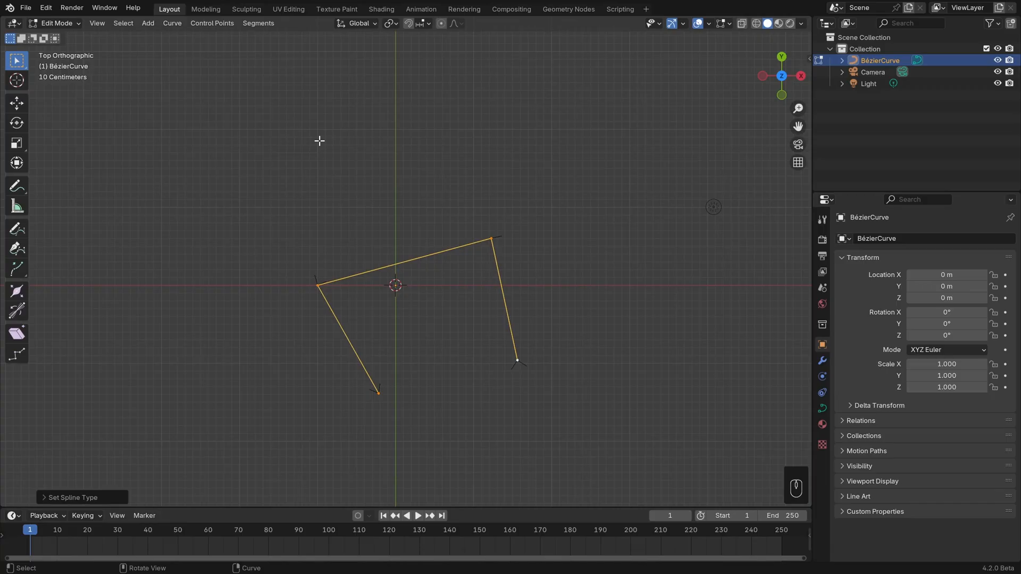
# Reshape the poly curve by moving its left corner up slightly, its upper-right corner up and left, and its lower-right end down and left.
pyautogui.click(317, 286)
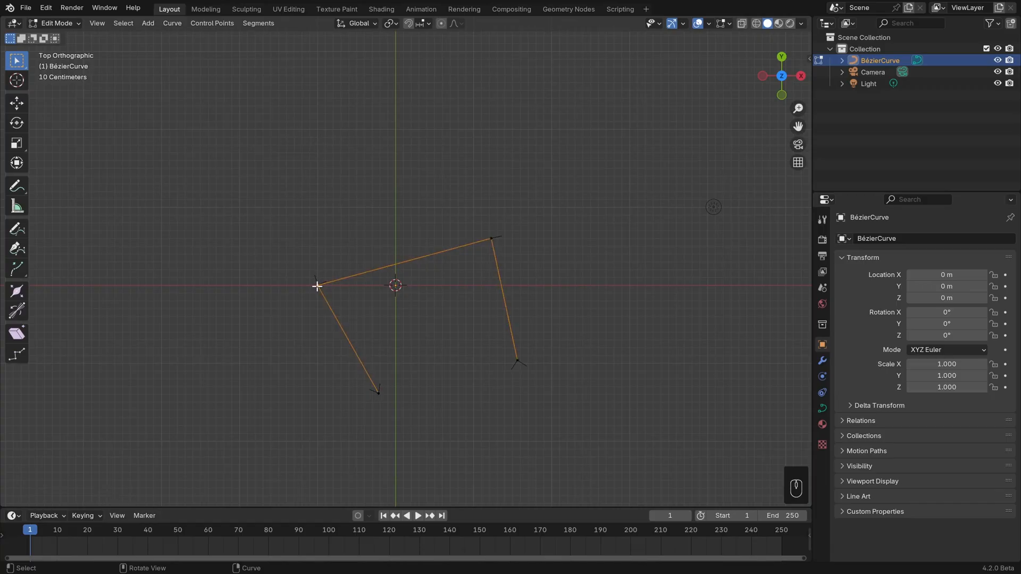
pyautogui.press('g')
pyautogui.click(314, 267)
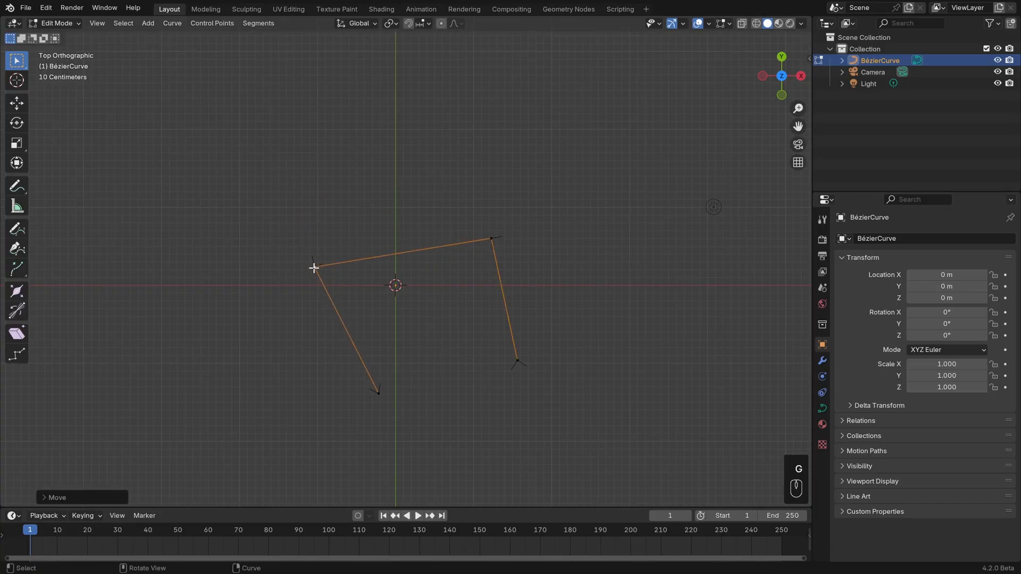
pyautogui.click(493, 239)
pyautogui.press('g')
pyautogui.click(433, 176)
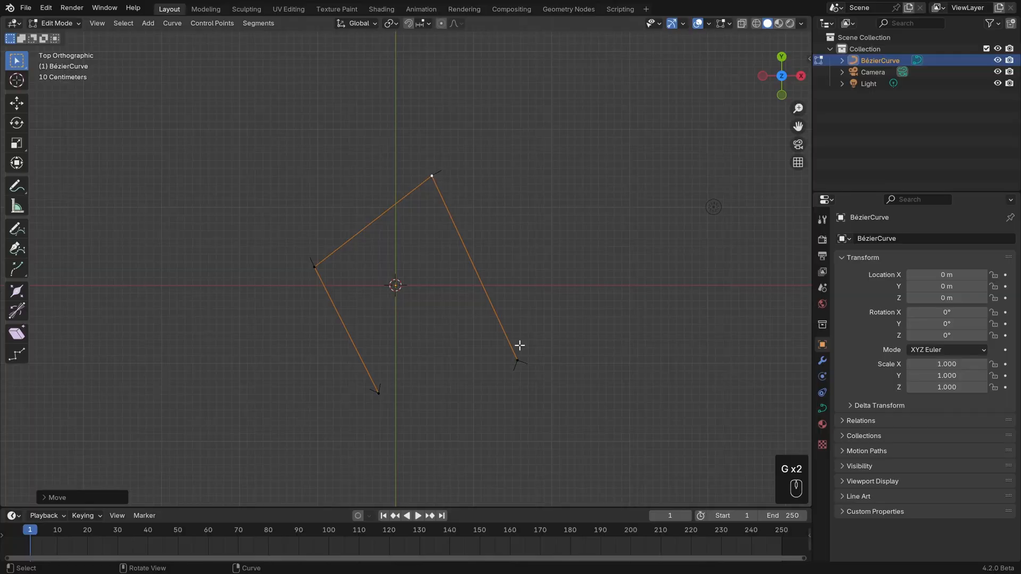
pyautogui.click(518, 361)
pyautogui.press('g')
pyautogui.click(495, 383)
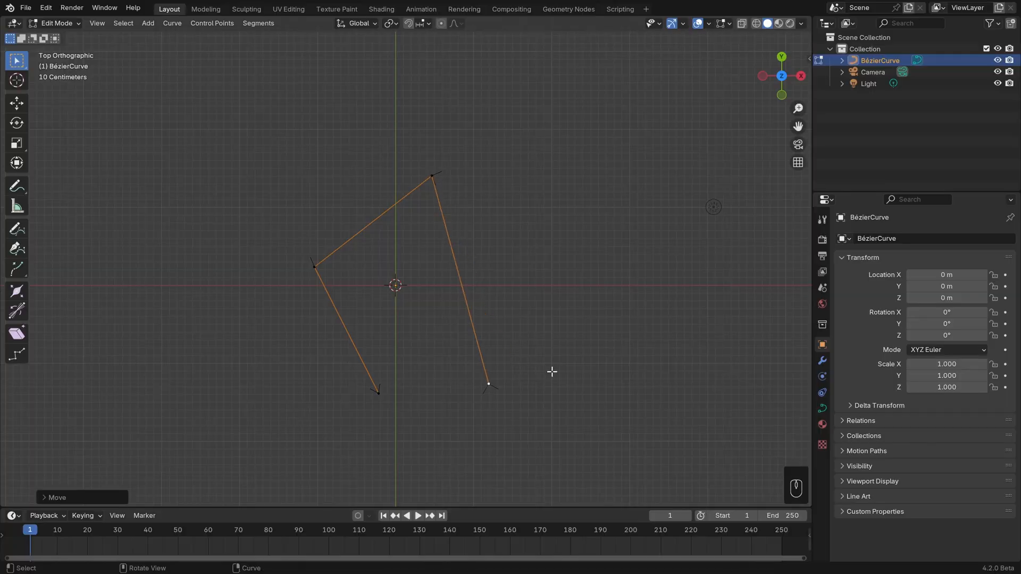
# Select all control points and set the curve's spline type to NURBS.
pyautogui.press('a')
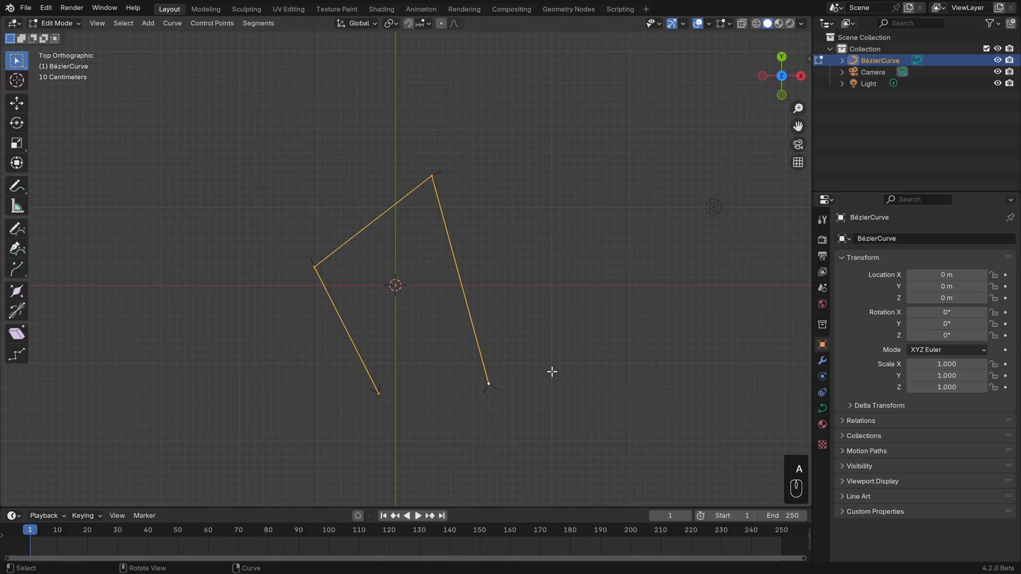
pyautogui.click(179, 25)
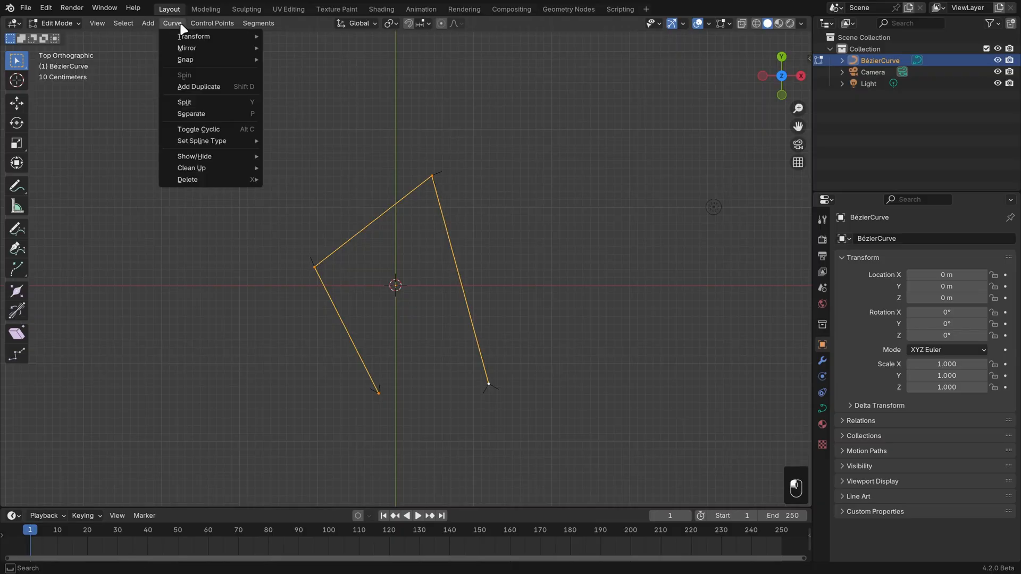
pyautogui.moveTo(215, 139)
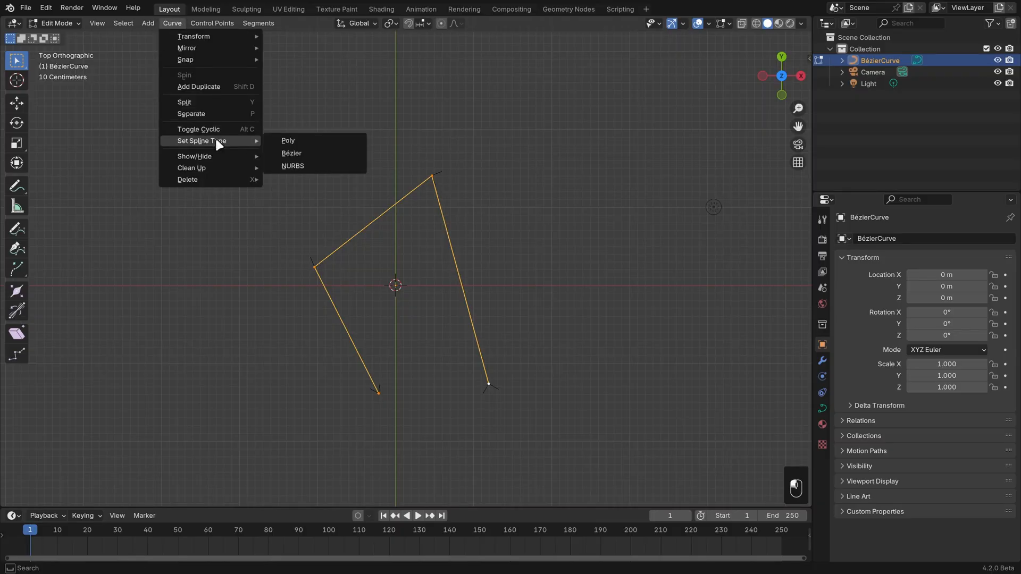
pyautogui.click(313, 167)
pyautogui.click(323, 176)
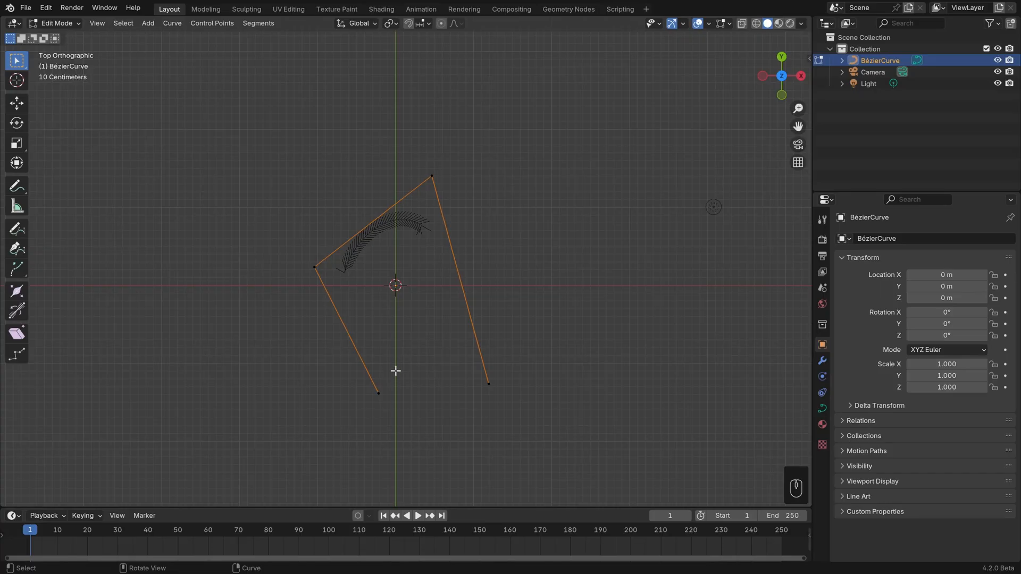
# Extrude three new points from the NURBS curve's lower-left end: down and left, upward, and back to the right.
pyautogui.click(378, 393)
pyautogui.press('e')
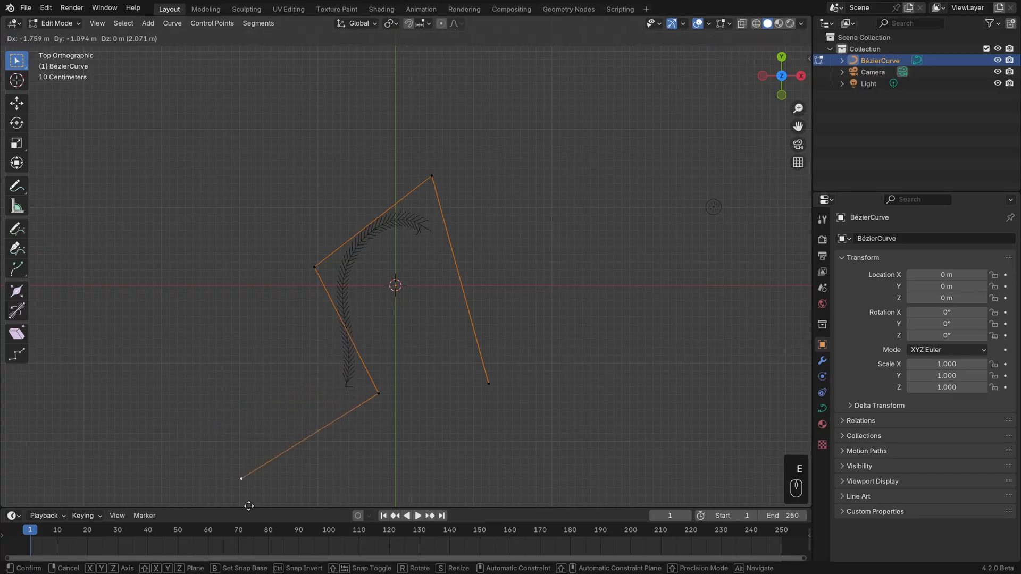
pyautogui.click(220, 481)
pyautogui.press('e')
pyautogui.click(402, 292)
pyautogui.press('e')
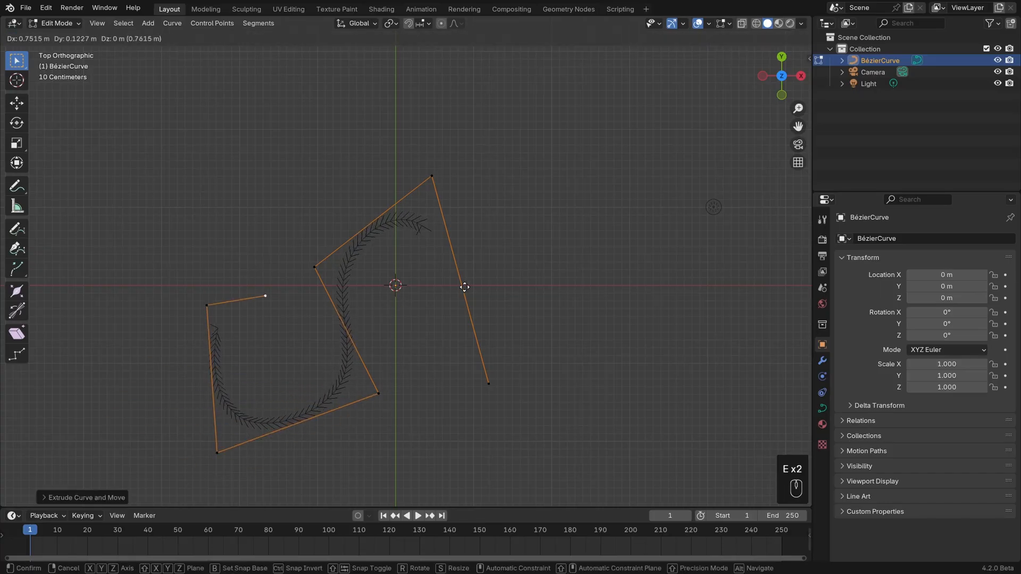
pyautogui.click(483, 282)
# Select all control points and set the curve's spline type to Bézier.
pyautogui.press('a')
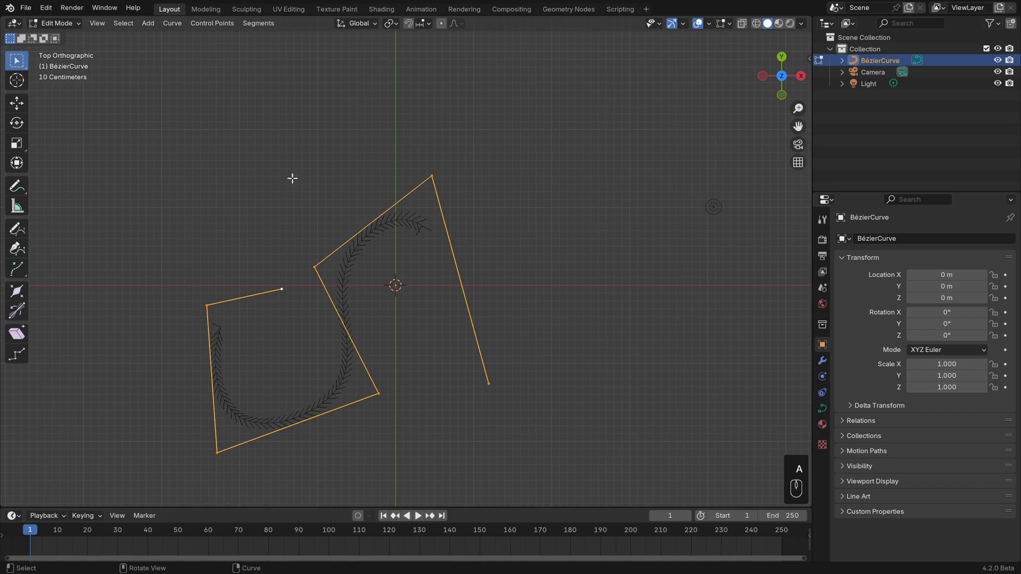
pyautogui.click(176, 23)
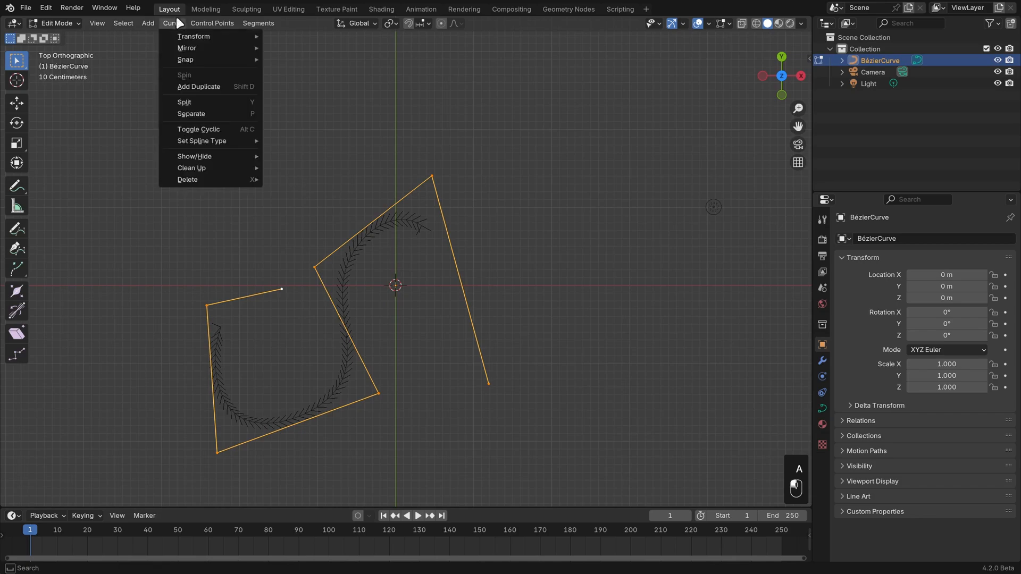
pyautogui.moveTo(242, 141)
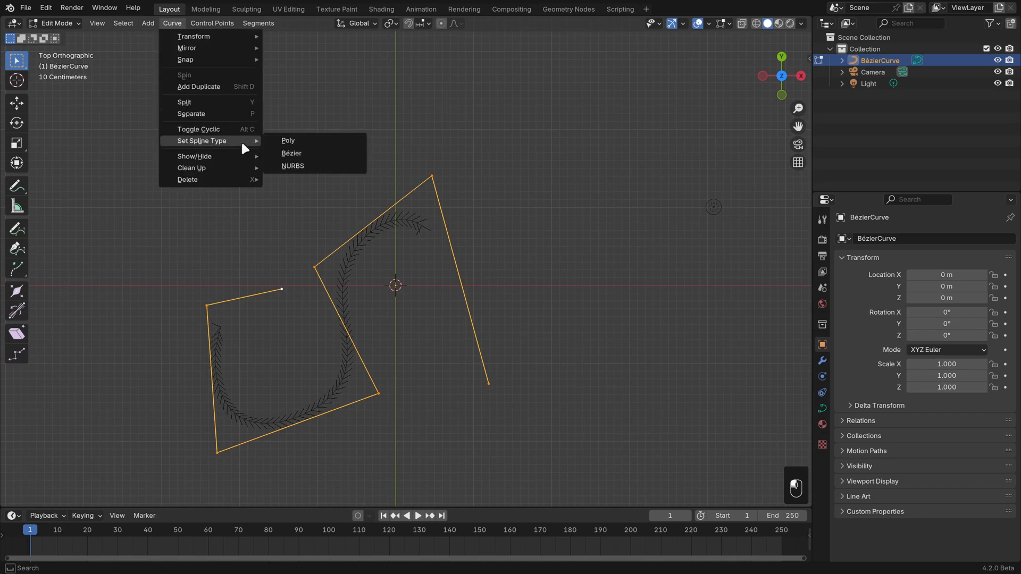
pyautogui.click(320, 155)
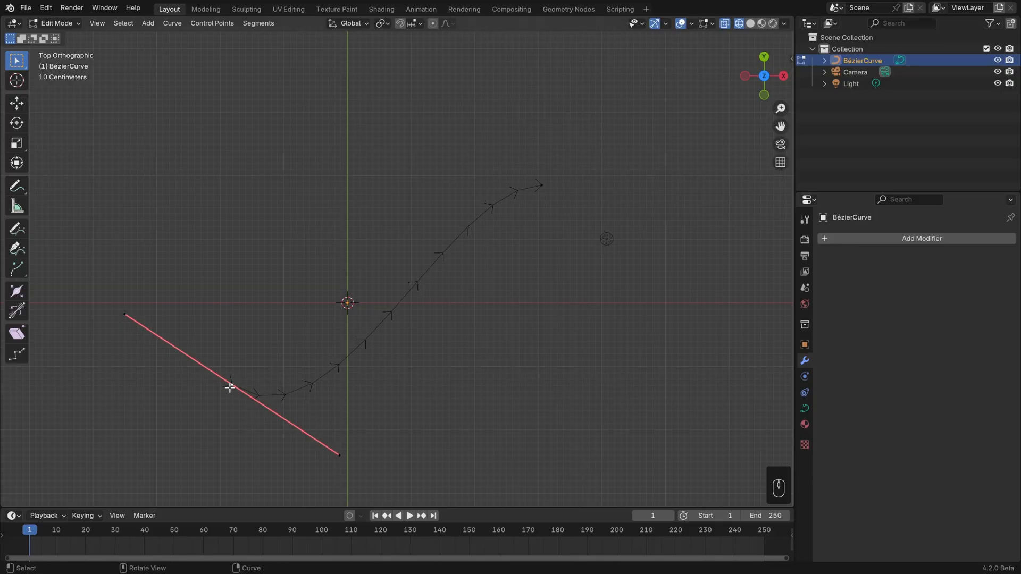
# Set the handle type of the Bézier curve's lower-left control point to Aligned.
pyautogui.click(213, 24)
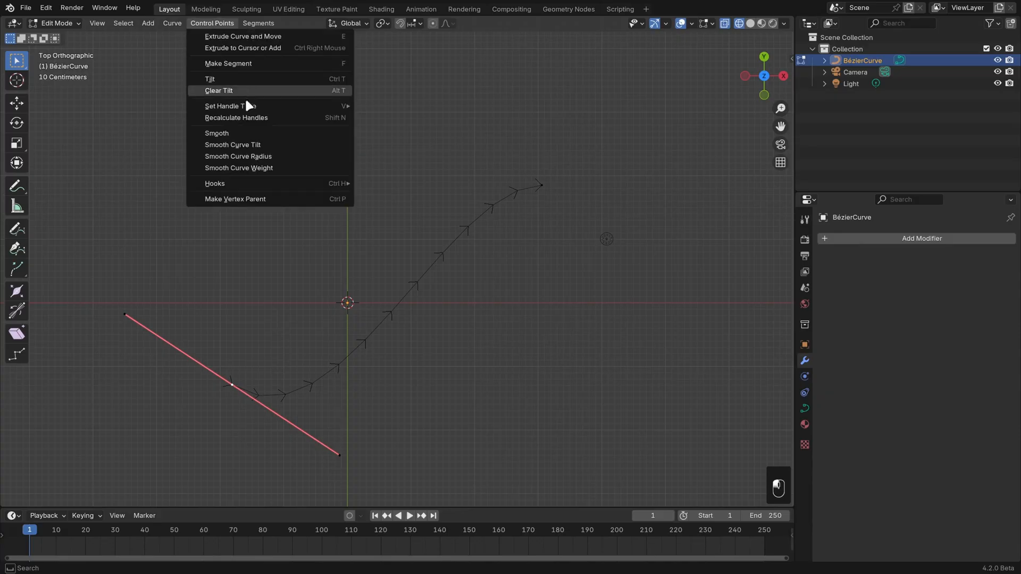
pyautogui.moveTo(246, 105)
pyautogui.click(411, 130)
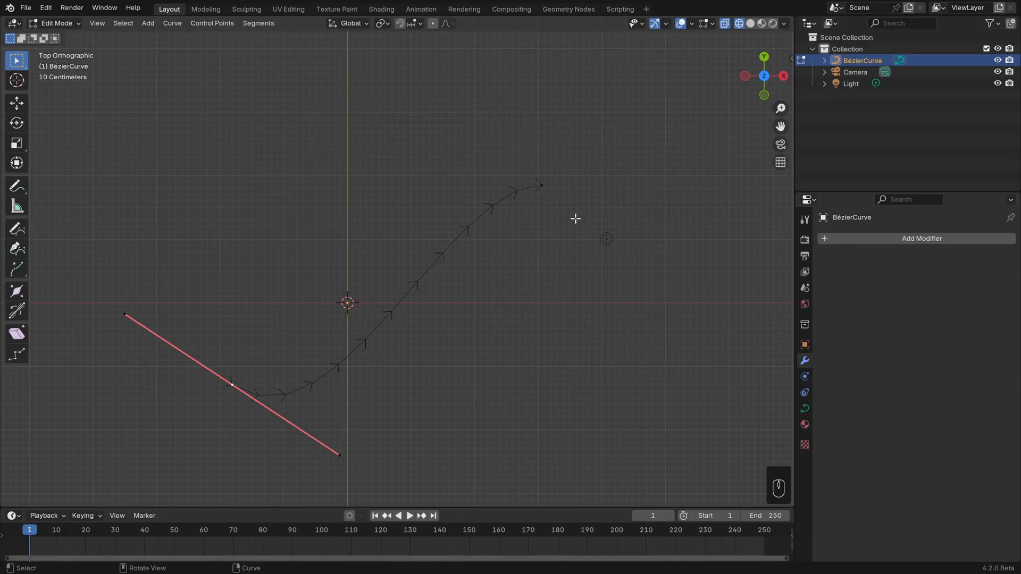
pyautogui.rightClick(576, 218)
pyautogui.moveTo(576, 218)
pyautogui.press('v')
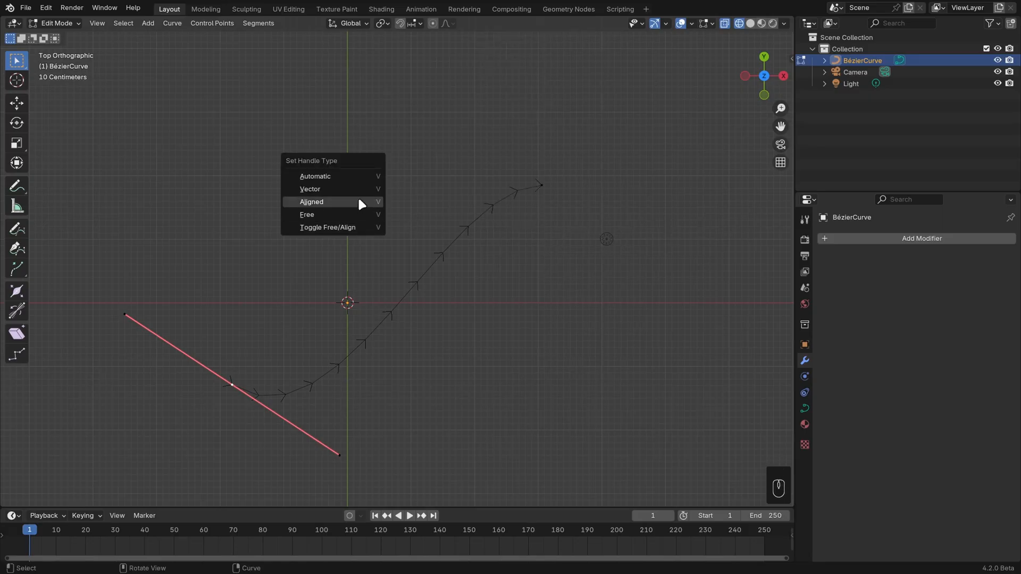
pyautogui.click(361, 203)
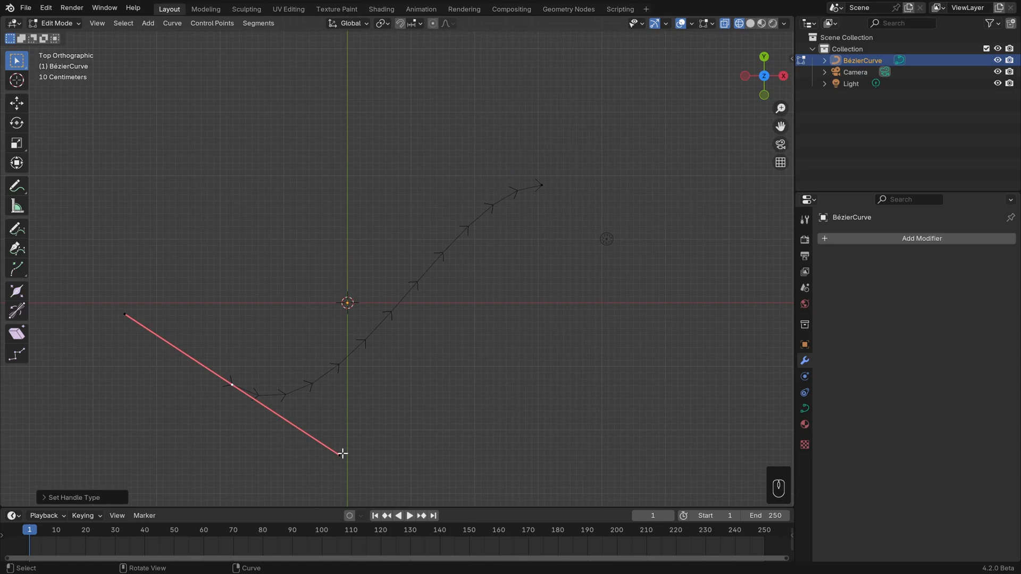
# Swing the lower-left control point's right handle upward, and move it back down to a steeper slope.
pyautogui.click(341, 454)
pyautogui.press('g')
pyautogui.click(342, 419)
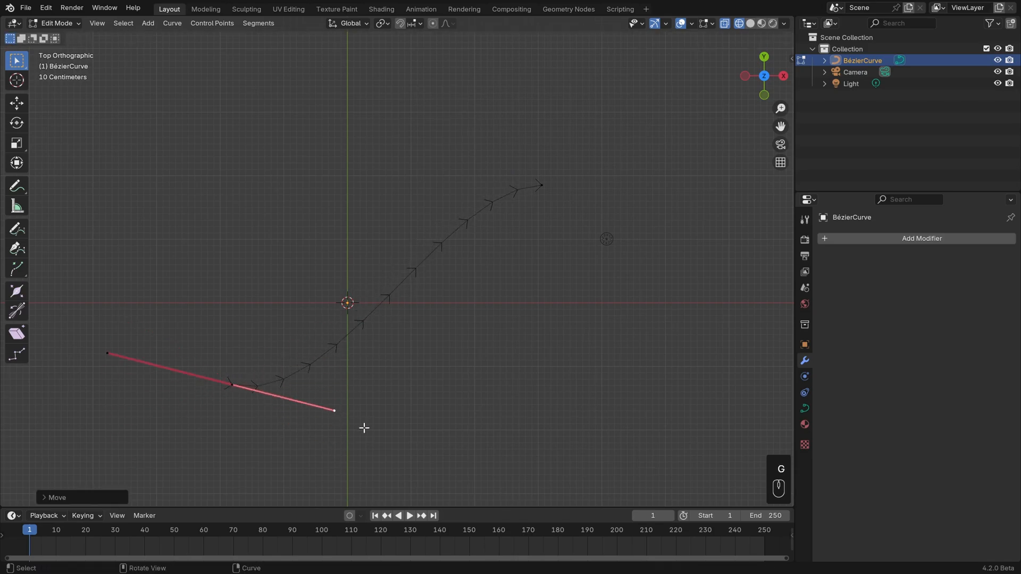
pyautogui.press('g')
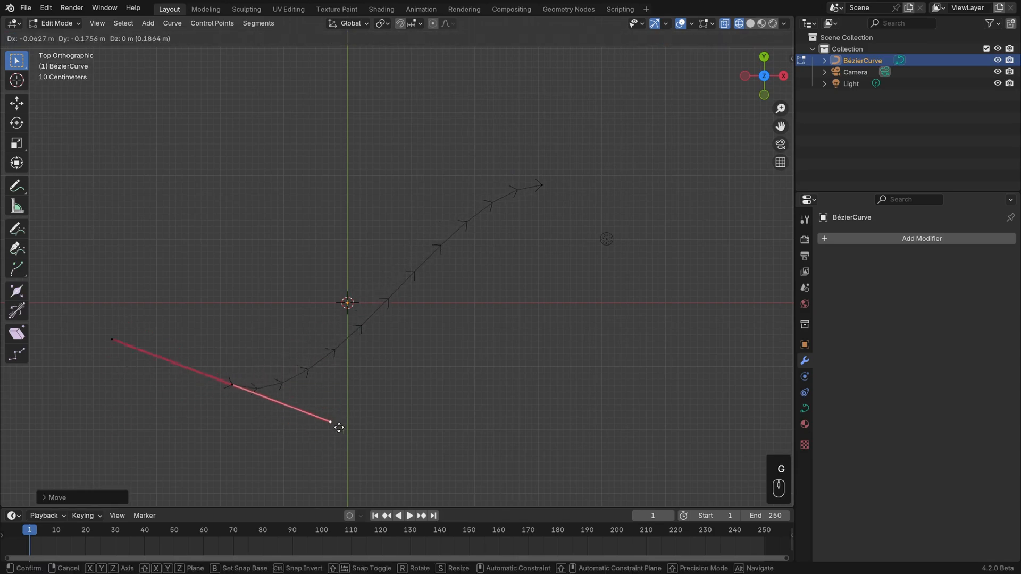
pyautogui.click(337, 460)
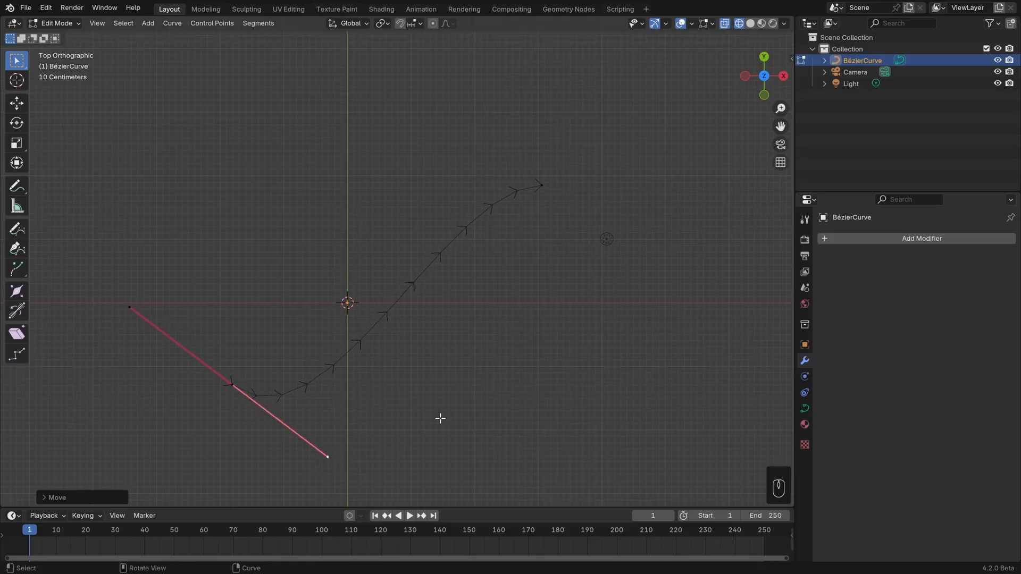
# Extrude a new control point upward from the curve's lower-left end point and rotate its handles to a steeper angle.
pyautogui.keyDown('shift'); pyautogui.moveTo(440, 418); pyautogui.dragTo(455, 392, button='middle'); pyautogui.keyUp('shift')
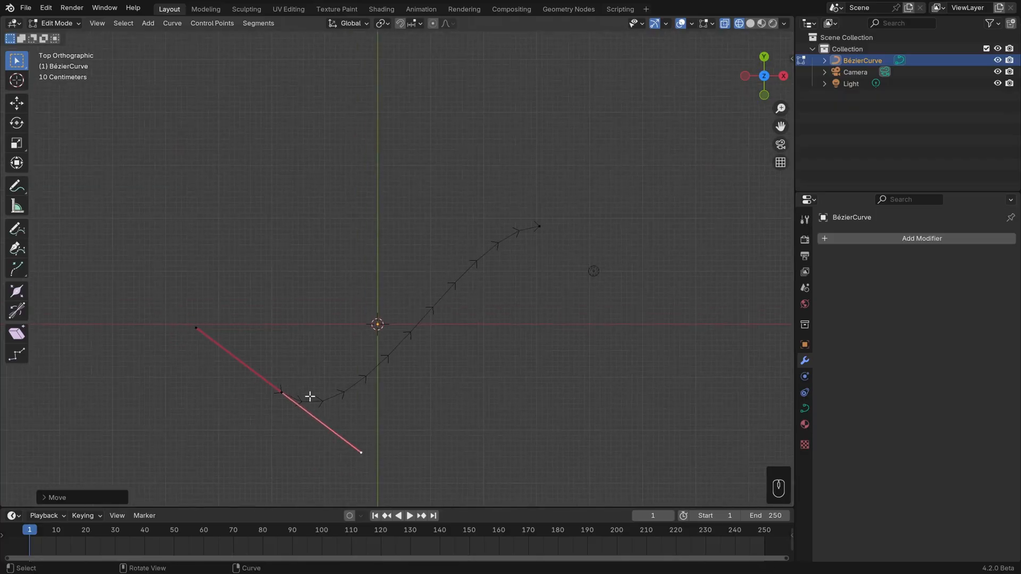
pyautogui.click(286, 392)
pyautogui.press('e')
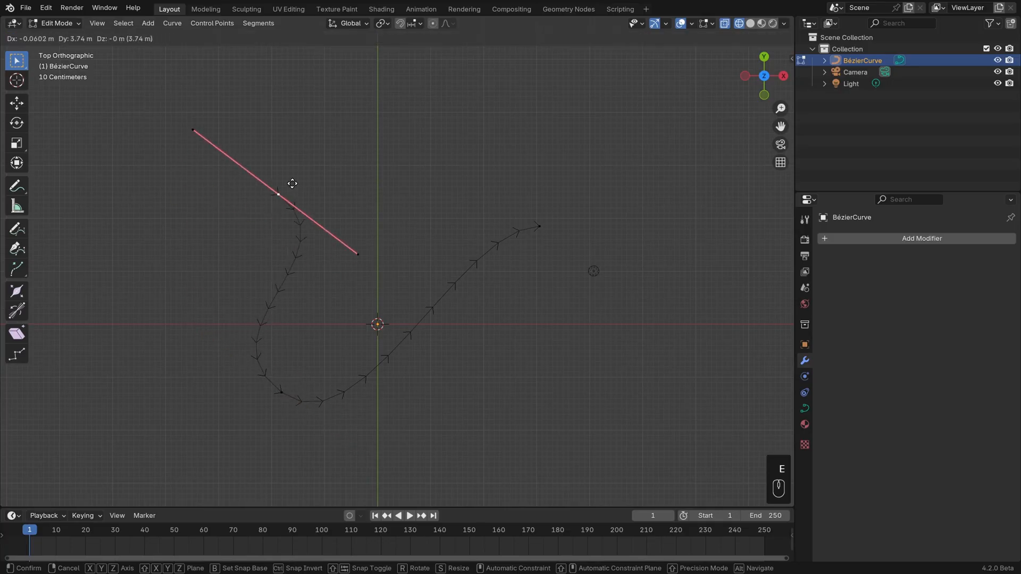
pyautogui.click(300, 160)
pyautogui.press('r')
pyautogui.click(371, 198)
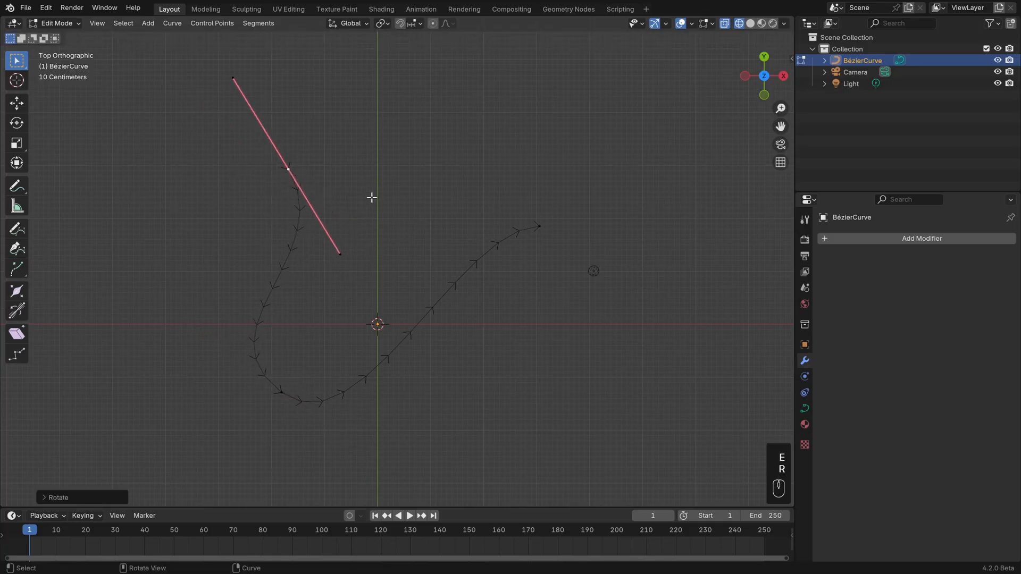
# Extrude another control point down and left from the new end, and rotate its handles until they are nearly vertical.
pyautogui.press('e')
pyautogui.click(165, 298)
pyautogui.press('r')
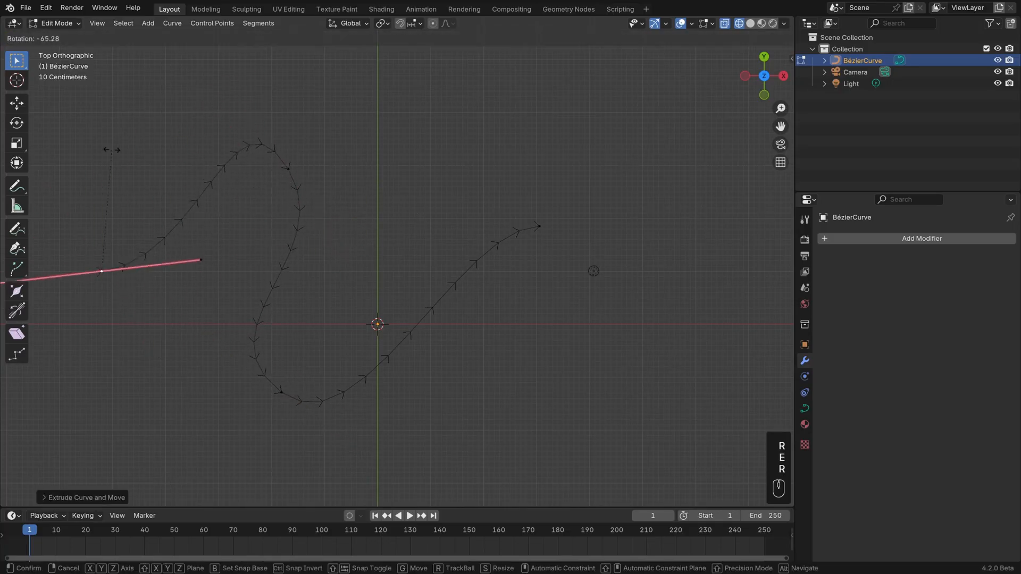
pyautogui.click(77, 253)
pyautogui.press('r')
pyautogui.click(315, 254)
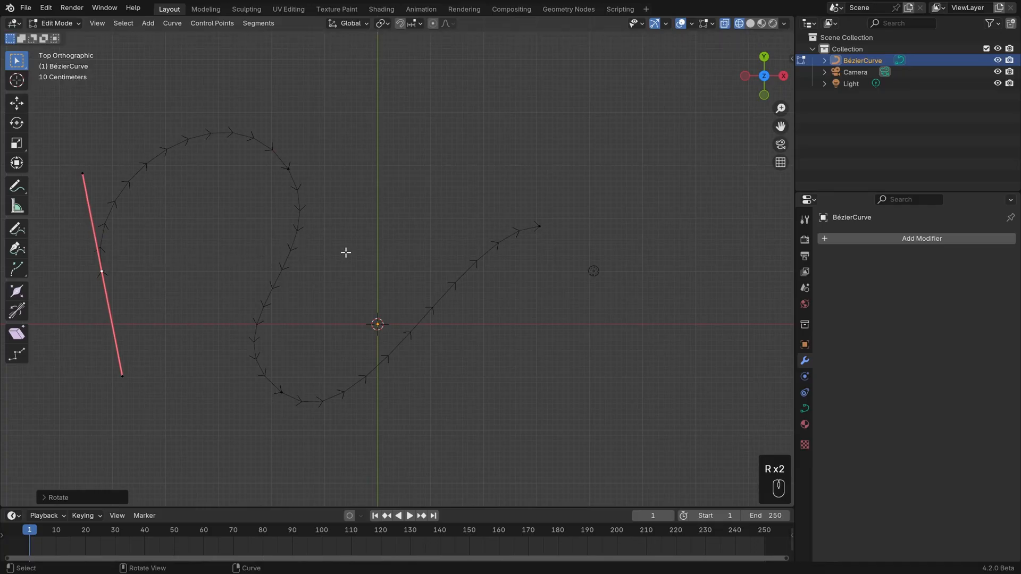
# Set the handle type of the control point at the bottom of the curve to Automatic.
pyautogui.click(282, 392)
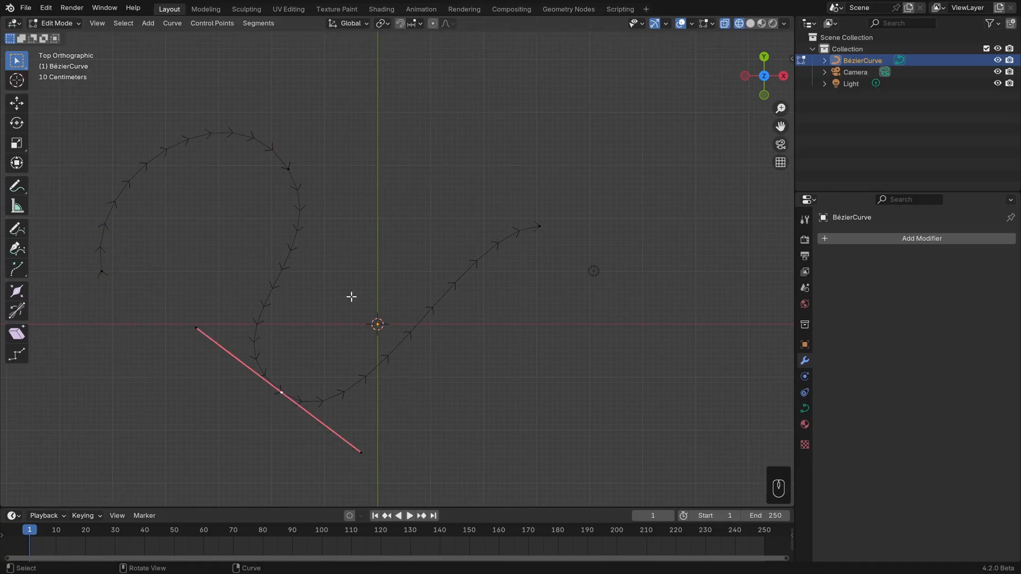
pyautogui.press('v')
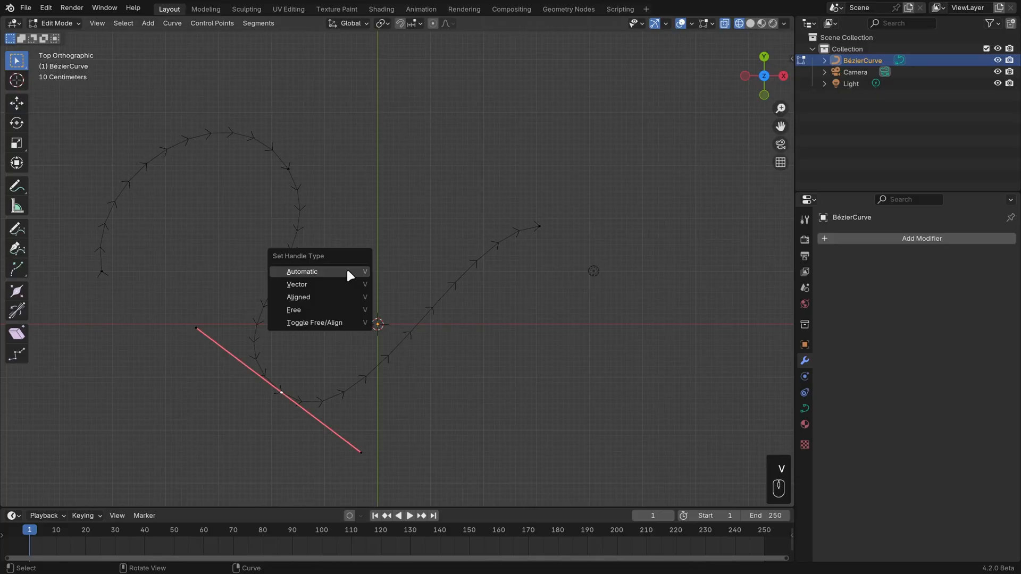
pyautogui.click(348, 272)
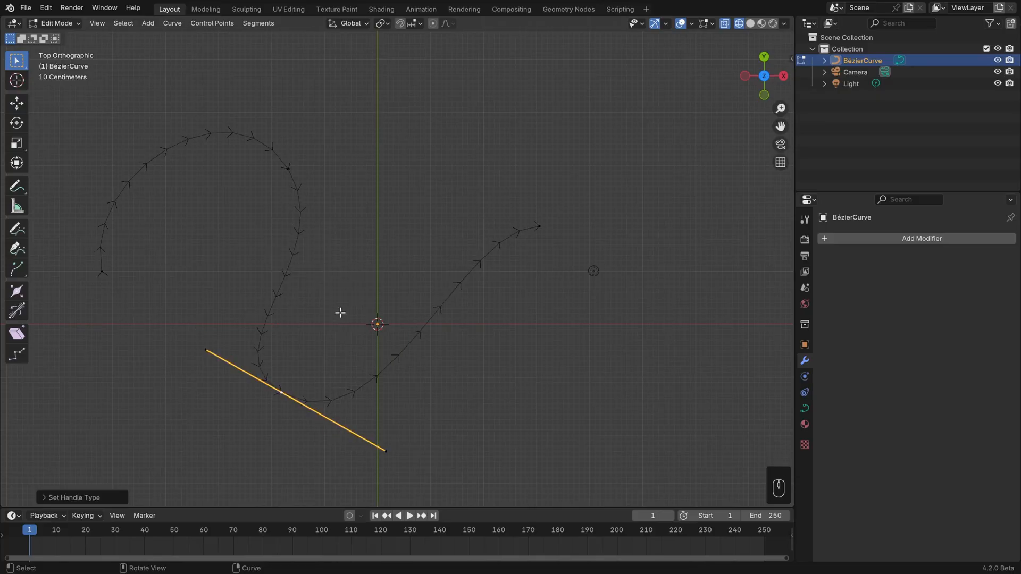
# Move the bottom control point to the right, near the vertical axis, and rotate its handles slightly.
pyautogui.press('g')
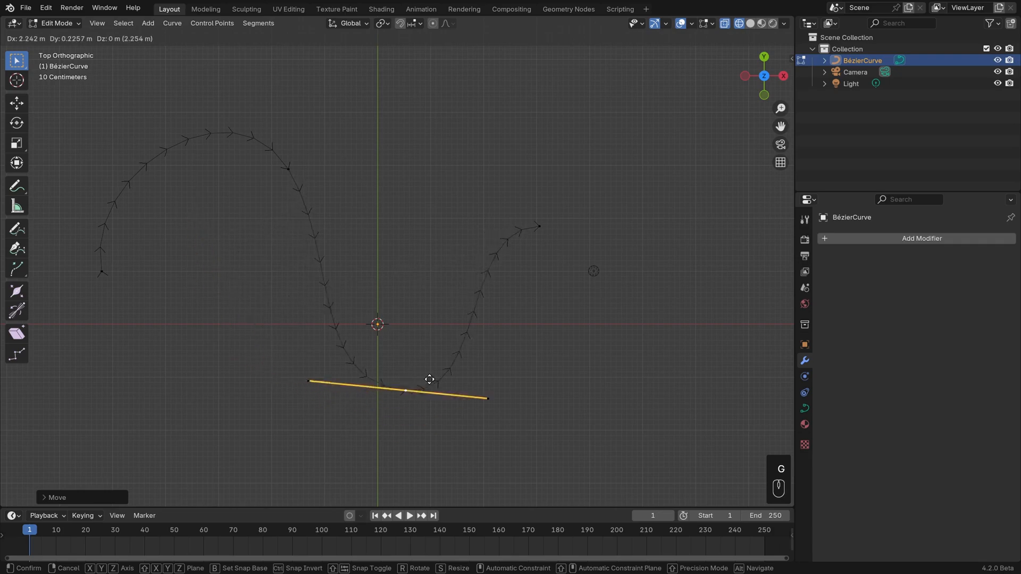
pyautogui.click(392, 390)
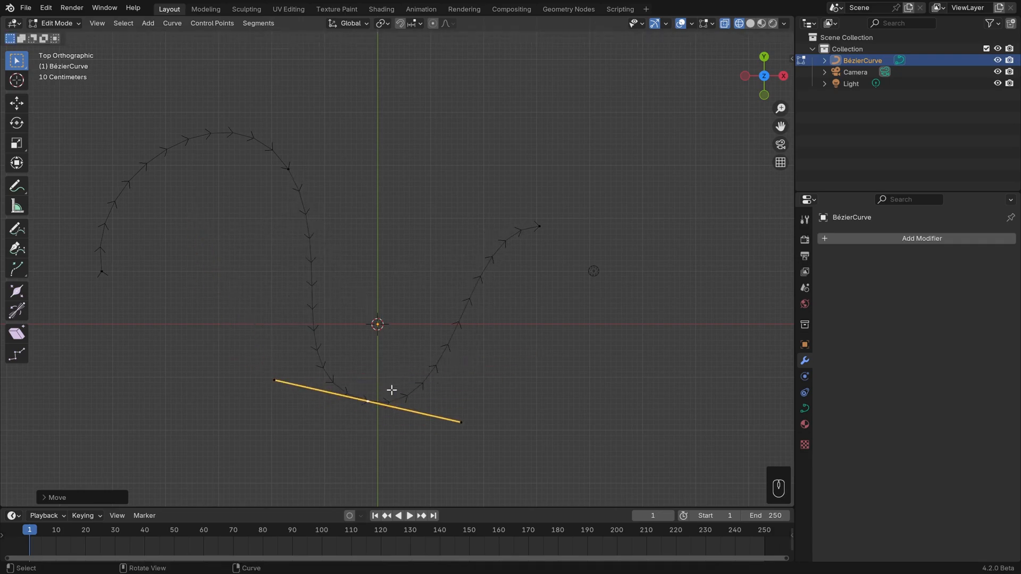
pyautogui.press('r')
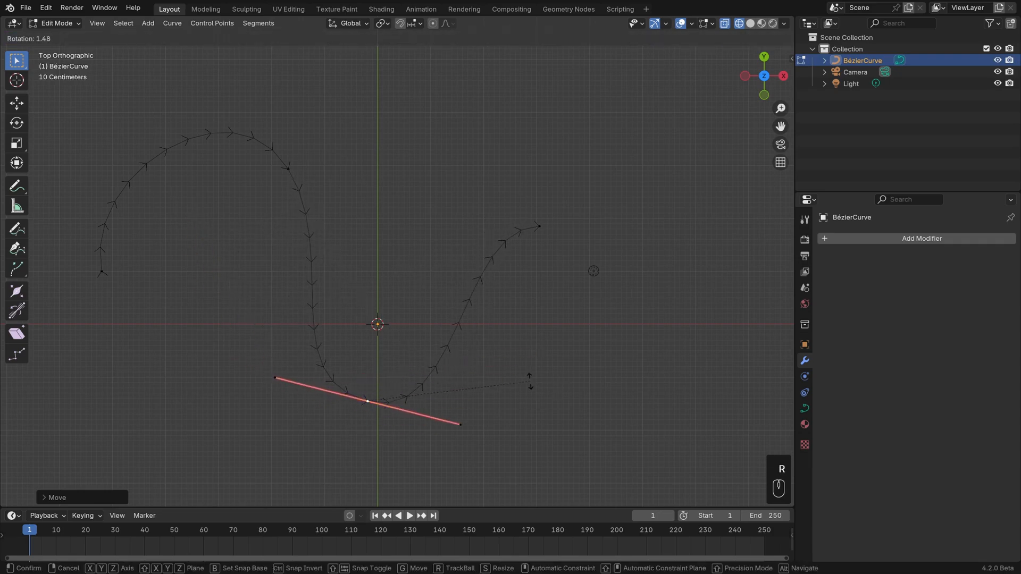
pyautogui.click(506, 376)
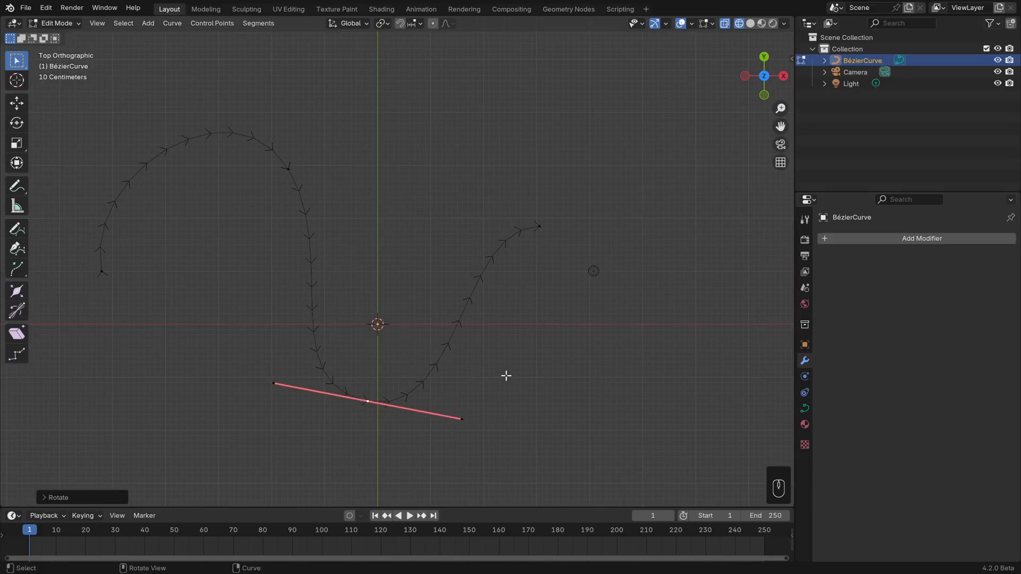
# Set the bottom control point's handle type to Automatic and move it to the left of the vertical axis.
pyautogui.press('v')
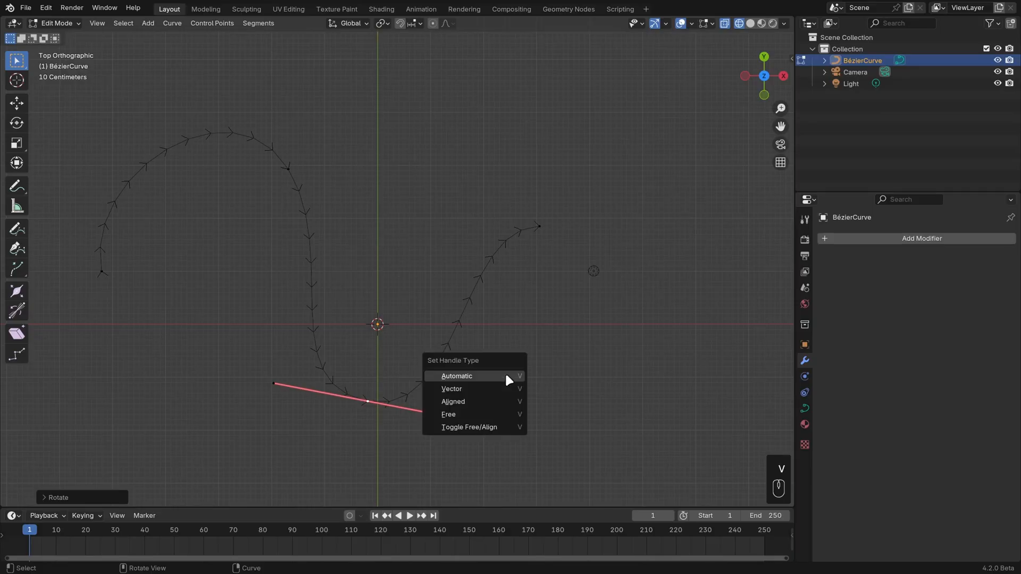
pyautogui.click(505, 372)
pyautogui.press('g')
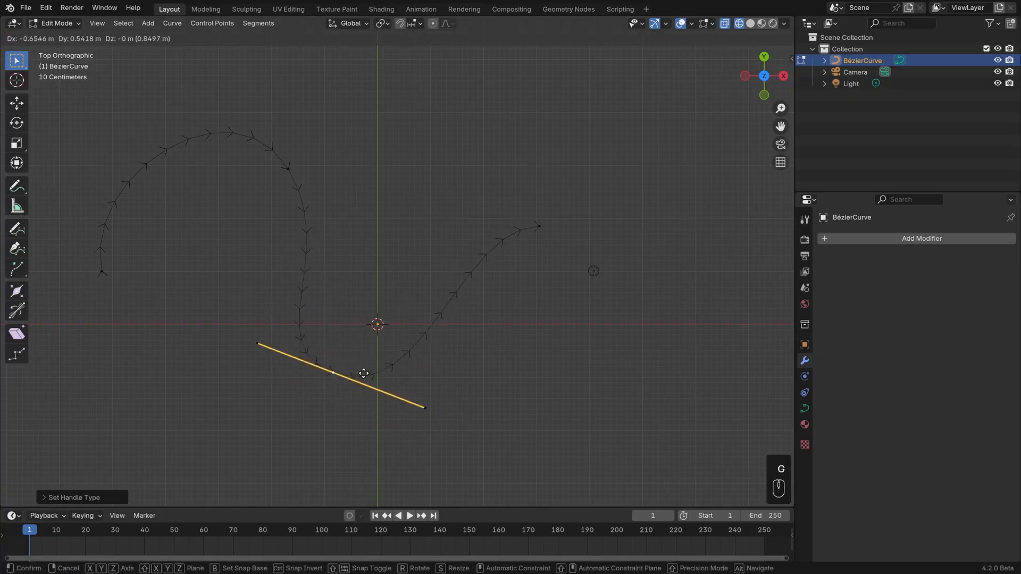
pyautogui.click(345, 385)
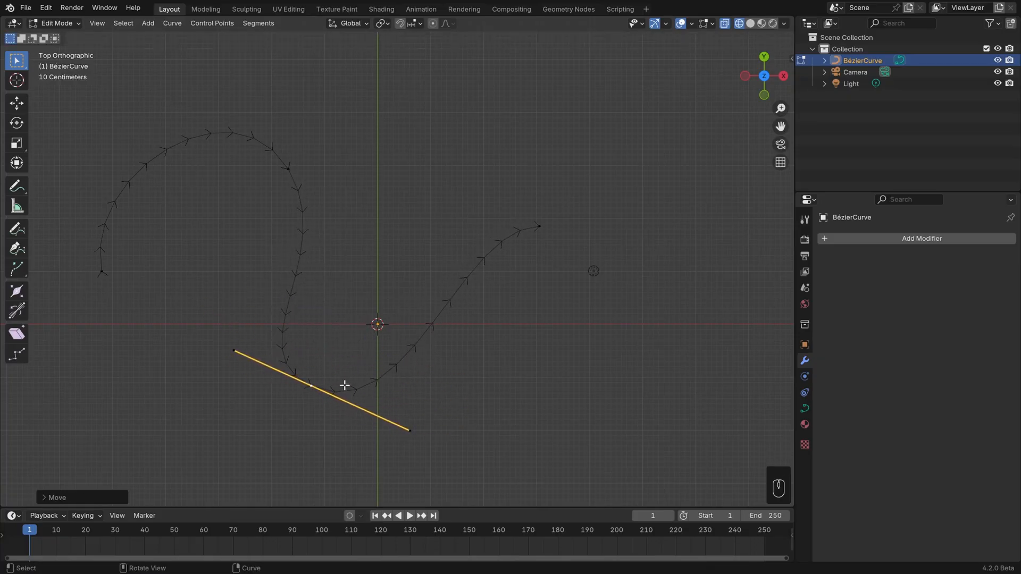
# Set the bottom control point's handle type to Vector and move the point further down and left.
pyautogui.press('v')
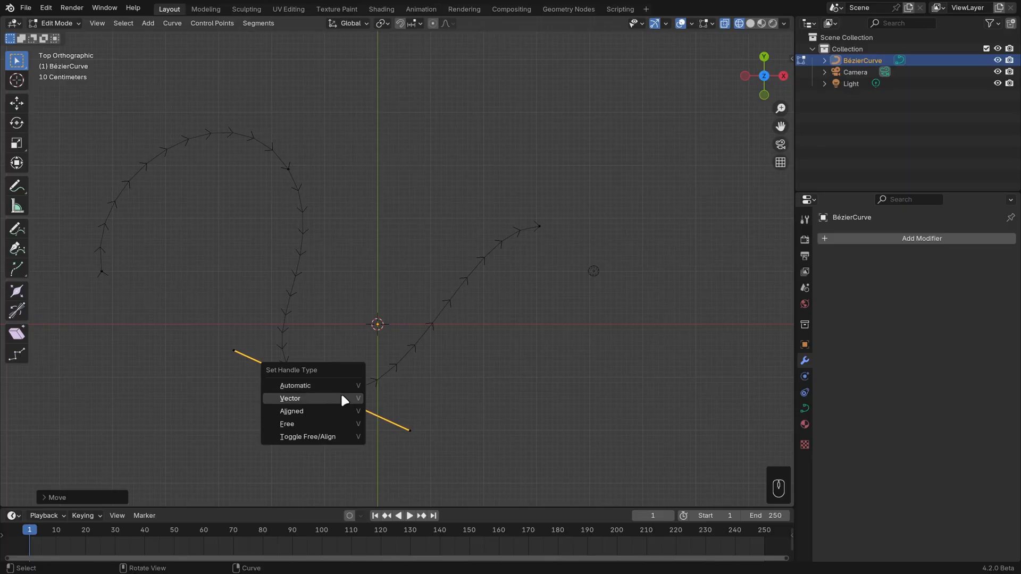
pyautogui.click(342, 398)
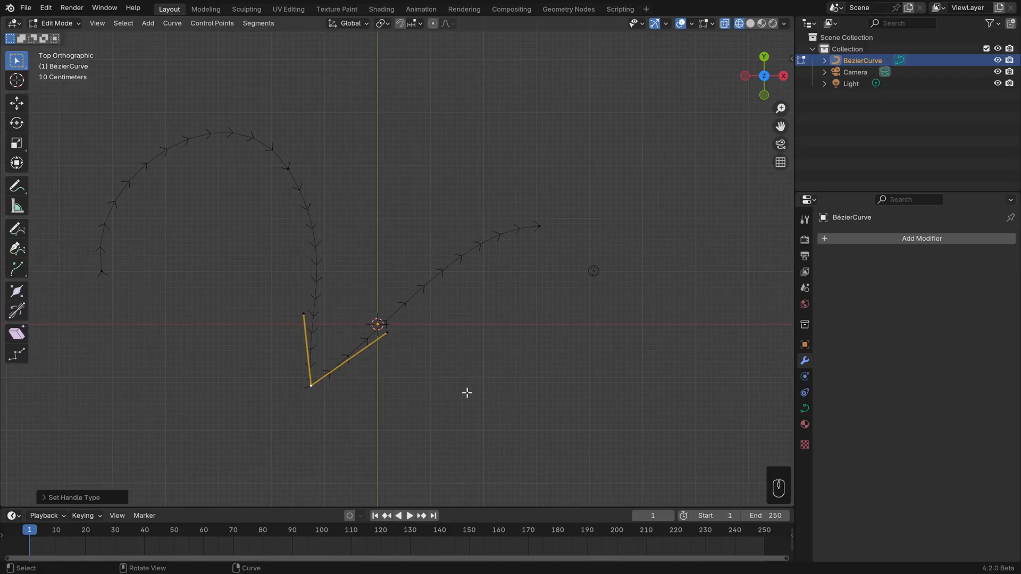
pyautogui.press('g')
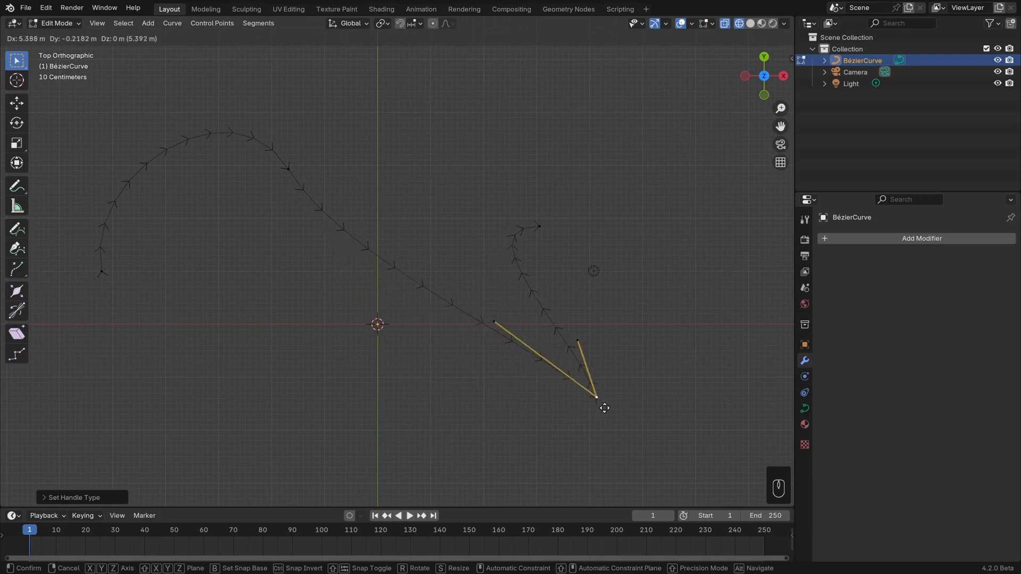
pyautogui.click(237, 431)
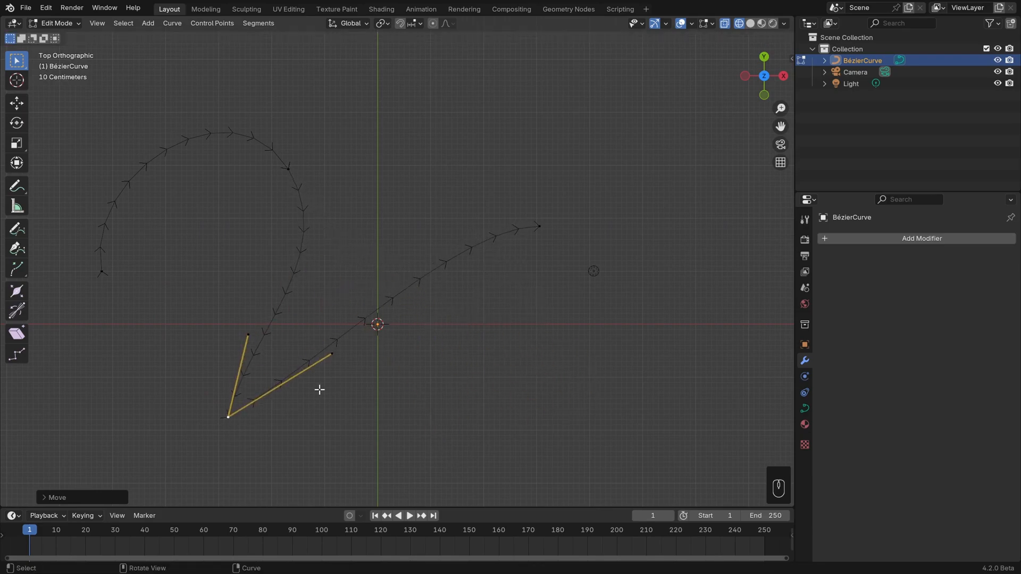
# Move the bottom point's right handle down until it is nearly horizontal, and shift its upper handle slightly up and right.
pyautogui.click(334, 355)
pyautogui.press('g')
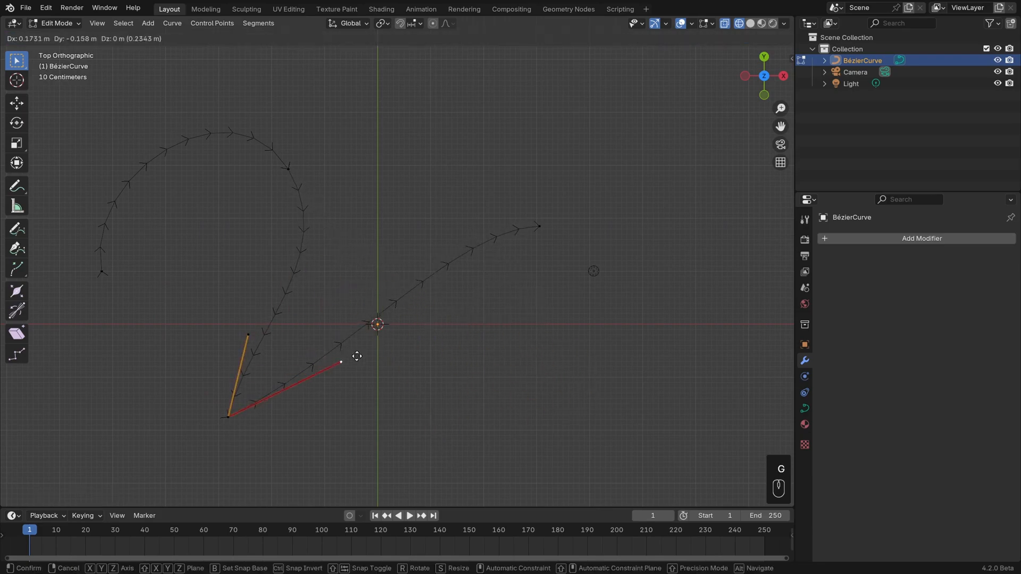
pyautogui.click(403, 418)
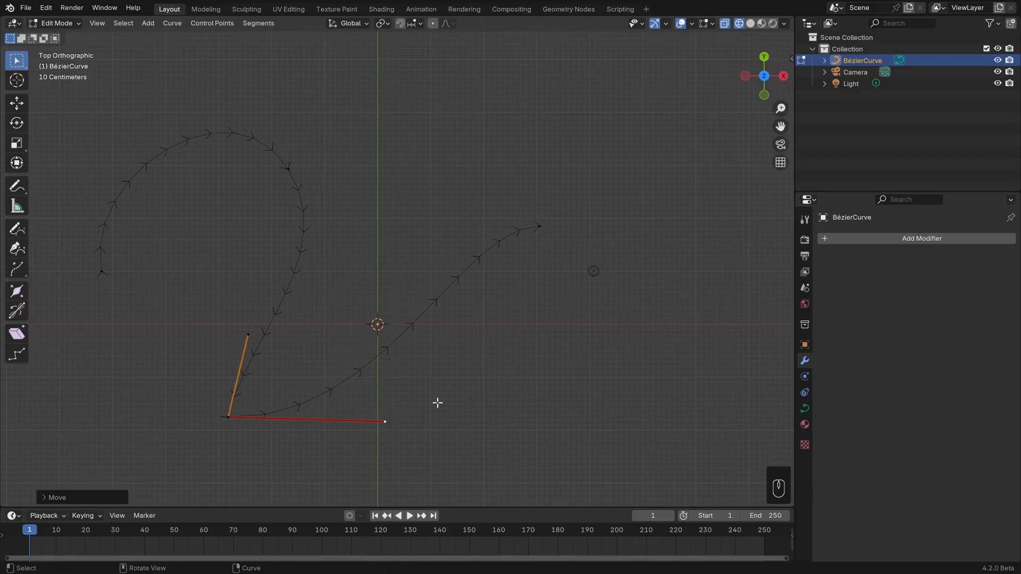
pyautogui.click(246, 333)
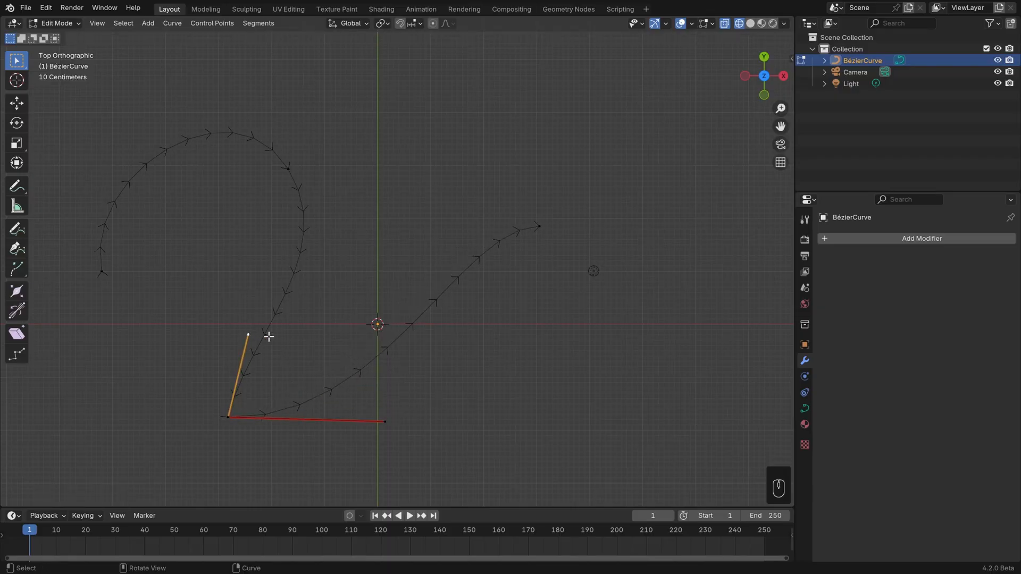
pyautogui.press('g')
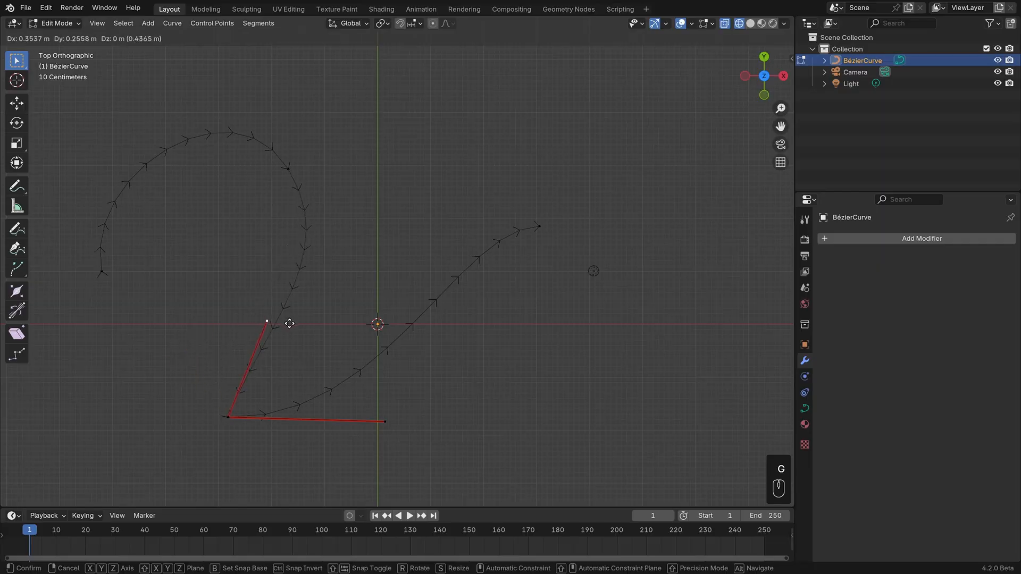
pyautogui.click(287, 321)
# Move the bottom control point, together with its two independent handles, to the right and slightly up.
pyautogui.click(228, 417)
pyautogui.press('g')
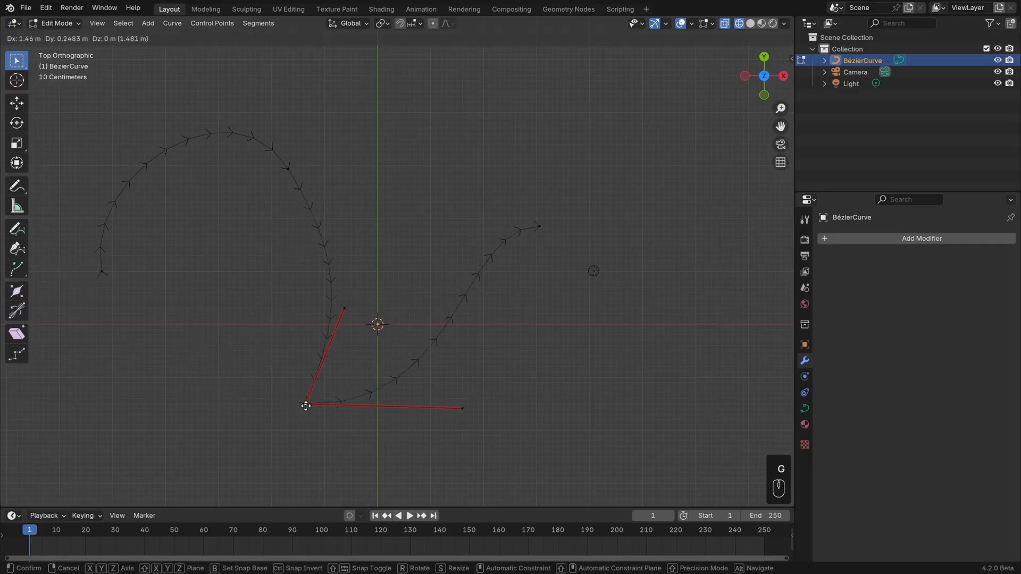
pyautogui.click(318, 401)
# Apply Toggle Free/Align to the bottom control point's handles and rotate them to slope gently down to the right.
pyautogui.rightClick(376, 372)
pyautogui.moveTo(377, 374)
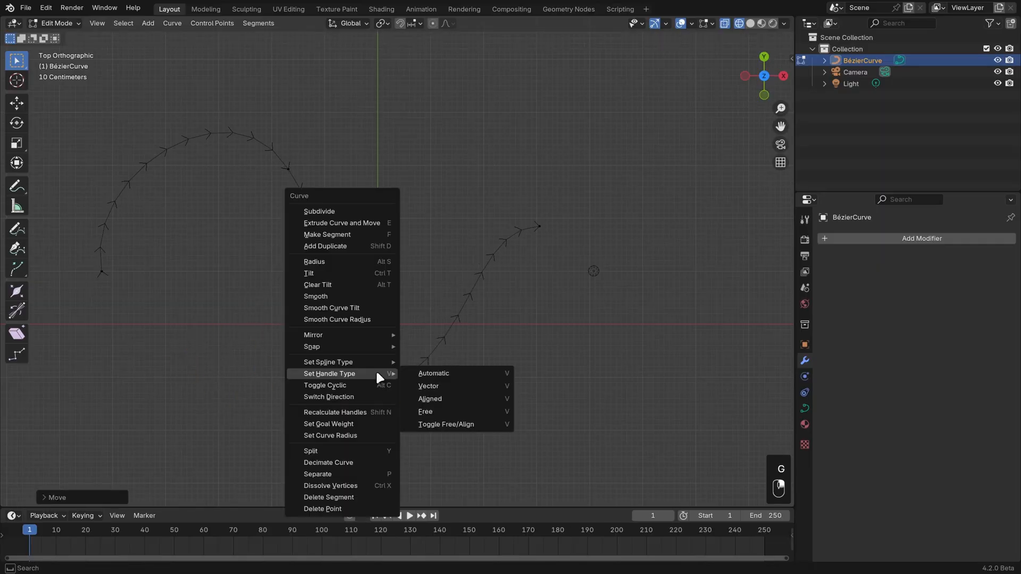
pyautogui.click(472, 423)
pyautogui.press('r')
pyautogui.click(529, 449)
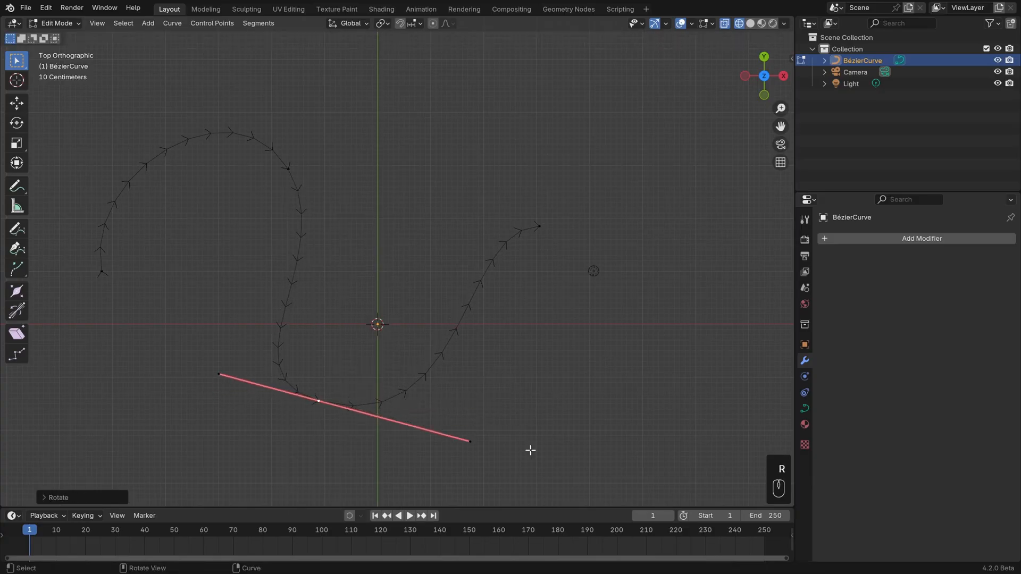
pyautogui.press('v')
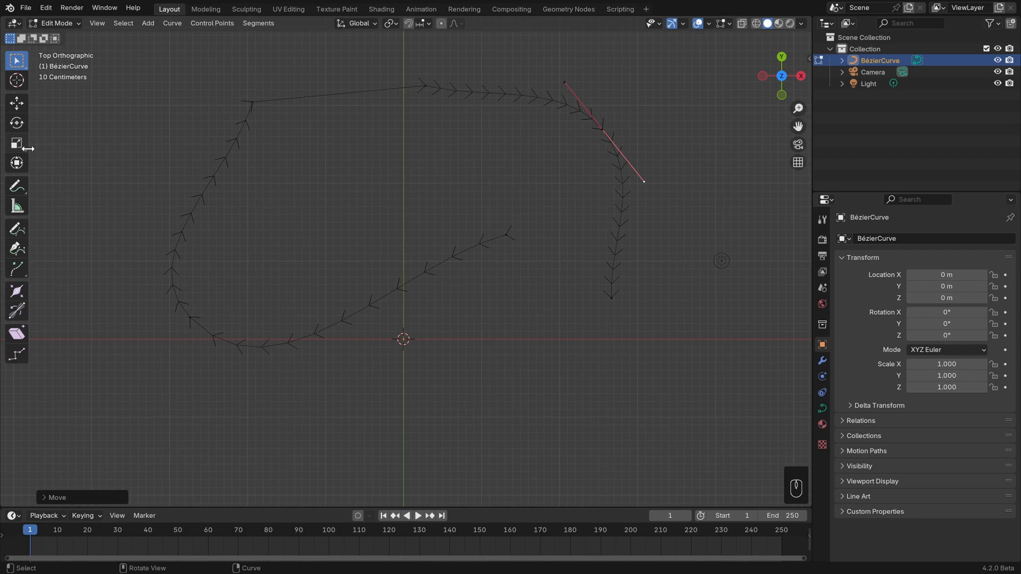
# Widen the tool list to show tool names and draw a wavy freehand curve below the existing curve with the Draw tool.
pyautogui.moveTo(29, 152); pyautogui.dragTo(93, 146)
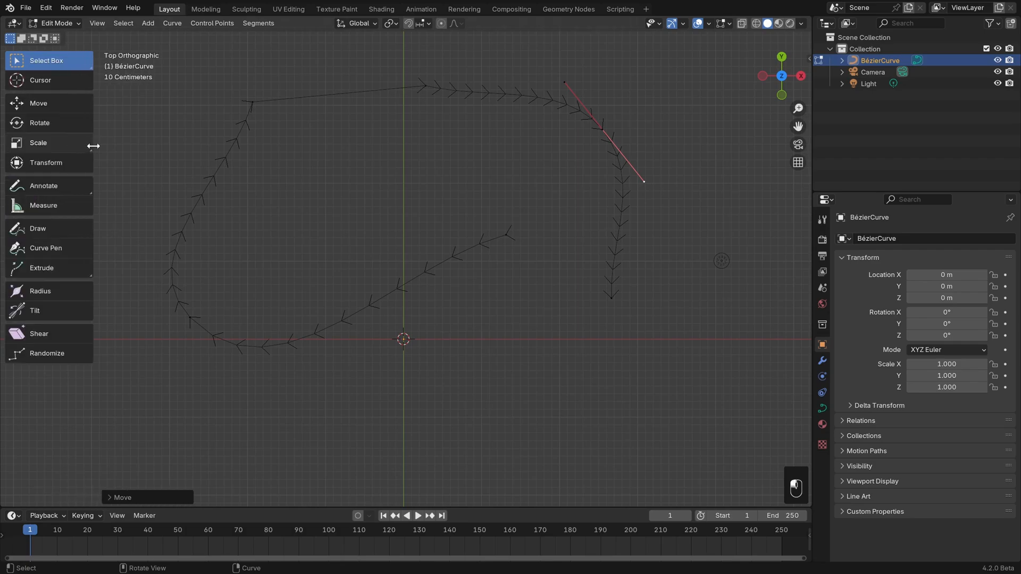
pyautogui.click(75, 230)
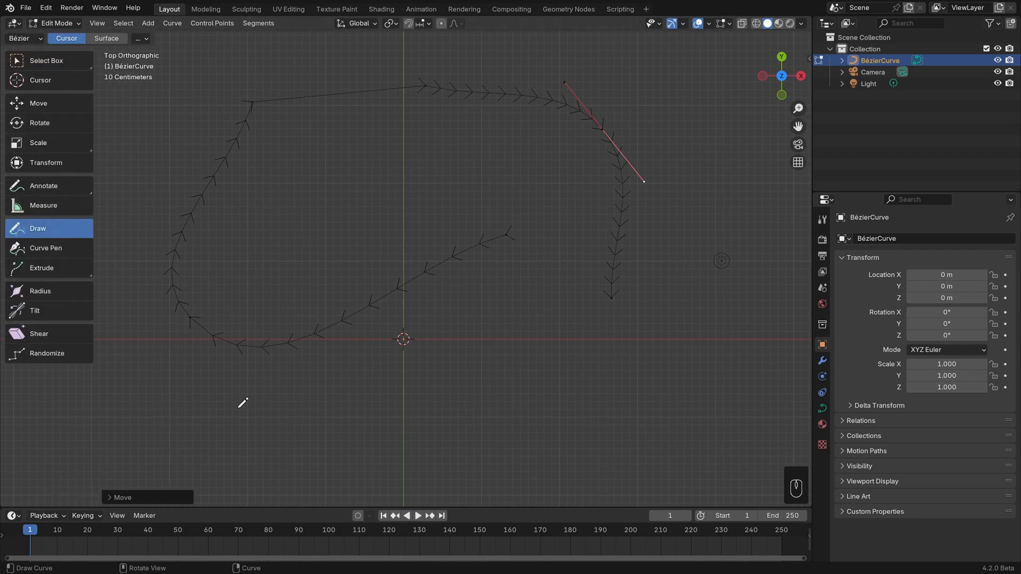
pyautogui.moveTo(207, 435)
pyautogui.mouseDown()
pyautogui.moveTo(333, 451)
pyautogui.moveTo(463, 360)
pyautogui.moveTo(625, 375)
pyautogui.mouseUp()
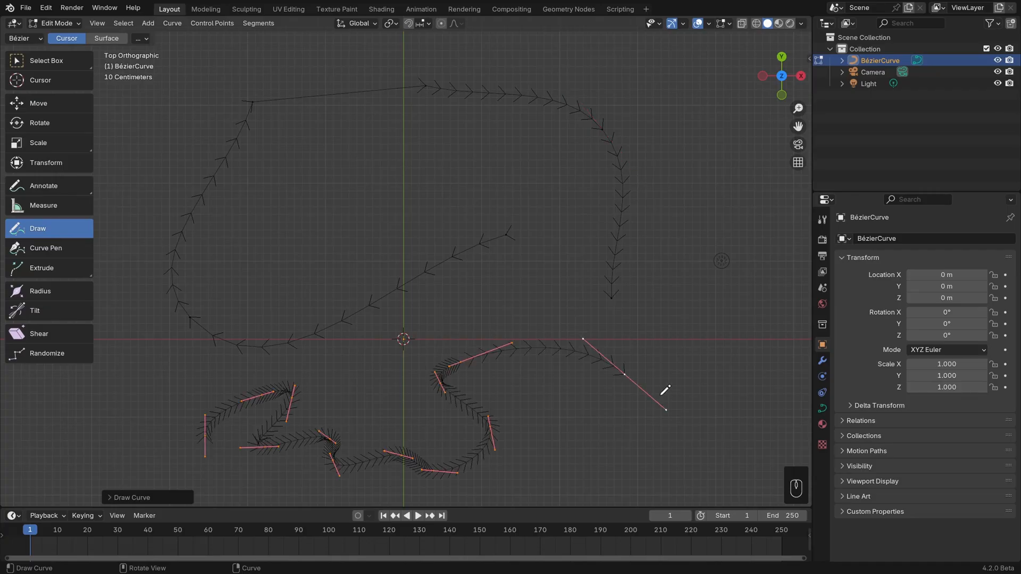
# Draw an arched multi-point spline inside the existing curve with the Curve Pen tool and extend it beyond the right side.
pyautogui.click(24, 249)
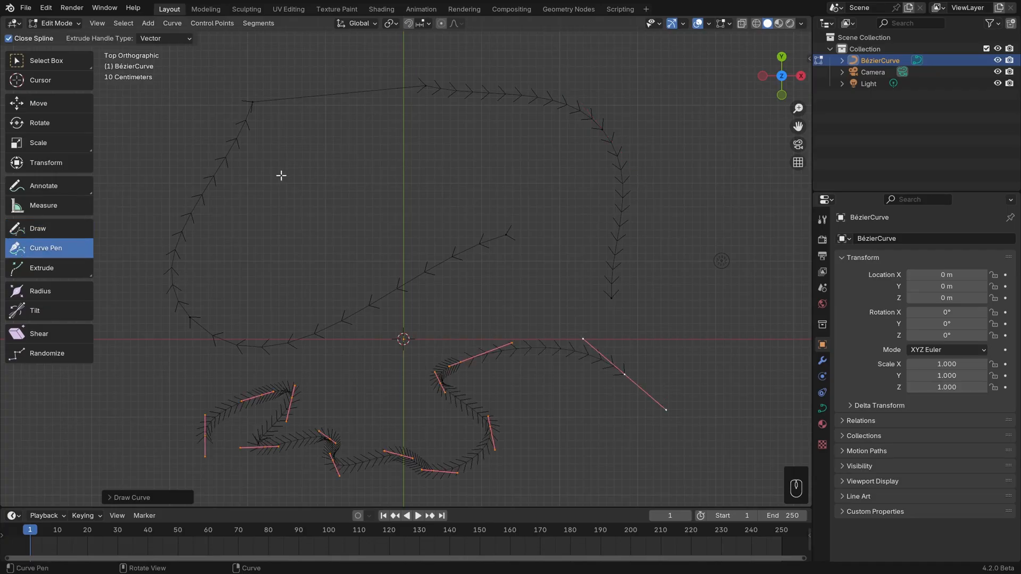
pyautogui.click(258, 214)
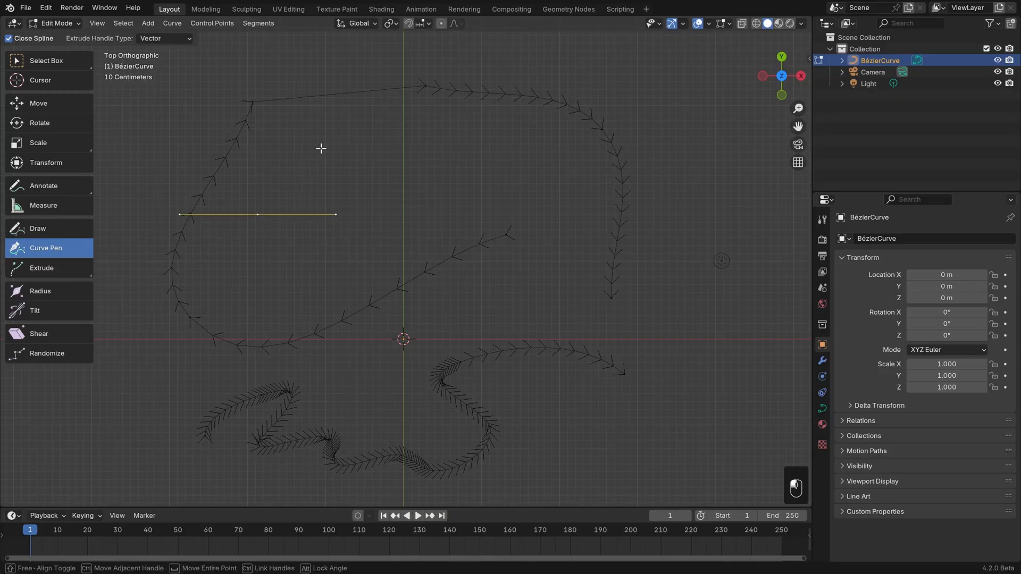
pyautogui.click(342, 126)
pyautogui.click(461, 129)
pyautogui.click(532, 162)
pyautogui.click(551, 220)
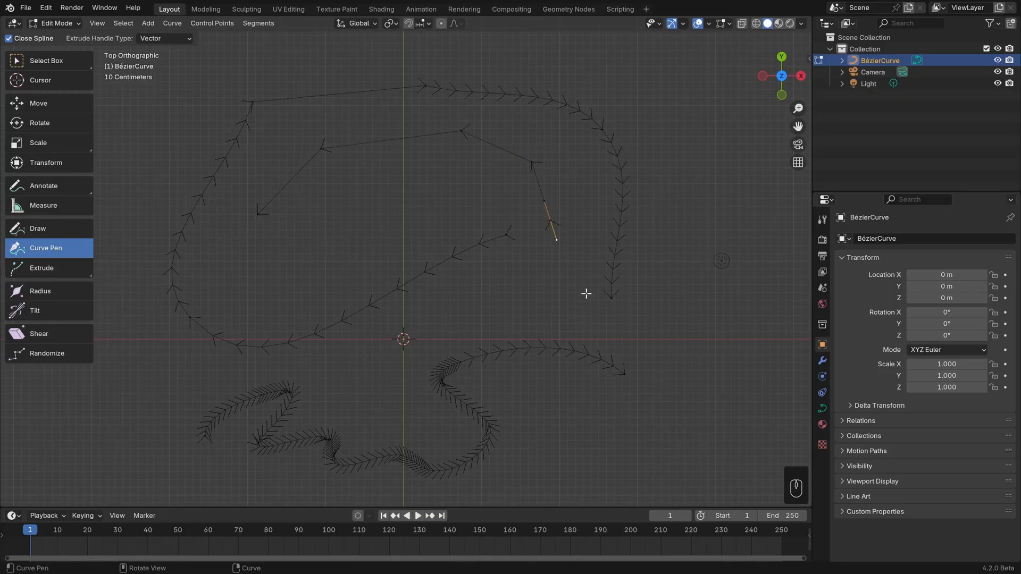
pyautogui.moveTo(582, 296); pyautogui.dragTo(706, 266)
pyautogui.press('space')
pyautogui.moveTo(714, 189); pyautogui.dragTo(692, 153)
pyautogui.moveTo(658, 91); pyautogui.dragTo(612, 86)
# Delete all control points of the curve object.
pyautogui.press('a')
pyautogui.press('Delete')
pyautogui.click(611, 85)
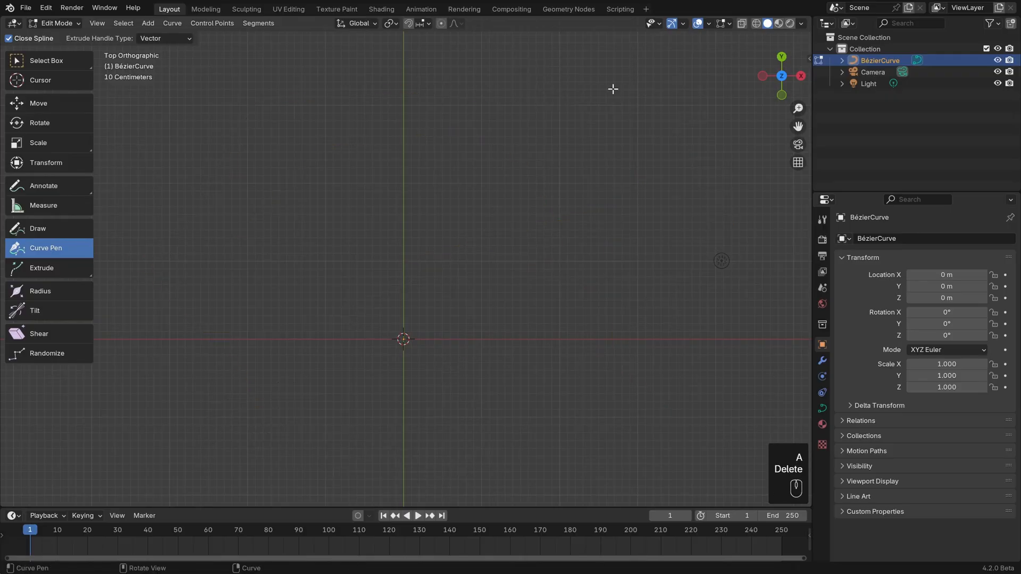
# Draw a closed heart-shaped spline with the Curve Pen tool, starting and closing at the upper notch on the vertical axis.
pyautogui.click(406, 177)
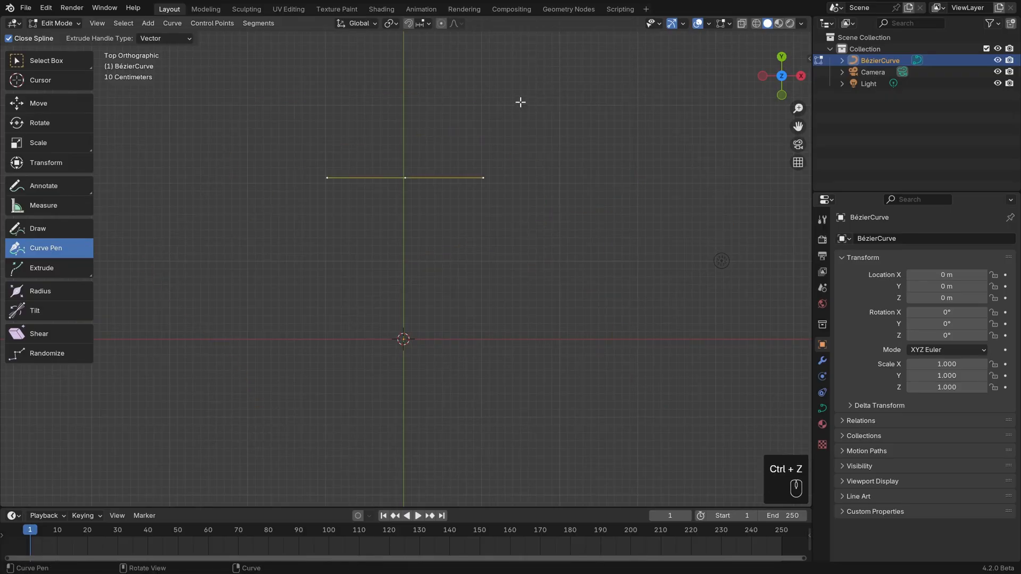
pyautogui.moveTo(490, 93); pyautogui.dragTo(575, 102)
pyautogui.moveTo(546, 245); pyautogui.dragTo(488, 342)
pyautogui.moveTo(403, 338); pyautogui.dragTo(267, 221)
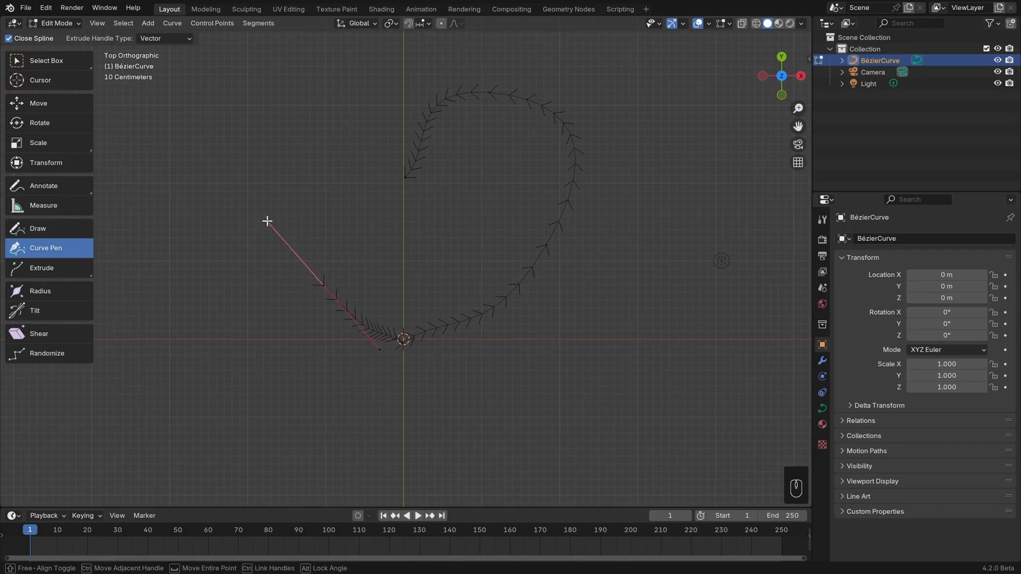
pyautogui.moveTo(280, 95); pyautogui.dragTo(361, 85)
pyautogui.click(403, 178)
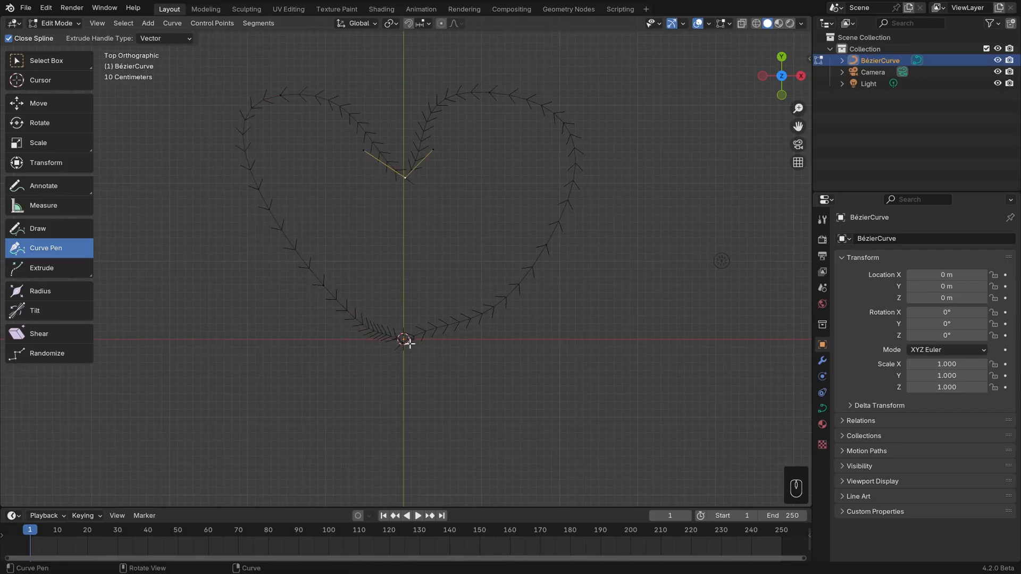
# Move the left handle of the heart's bottom point and the lower-left control point up and left, and shorten that control point's handles.
pyautogui.click(405, 339)
pyautogui.click(376, 322)
pyautogui.press('g')
pyautogui.click(344, 288)
pyautogui.click(324, 287)
pyautogui.press('g')
pyautogui.click(291, 252)
pyautogui.press('s')
pyautogui.click(314, 264)
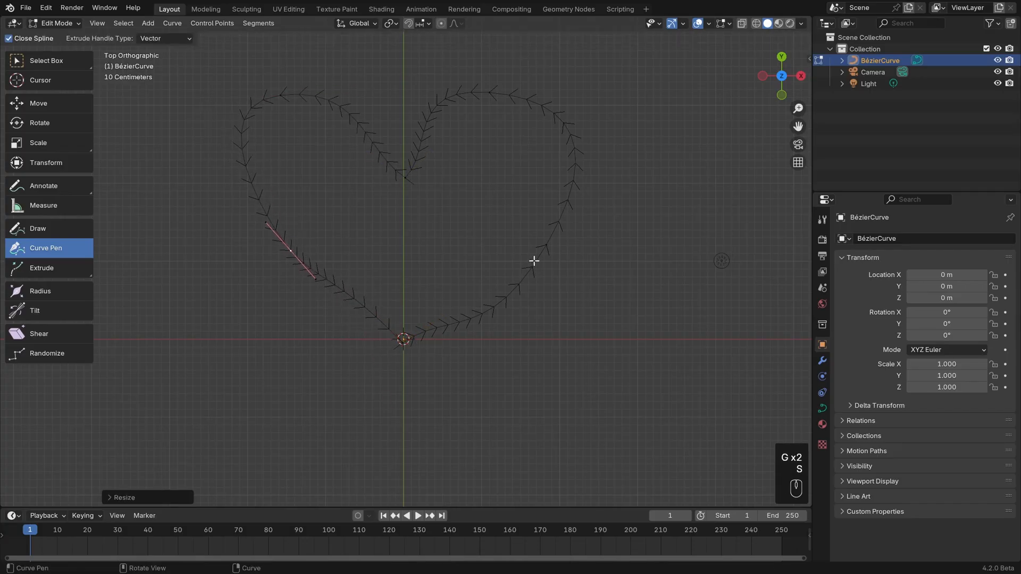
# Scale the handles of the control point on the heart's lower right side and move the point slightly down and left.
pyautogui.click(545, 246)
pyautogui.press('s')
pyautogui.click(592, 265)
pyautogui.press('g')
pyautogui.click(583, 275)
# Scale the handles of the right lobe's top control point and move the point slightly down and right.
pyautogui.click(490, 94)
pyautogui.press('s')
pyautogui.press('g')
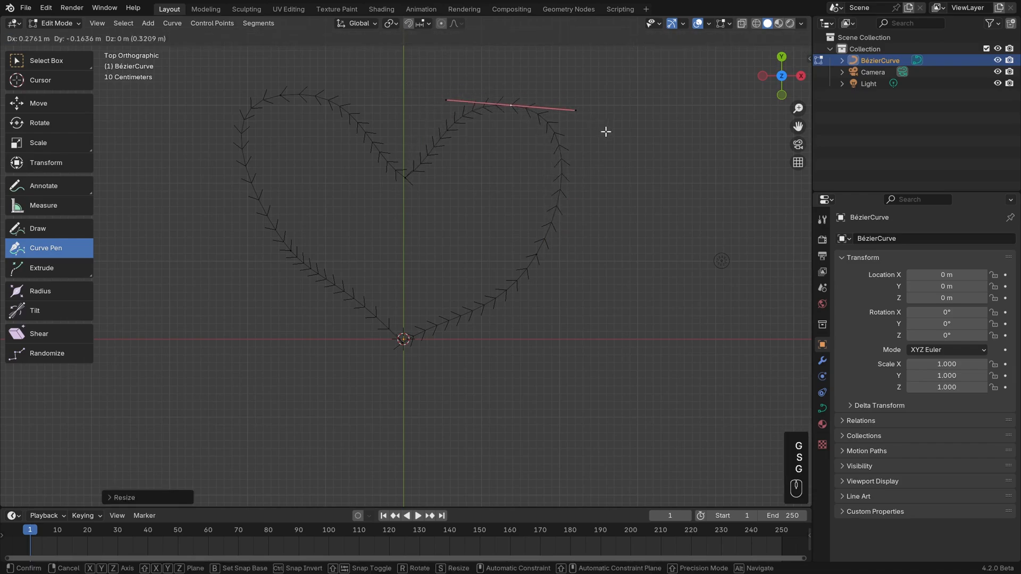
pyautogui.hotkey('ctrl', 'z')
pyautogui.hotkey('ctrl', 'z')
# Rotate and scale the handles of the left lobe's top control point and move the point down and right.
pyautogui.click(281, 95)
pyautogui.press('r')
pyautogui.press('g')
pyautogui.press('g')
pyautogui.click(463, 128)
pyautogui.press('s')
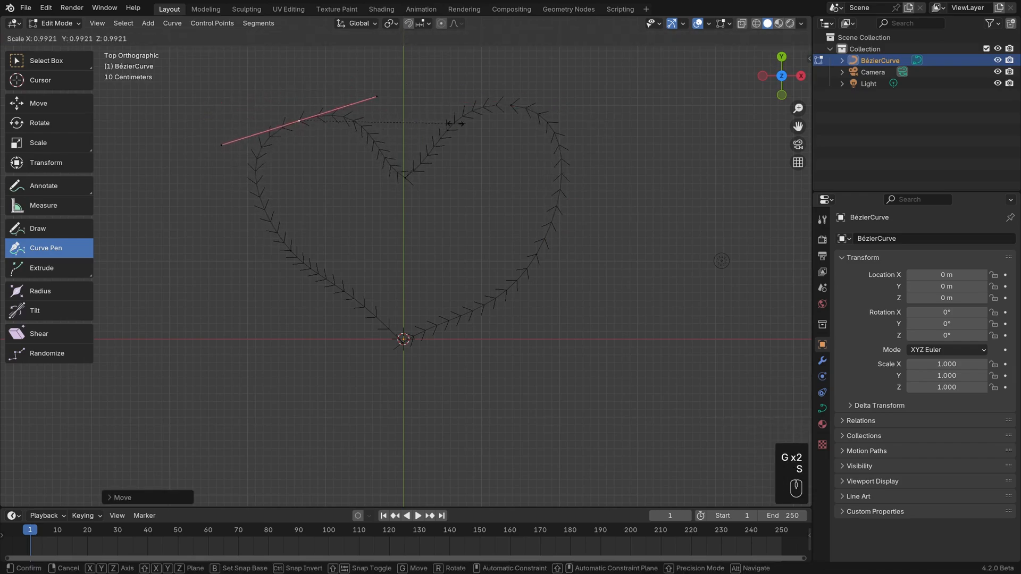
pyautogui.click(436, 124)
# Move the right lobe's top control point down and slightly left to match the left lobe's height.
pyautogui.press('g')
pyautogui.click(442, 123)
pyautogui.click(514, 105)
# Adjust the lower-left control point by rotating and scaling its handles and moving it down and right, and return to Object Mode.
pyautogui.press('g')
pyautogui.click(503, 119)
pyautogui.click(290, 250)
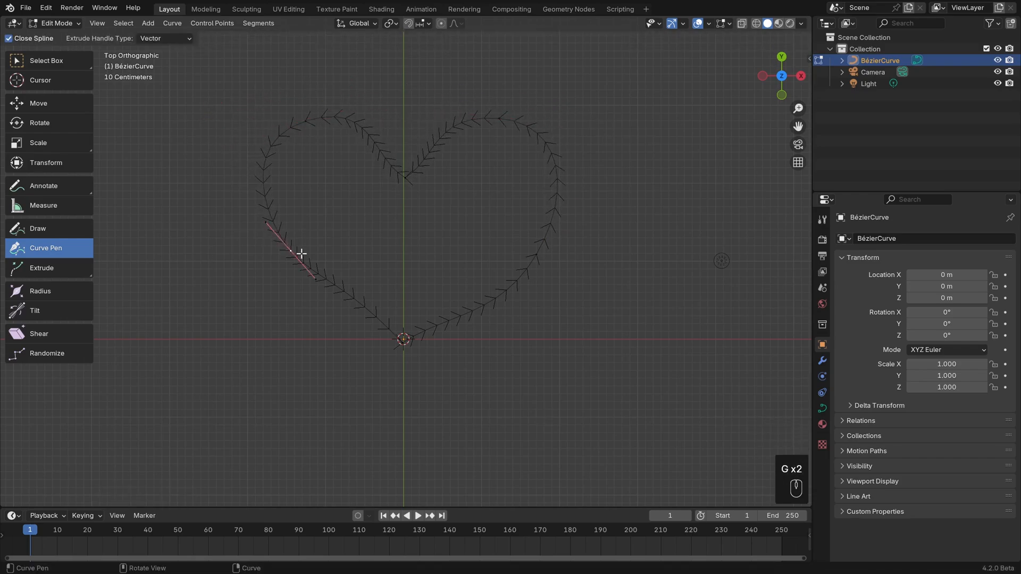
pyautogui.press('r')
pyautogui.click(395, 269)
pyautogui.press('s')
pyautogui.click(437, 276)
pyautogui.press('g')
pyautogui.click(457, 293)
pyautogui.click(312, 122)
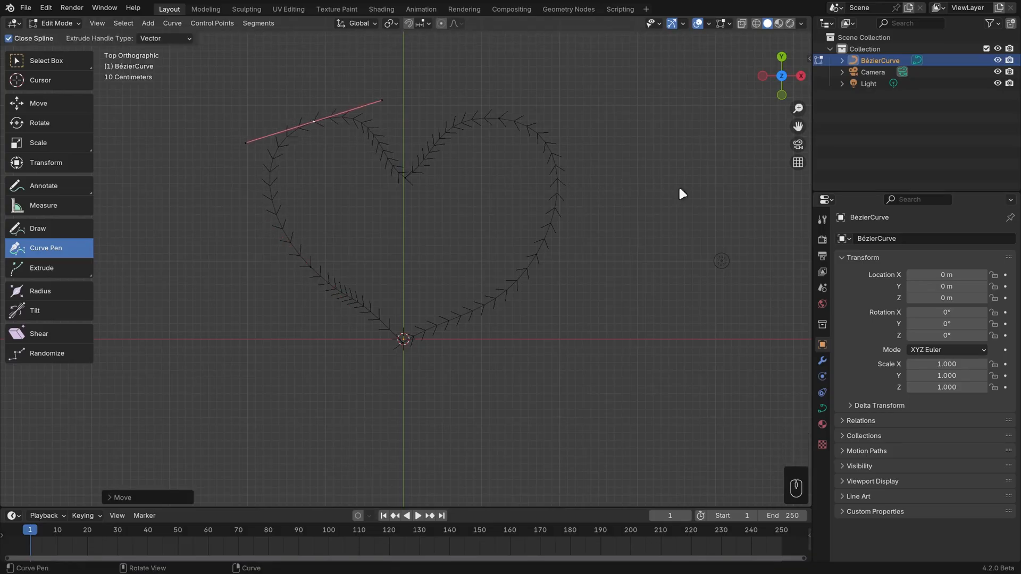
pyautogui.press('Tab')
# Examine the straight segments that make up the heart's right lobe up close and from further away.
pyautogui.click(627, 212)
pyautogui.keyDown('shift'); pyautogui.moveTo(605, 192); pyautogui.dragTo(500, 307, button='middle'); pyautogui.keyUp('shift')
pyautogui.scroll(6, 501, 307)
pyautogui.scroll(4, 501, 307)
pyautogui.keyDown('shift'); pyautogui.moveTo(557, 146); pyautogui.dragTo(501, 259, button='middle'); pyautogui.keyUp('shift')
pyautogui.scroll(1, 501, 259)
pyautogui.click(501, 259)
pyautogui.scroll(2, 511, 308)
pyautogui.keyDown('shift'); pyautogui.moveTo(528, 311); pyautogui.dragTo(482, 307, button='middle'); pyautogui.keyUp('shift')
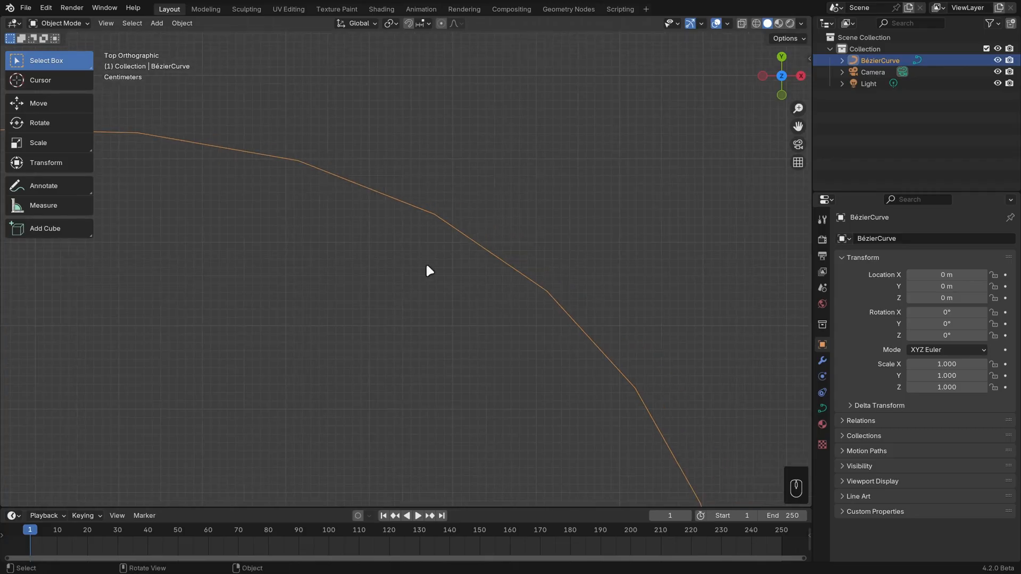
pyautogui.scroll(-6, 502, 284)
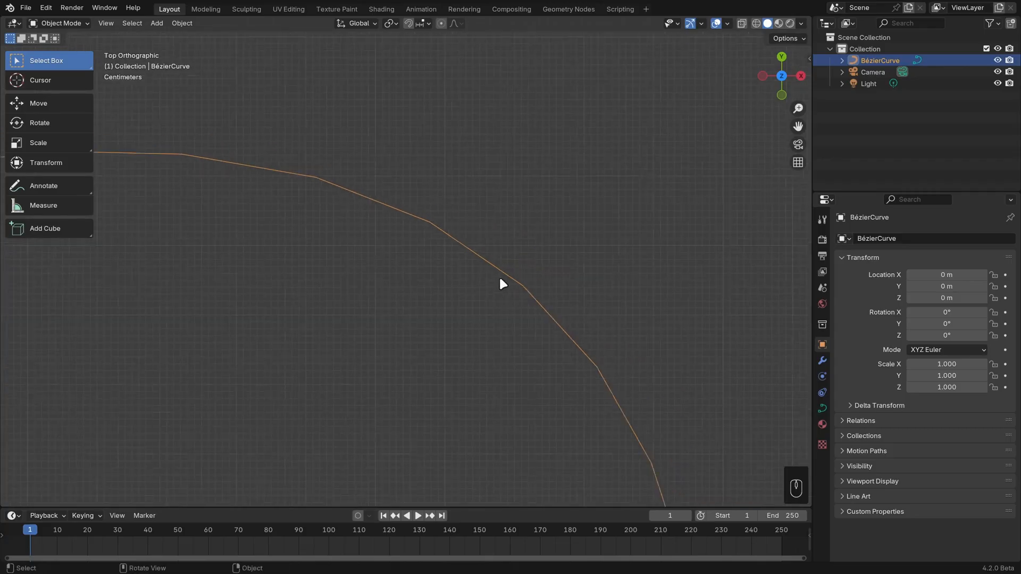
pyautogui.keyDown('shift'); pyautogui.moveTo(440, 387); pyautogui.dragTo(497, 313, button='middle'); pyautogui.keyUp('shift')
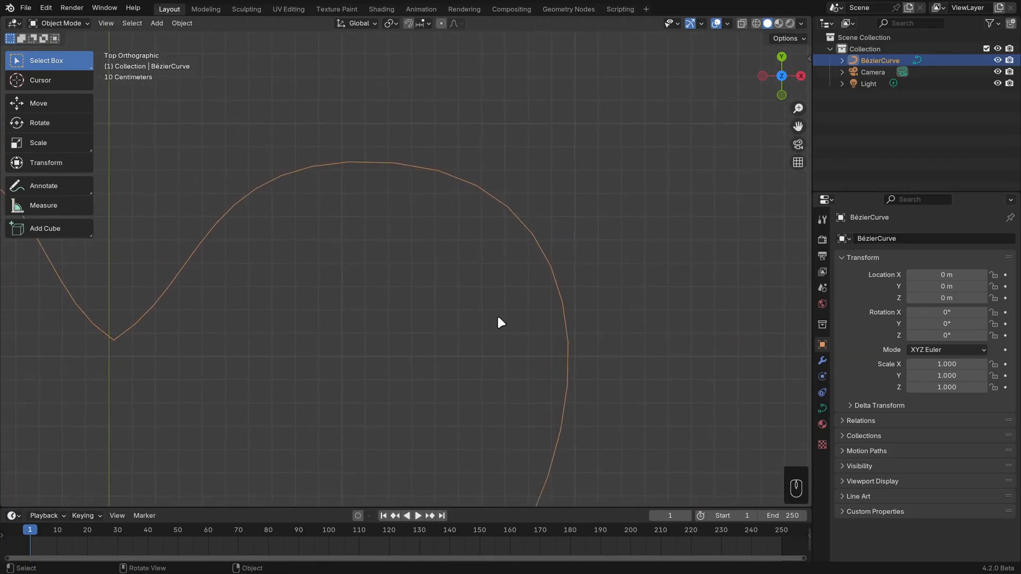
pyautogui.scroll(2, 497, 313)
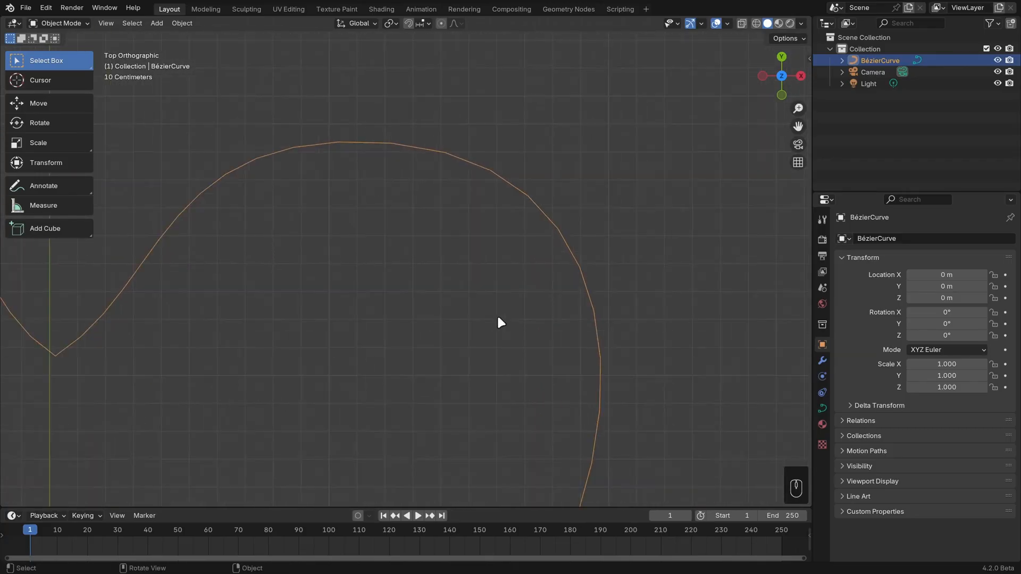
# Set the Bézier curve's Resolution Preview U to 24 in its curve data properties, widening the properties area to read the labels.
pyautogui.click(822, 407)
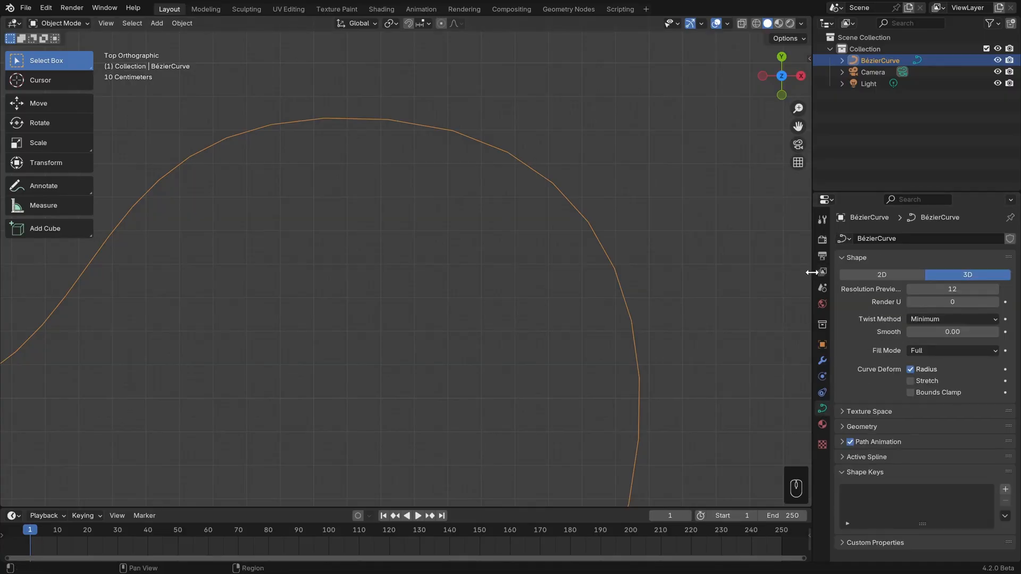
pyautogui.moveTo(813, 268); pyautogui.dragTo(780, 274)
pyautogui.moveTo(936, 290); pyautogui.dragTo(976, 290)
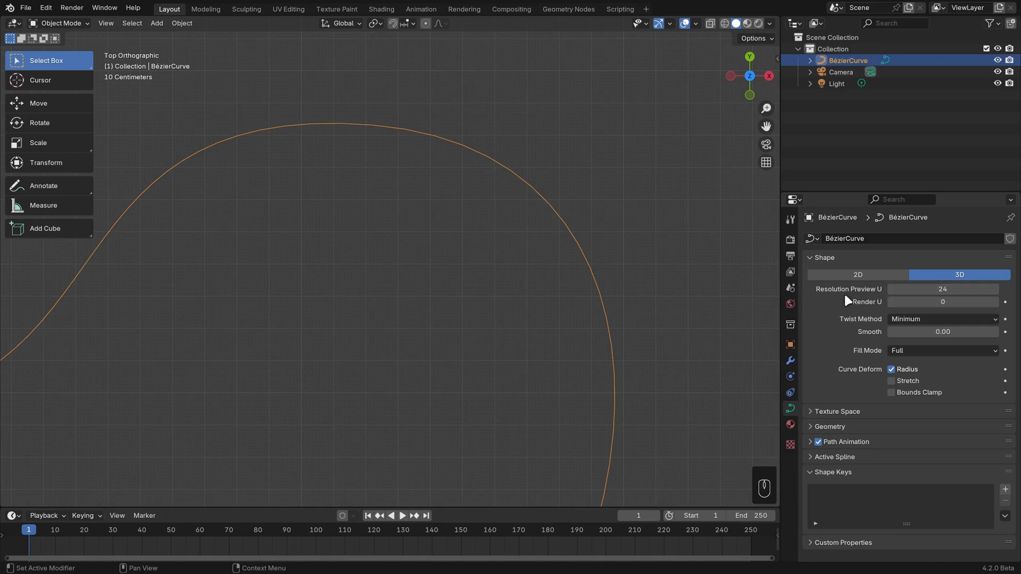
# Switch the heart curve's shape to 2D and set its Fill Mode to Both, viewing the filled heart from several angles.
pyautogui.click(869, 276)
pyautogui.click(905, 350)
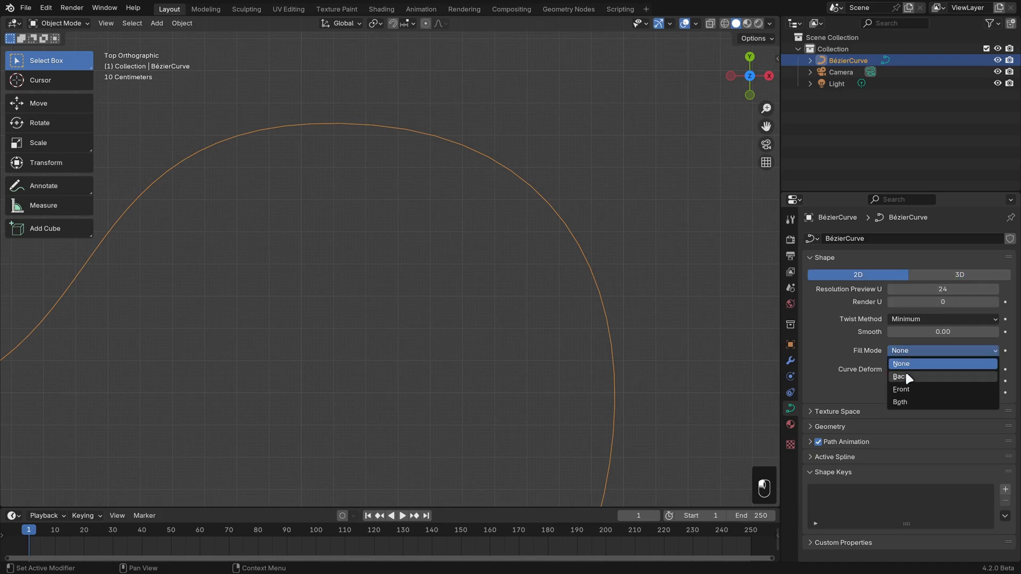
pyautogui.click(905, 402)
pyautogui.scroll(-8, 519, 321)
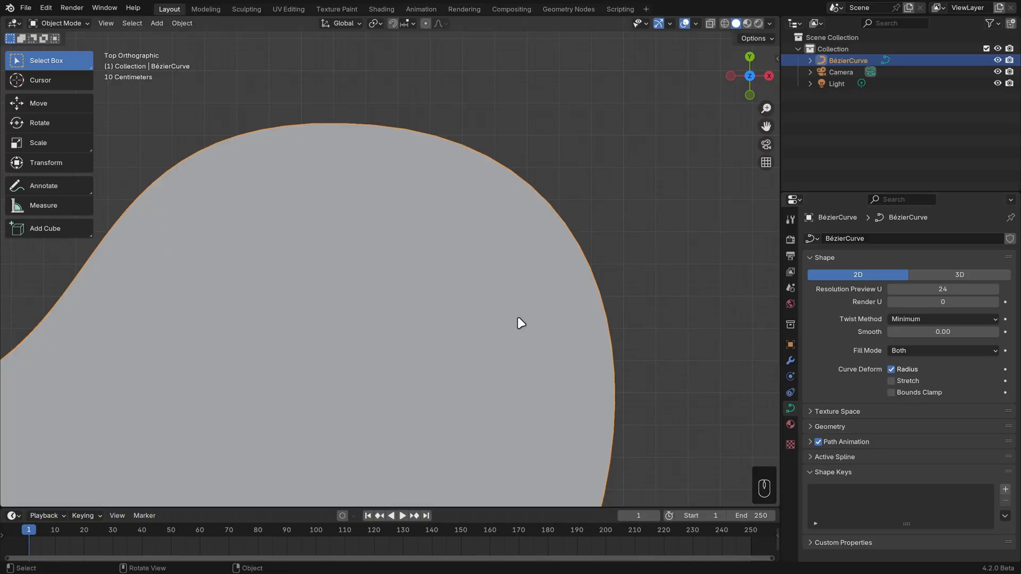
pyautogui.moveTo(663, 315); pyautogui.dragTo(569, 234, button='middle')
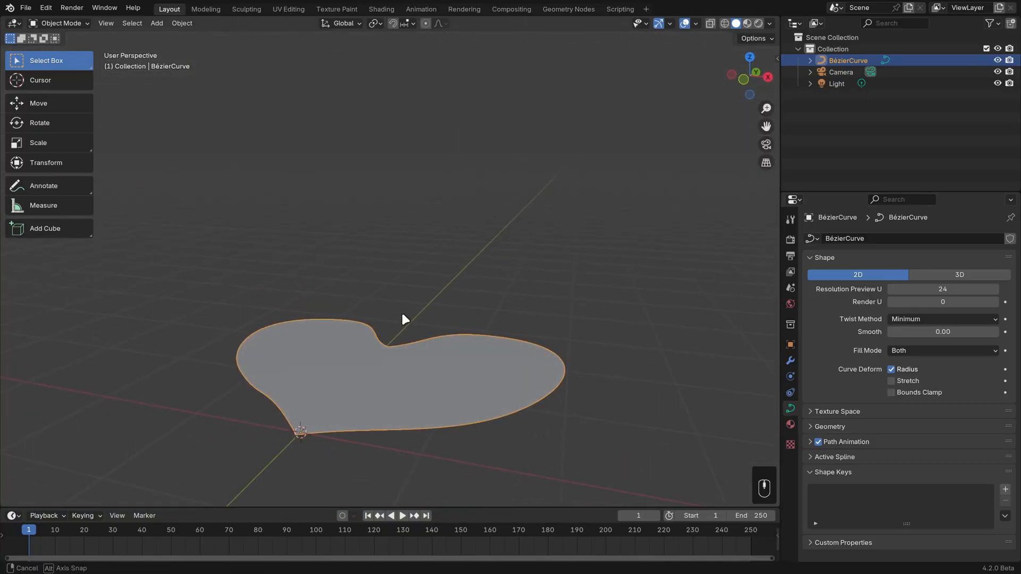
pyautogui.moveTo(403, 320); pyautogui.dragTo(545, 257, button='middle')
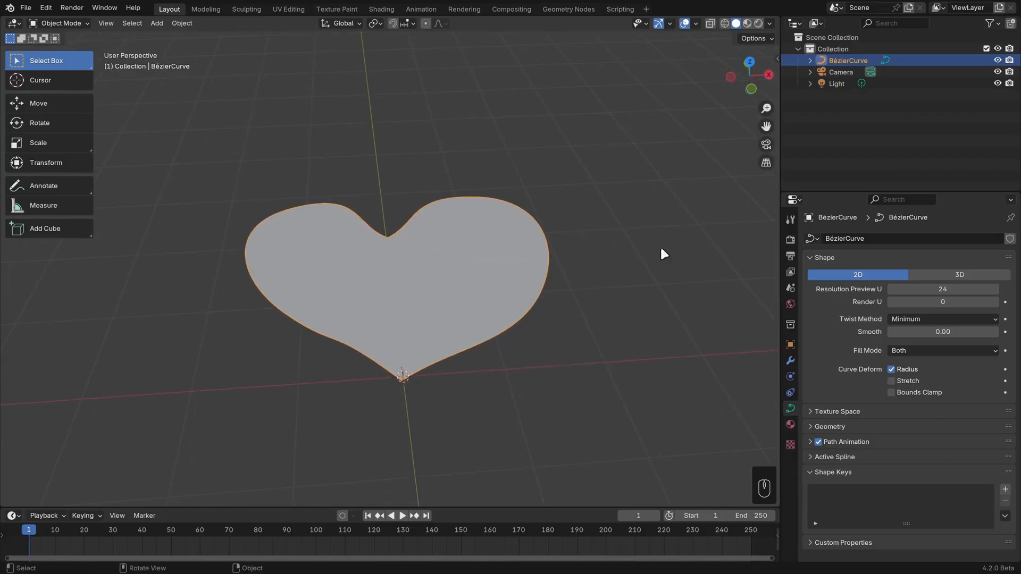
# Return the curve to 3D and set its geometry Extrude to 0.415 m to form an upright heart-shaped ribbon.
pyautogui.click(936, 276)
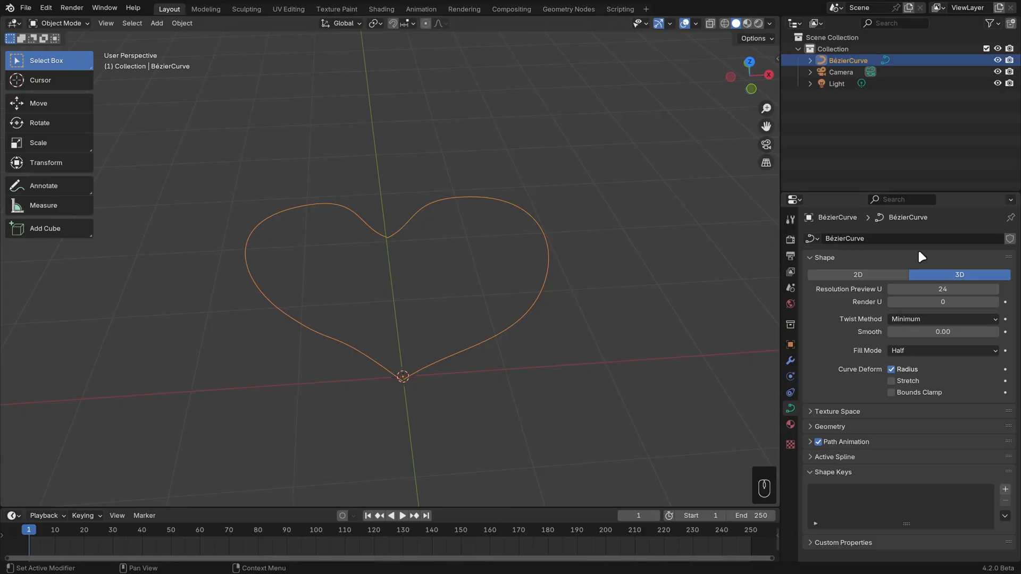
pyautogui.click(843, 422)
pyautogui.scroll(-3, 843, 422)
pyautogui.scroll(-2, 838, 341)
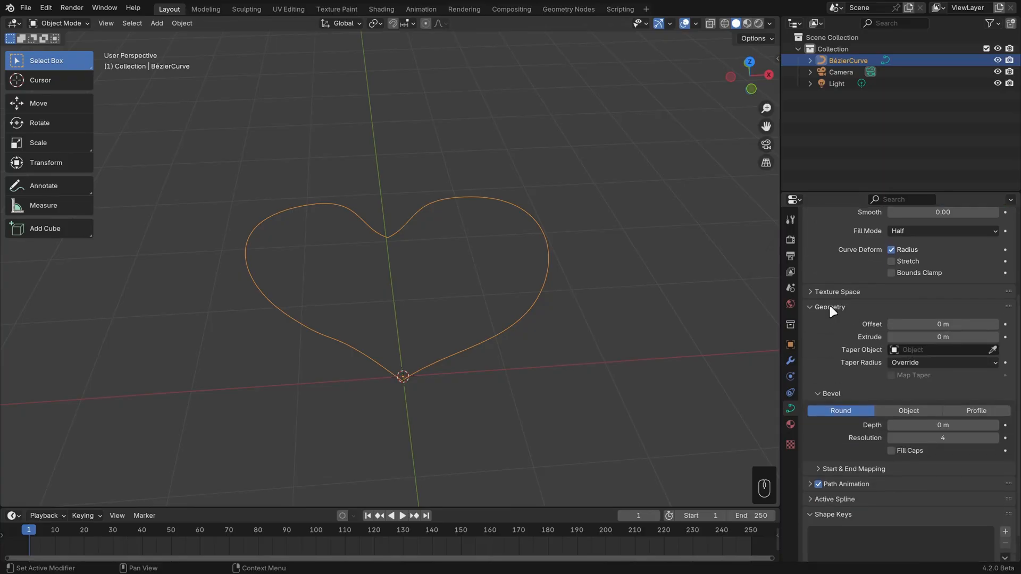
pyautogui.scroll(1, 607, 333)
pyautogui.moveTo(934, 337); pyautogui.dragTo(978, 337)
pyautogui.moveTo(740, 353); pyautogui.dragTo(638, 335, button='middle')
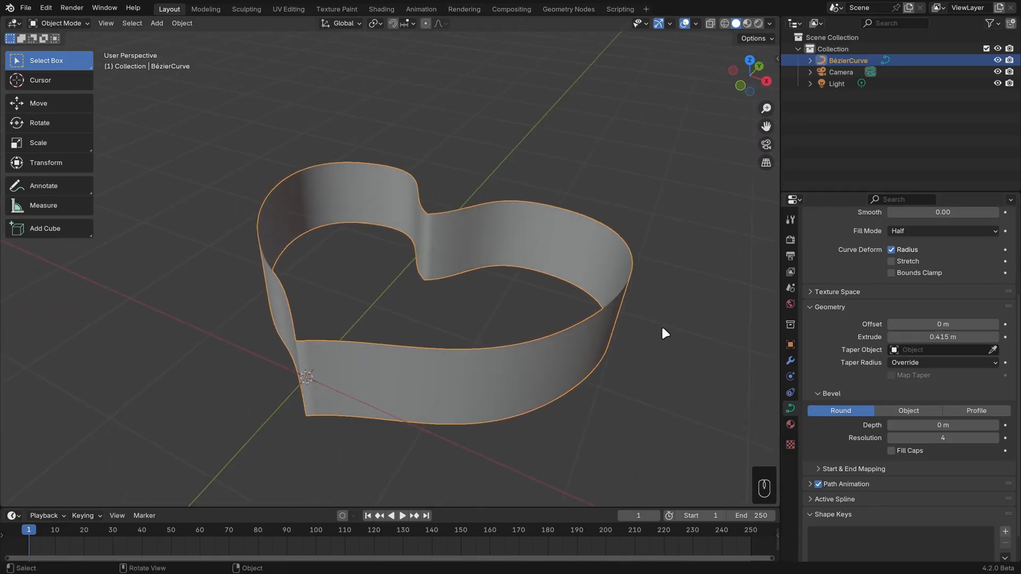
# Enter Edit Mode on the extruded heart curve, check a control point on the right side, and select all control points.
pyautogui.press('Tab')
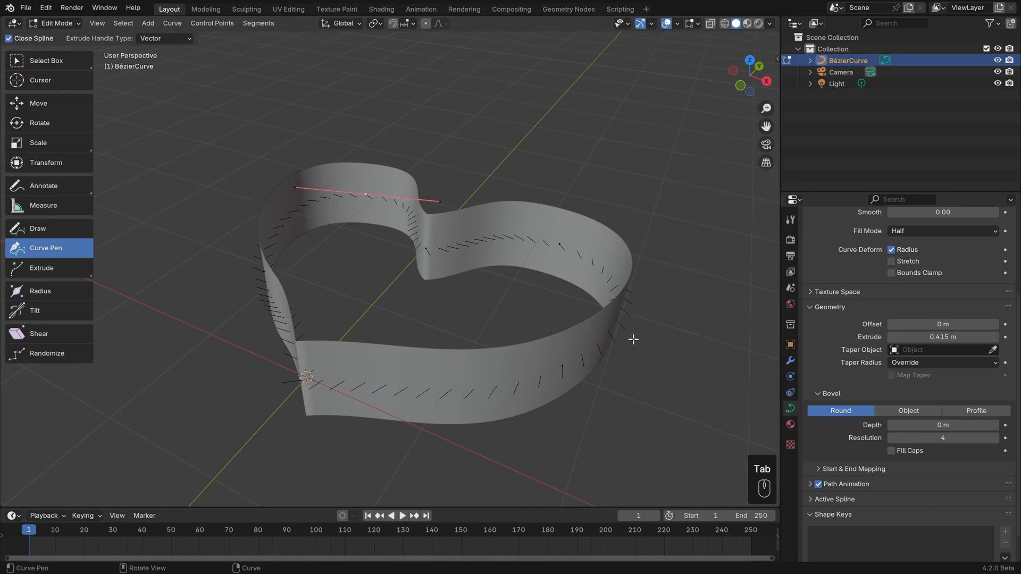
pyautogui.moveTo(622, 334); pyautogui.dragTo(660, 342, button='middle')
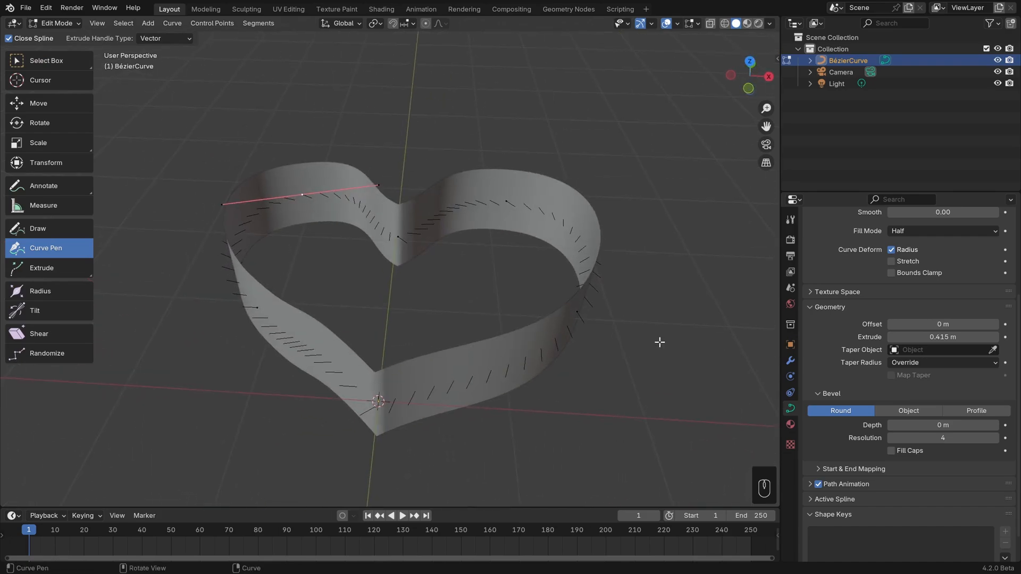
pyautogui.click(574, 311)
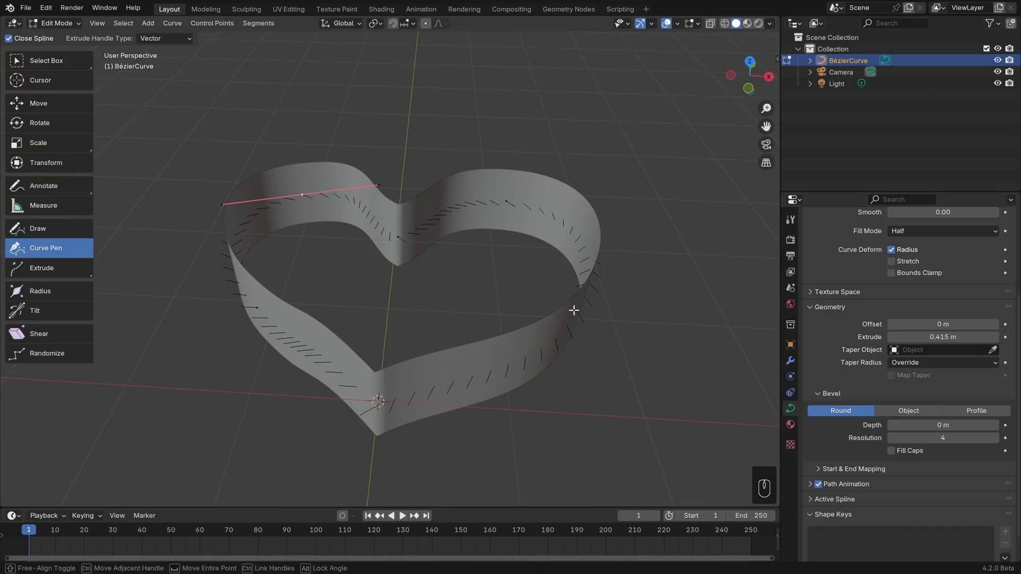
pyautogui.moveTo(574, 311); pyautogui.dragTo(519, 286, button='middle')
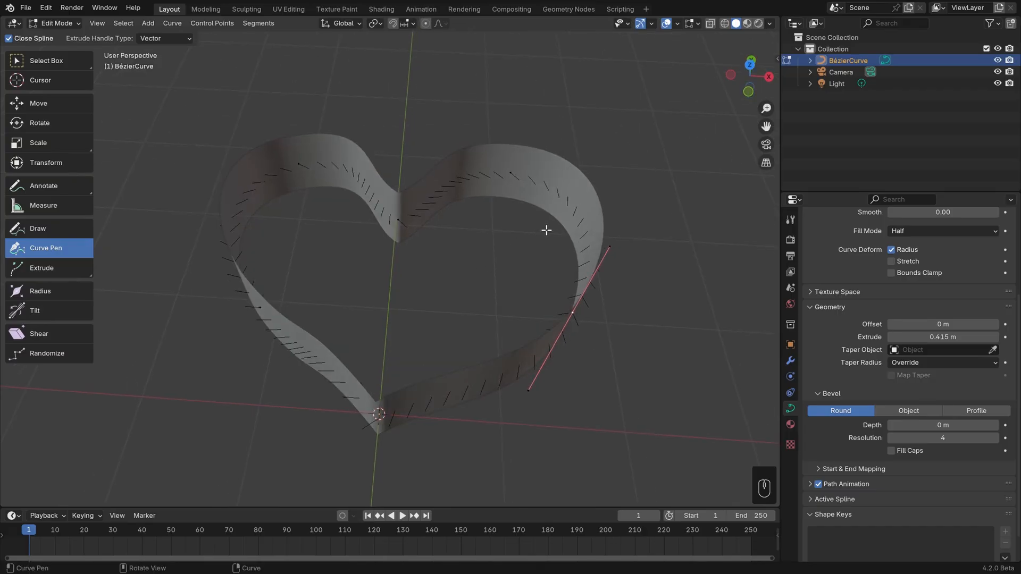
pyautogui.press('a')
pyautogui.moveTo(464, 250)
pyautogui.mouseDown(button='middle')
pyautogui.moveTo(442, 251)
pyautogui.moveTo(462, 242)
pyautogui.mouseUp(button='middle')
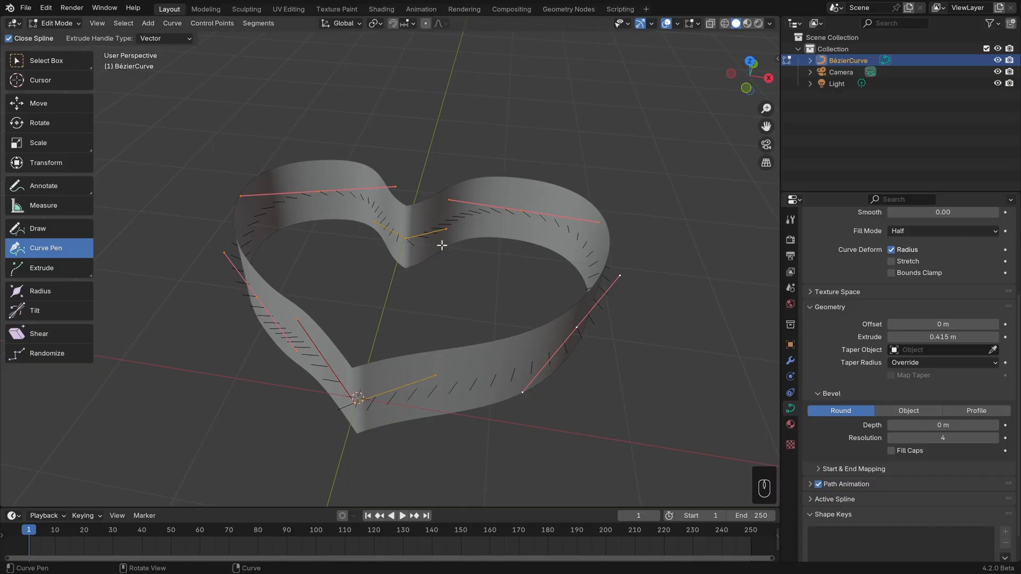
# Try tilting all control points with the Tilt tool, and undo the tilt.
pyautogui.click(62, 314)
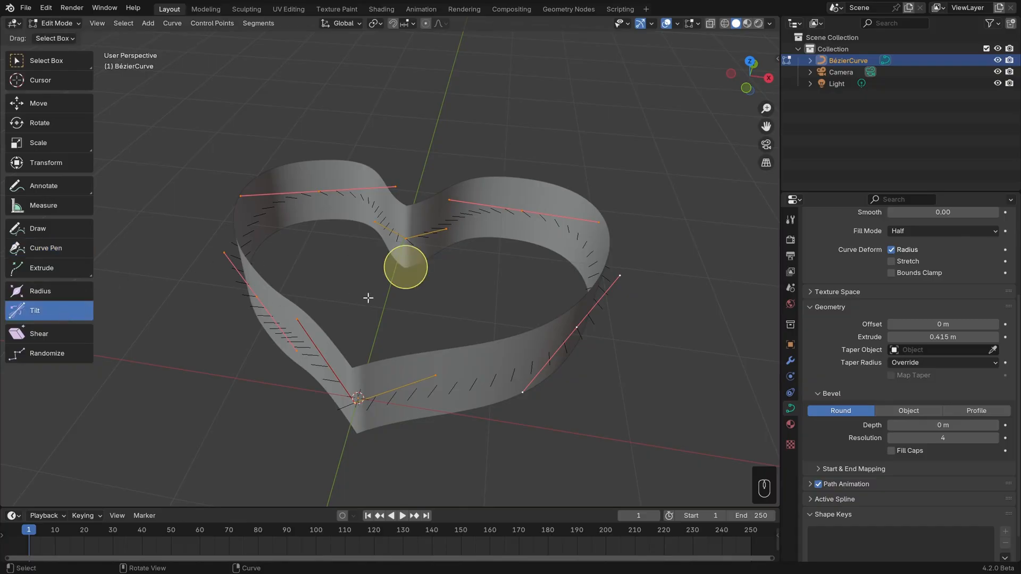
pyautogui.moveTo(410, 272); pyautogui.dragTo(447, 277)
pyautogui.hotkey('ctrl', 'z')
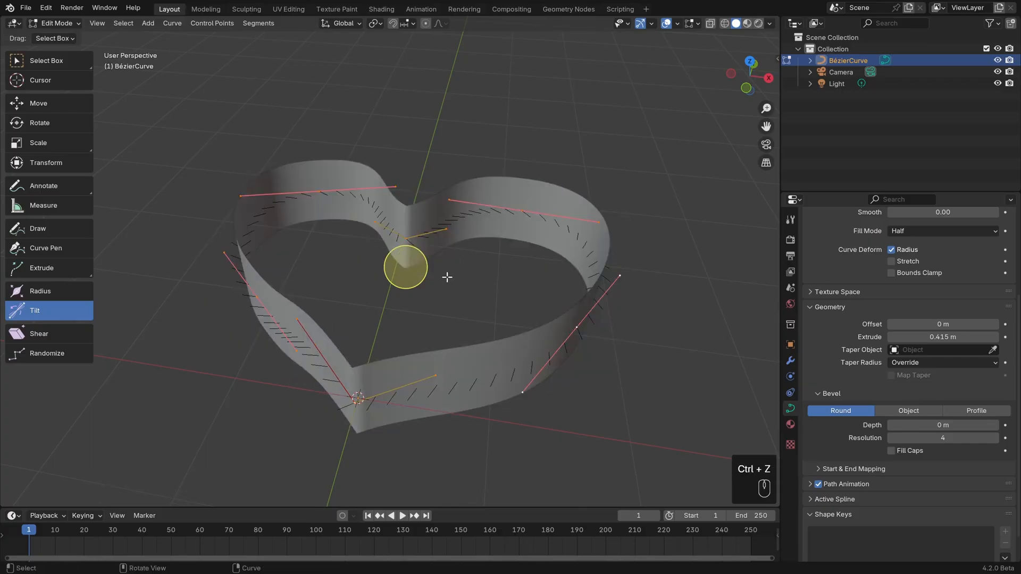
# Apply the Tilt command to all control points until the extruded ribbon lies roughly flat.
pyautogui.click(212, 23)
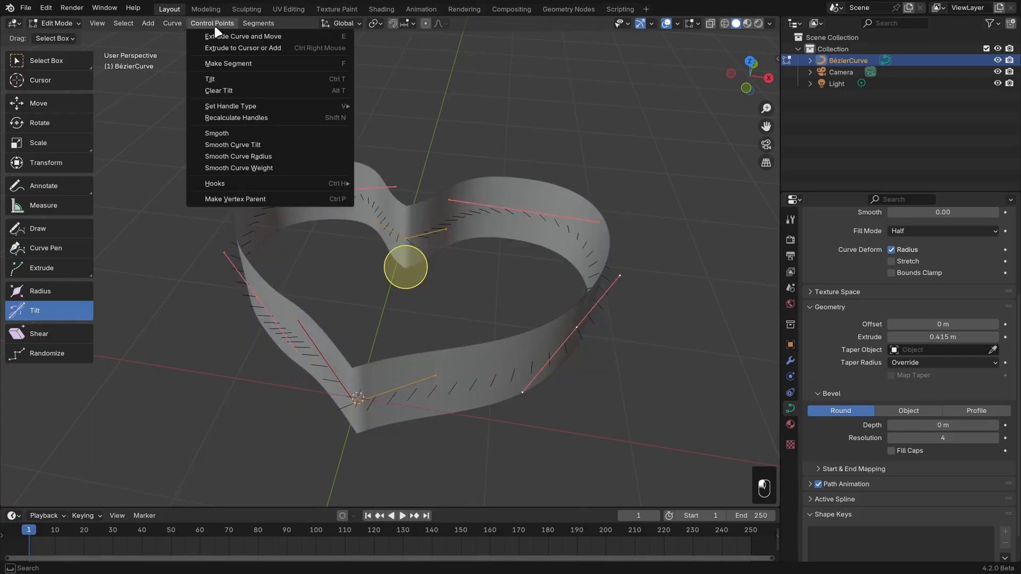
pyautogui.click(228, 78)
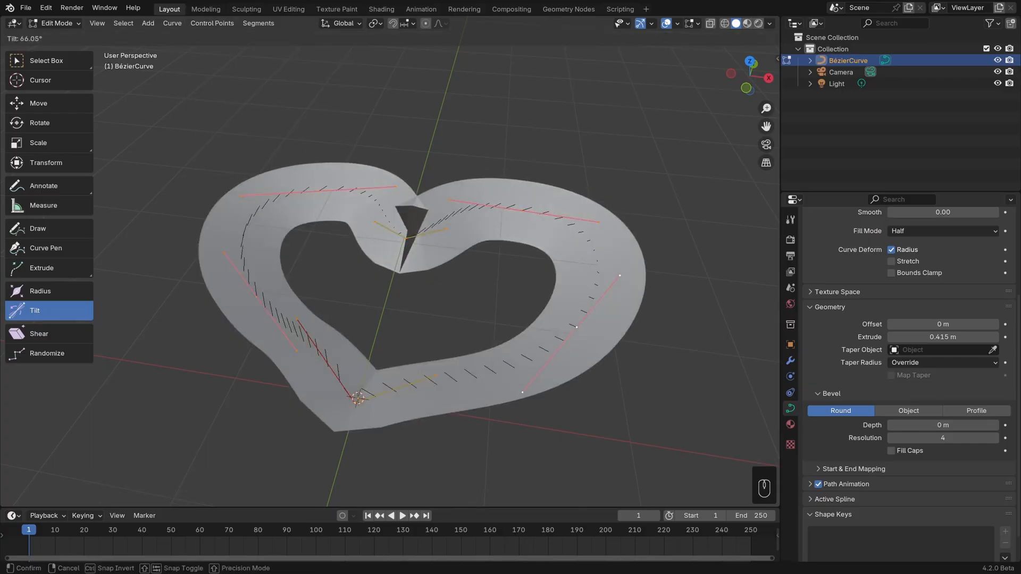
pyautogui.click(561, 110)
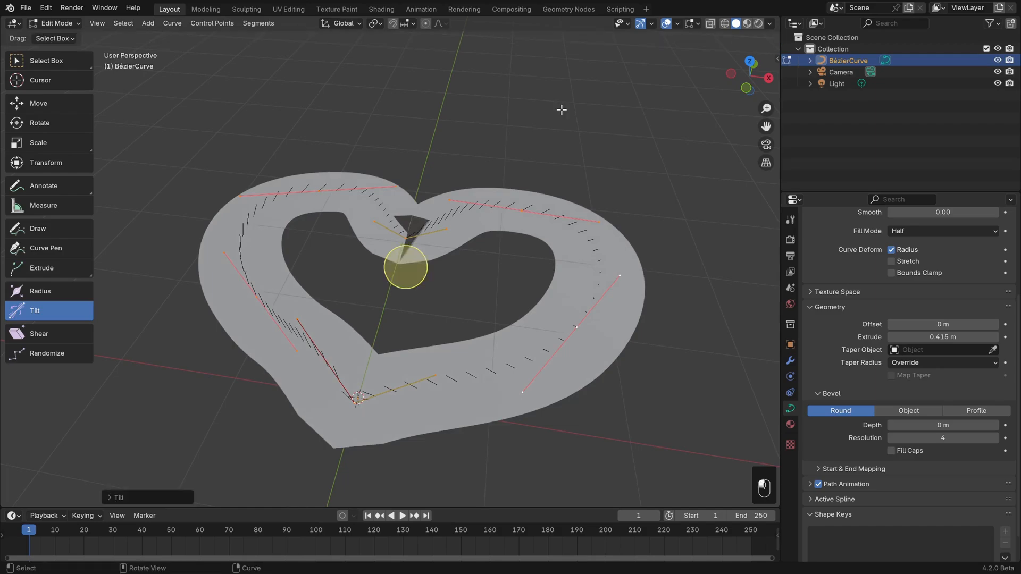
pyautogui.moveTo(465, 164); pyautogui.dragTo(473, 177, button='middle')
# Select the control point in the heart's upper cleft and shrink its radius so the ribbon narrows strongly there.
pyautogui.click(65, 66)
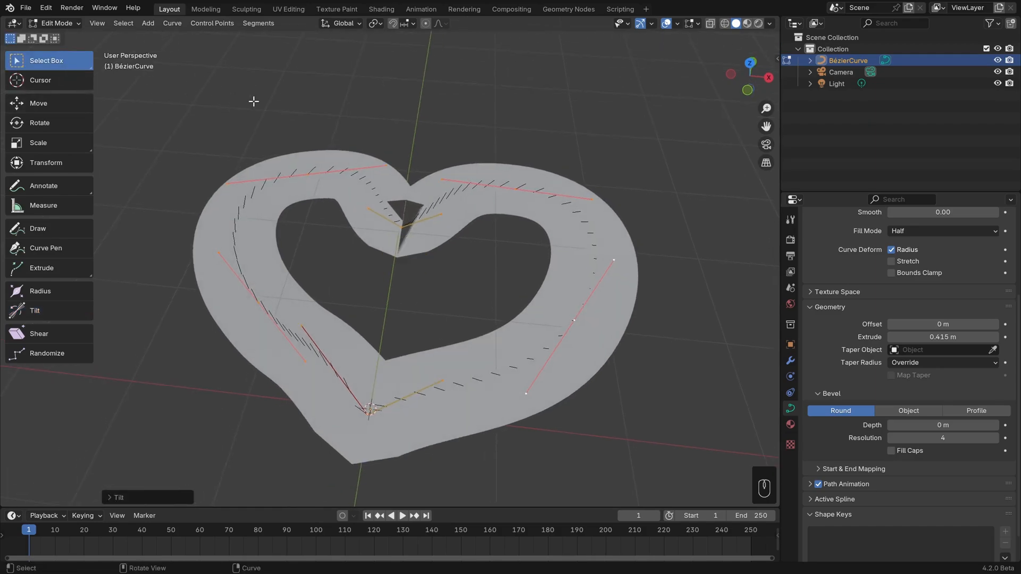
pyautogui.click(404, 234)
pyautogui.click(38, 292)
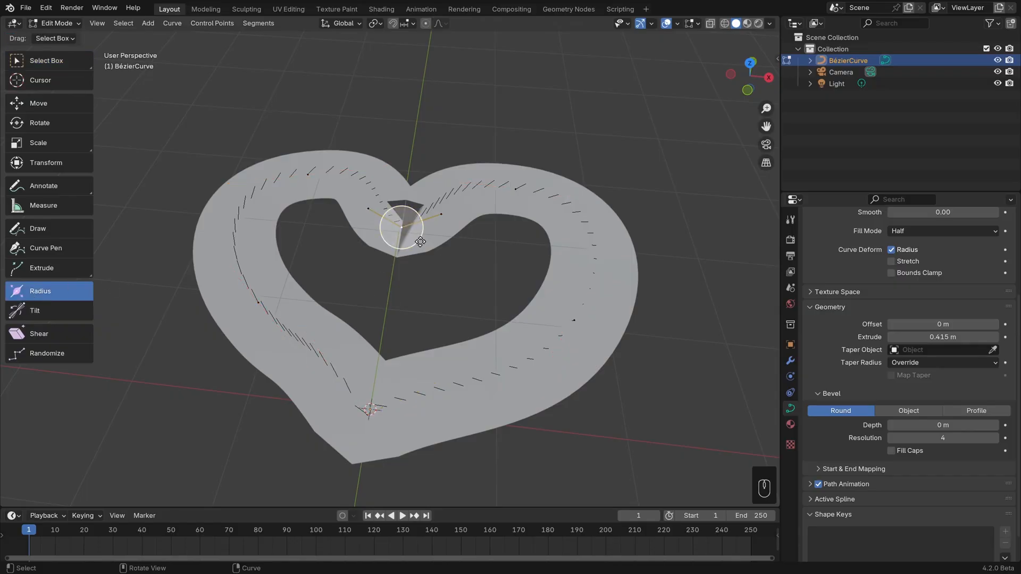
pyautogui.moveTo(417, 239)
pyautogui.mouseDown()
pyautogui.moveTo(432, 243)
pyautogui.moveTo(410, 233)
pyautogui.mouseUp()
pyautogui.hotkey('alt', 's')
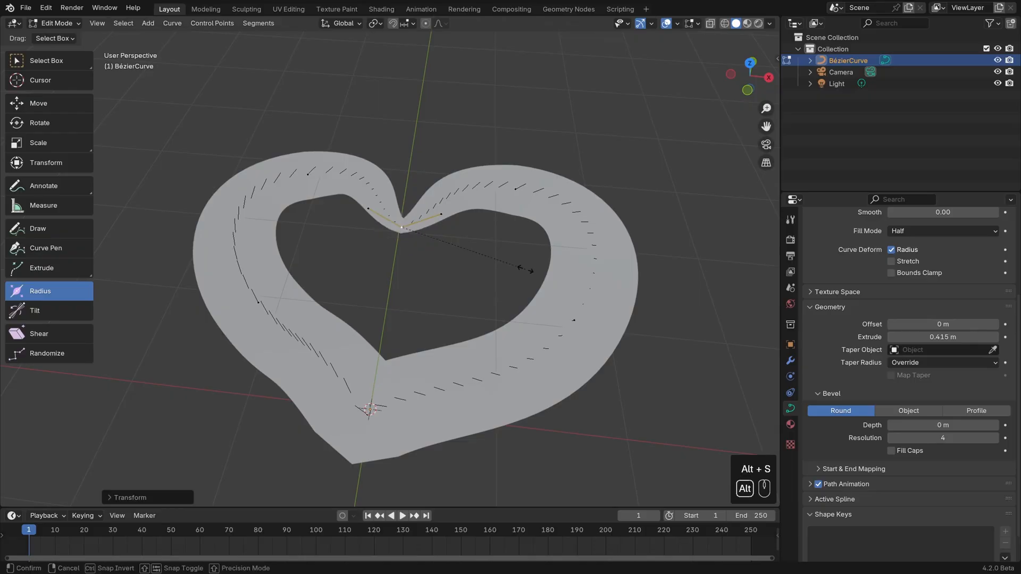
pyautogui.click(460, 254)
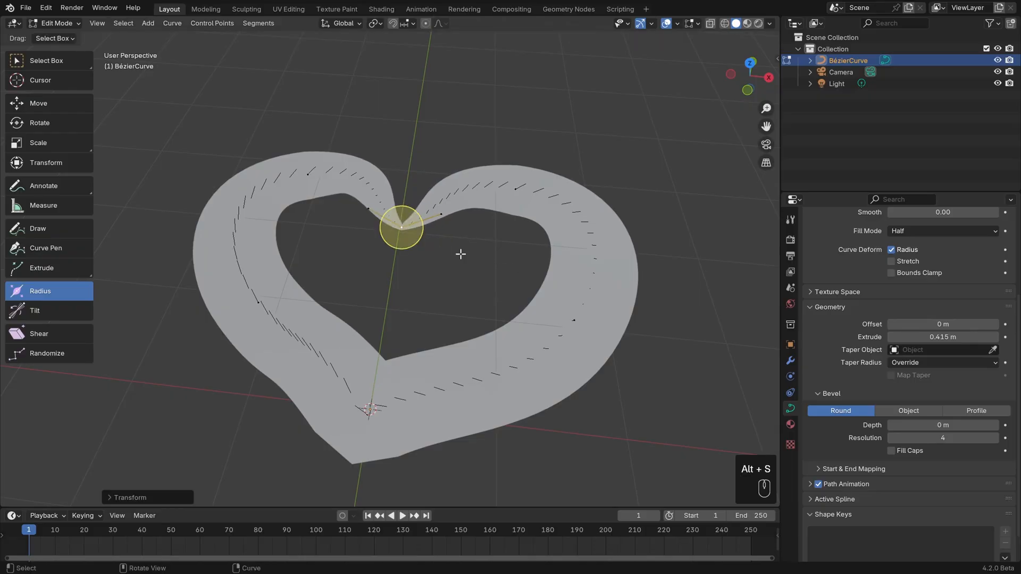
# Select the top control points of both lobes, shrink their radius moderately, and go back to the Select Box tool.
pyautogui.click(519, 195)
pyautogui.keyDown('shift'); pyautogui.click(307, 171); pyautogui.keyUp('shift')
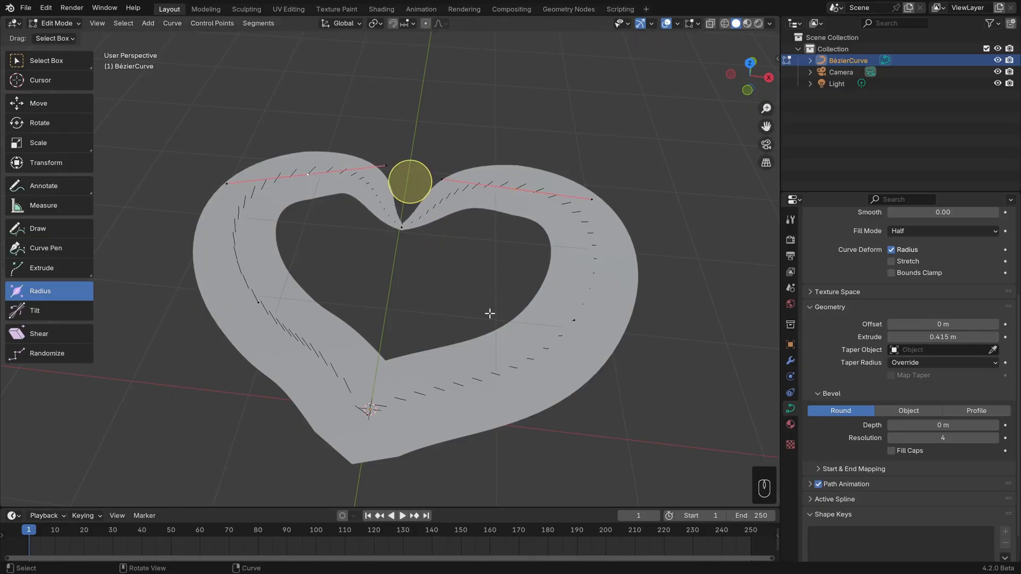
pyautogui.hotkey('alt', 's')
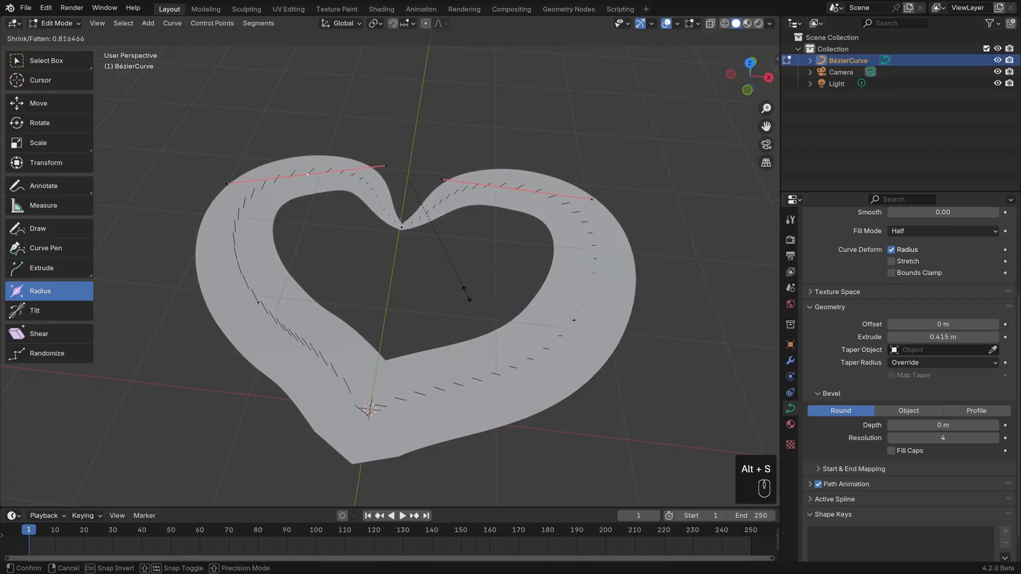
pyautogui.click(449, 274)
pyautogui.hotkey('ctrl', 't')
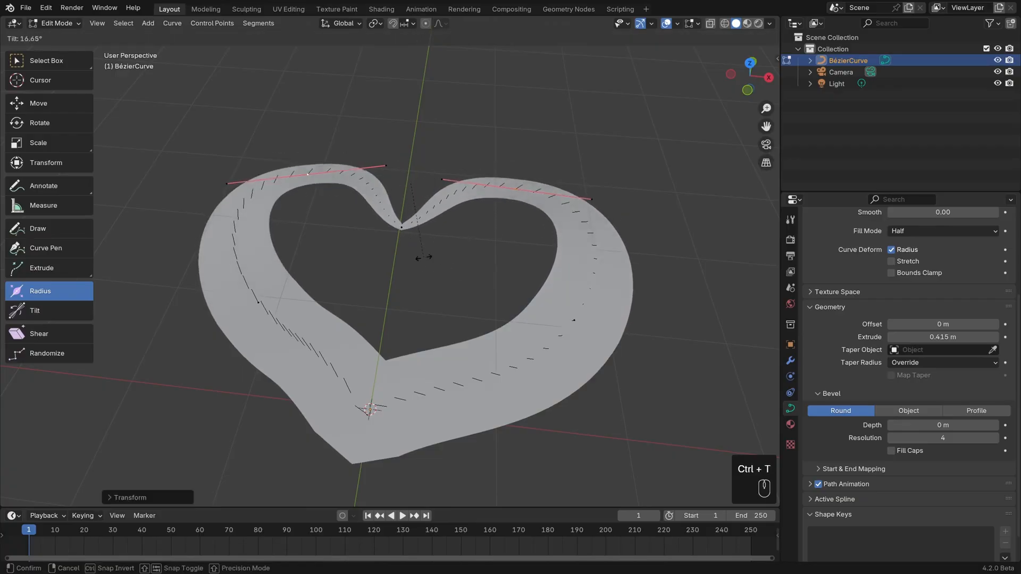
pyautogui.press('Escape')
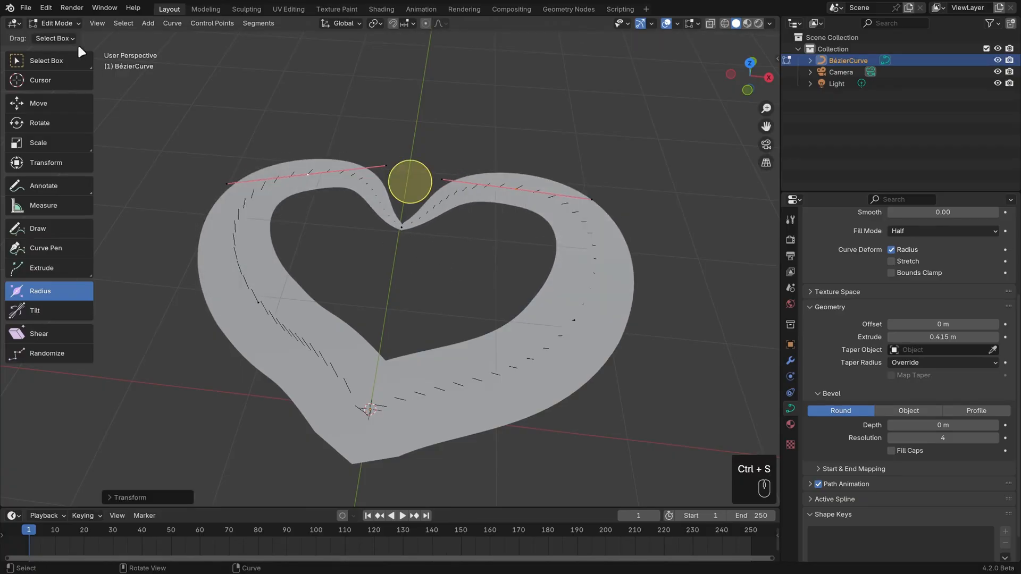
pyautogui.click(76, 60)
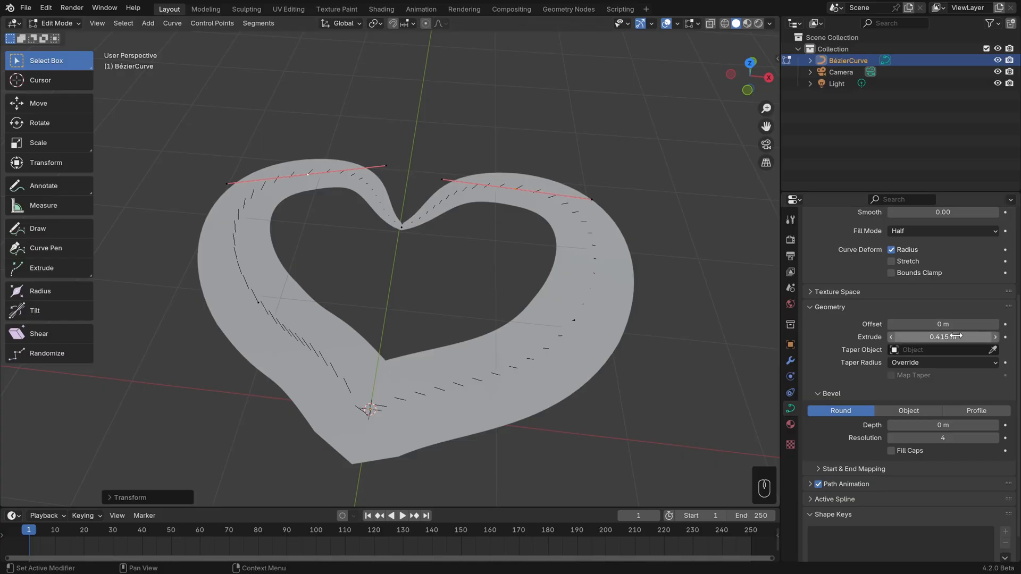
# Set the curve's Extrude to 0 m and its round bevel Depth to 0.217 m to make a tube.
pyautogui.moveTo(955, 336); pyautogui.dragTo(939, 336)
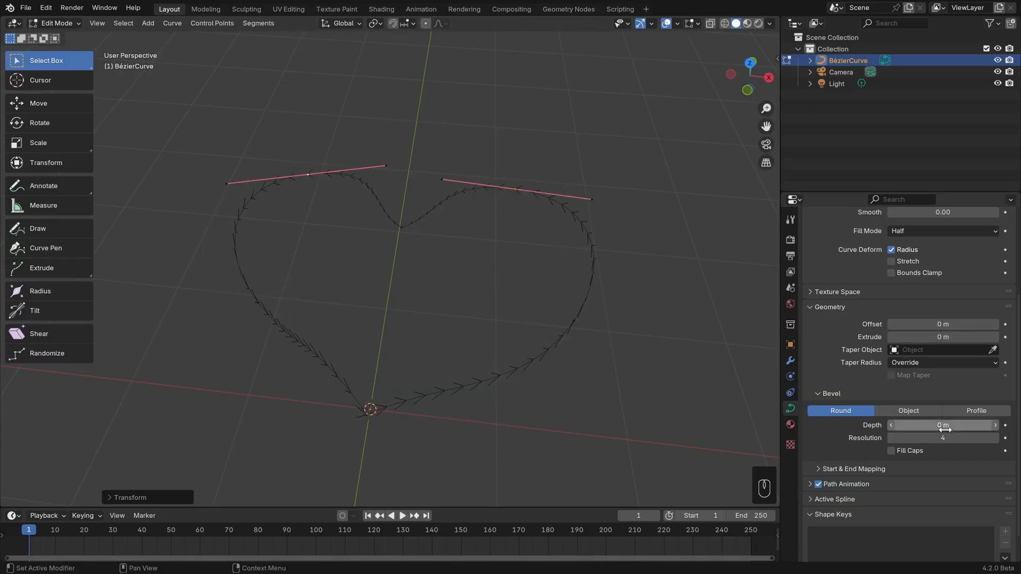
pyautogui.moveTo(937, 425); pyautogui.dragTo(969, 425)
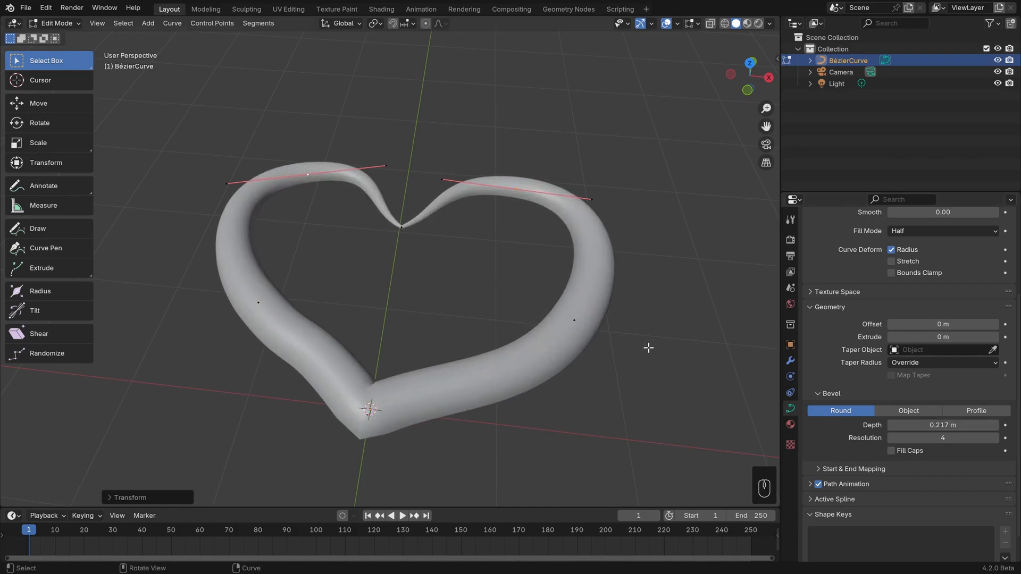
pyautogui.moveTo(638, 351); pyautogui.dragTo(640, 297, button='middle')
# Set the beveled curve's Fill Mode to Full and view the closed heart tube from above.
pyautogui.scroll(5, 840, 287)
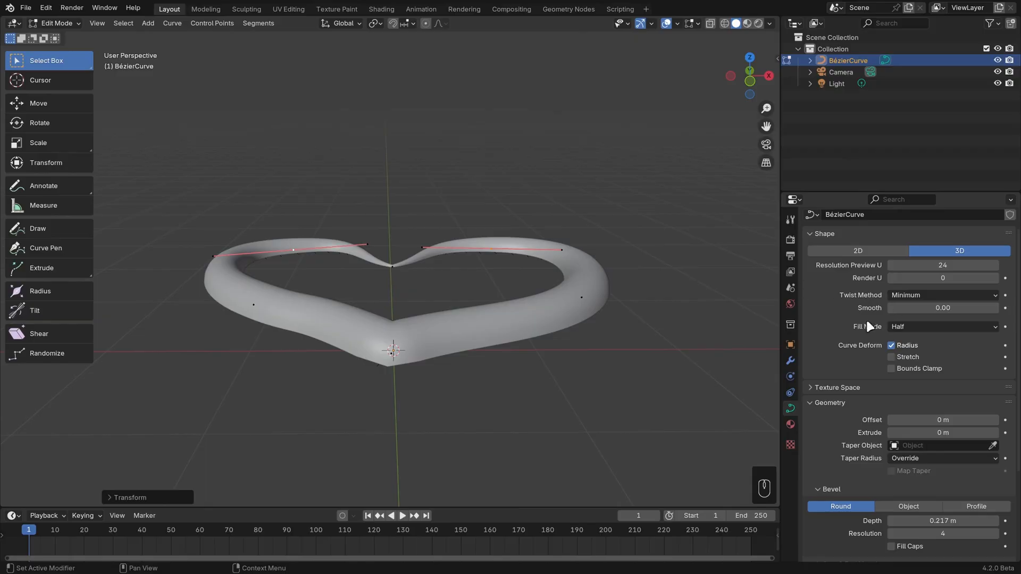
pyautogui.click(926, 328)
pyautogui.click(927, 337)
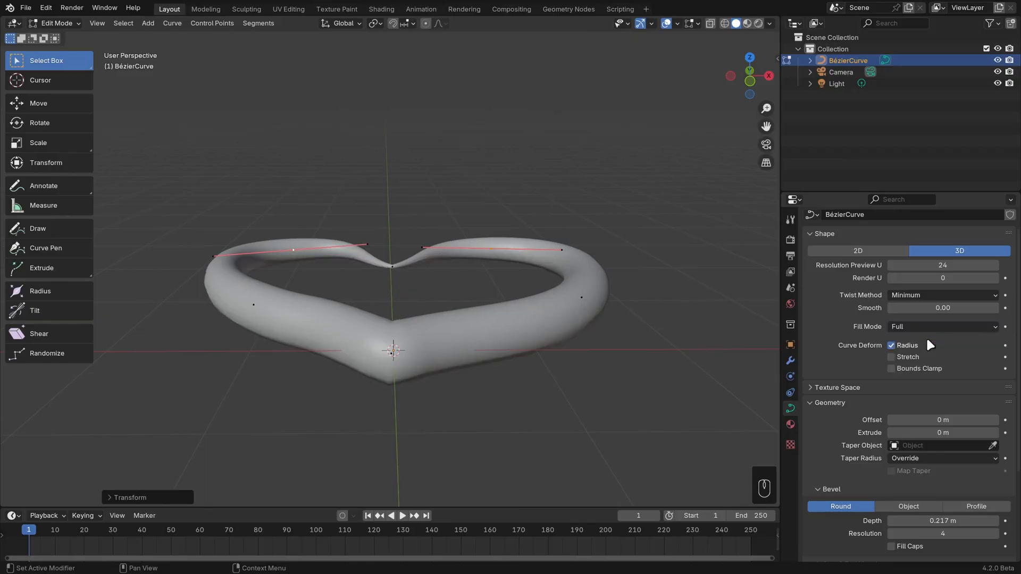
pyautogui.moveTo(585, 319)
pyautogui.mouseDown(button='middle')
pyautogui.moveTo(555, 311)
pyautogui.moveTo(544, 266)
pyautogui.moveTo(538, 326)
pyautogui.moveTo(574, 370)
pyautogui.moveTo(598, 327)
pyautogui.mouseUp(button='middle')
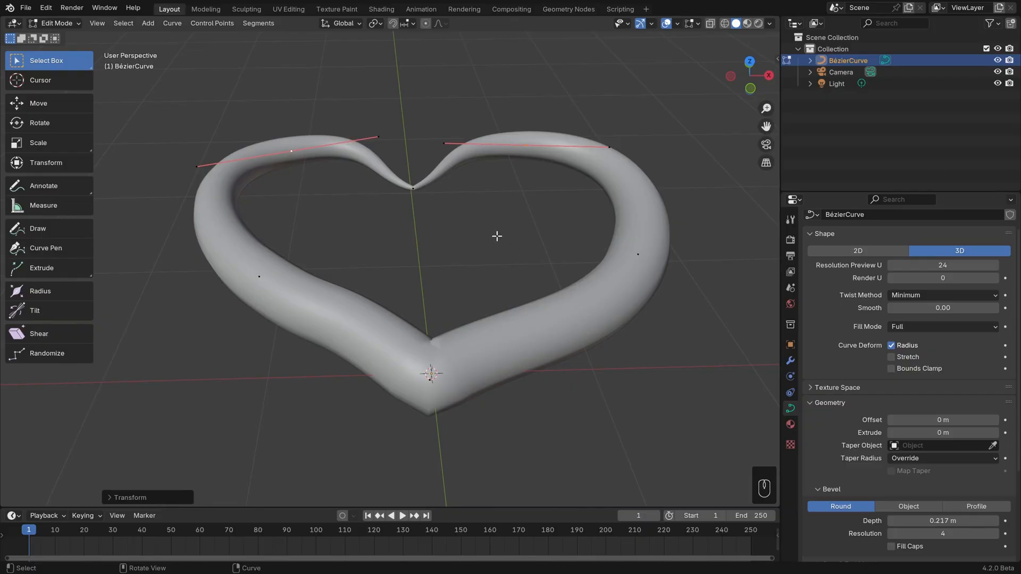
# Select the cleft control point, open the curve with Toggle Cyclic, and enable Fill Caps on the bevel.
pyautogui.click(416, 190)
pyautogui.hotkey('alt', 'c')
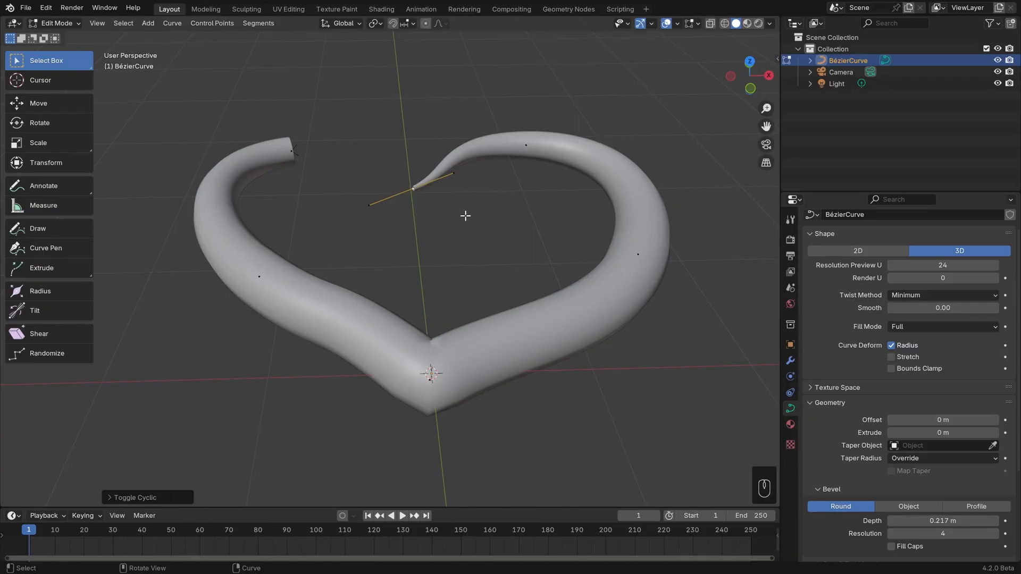
pyautogui.moveTo(464, 216); pyautogui.dragTo(481, 231, button='middle')
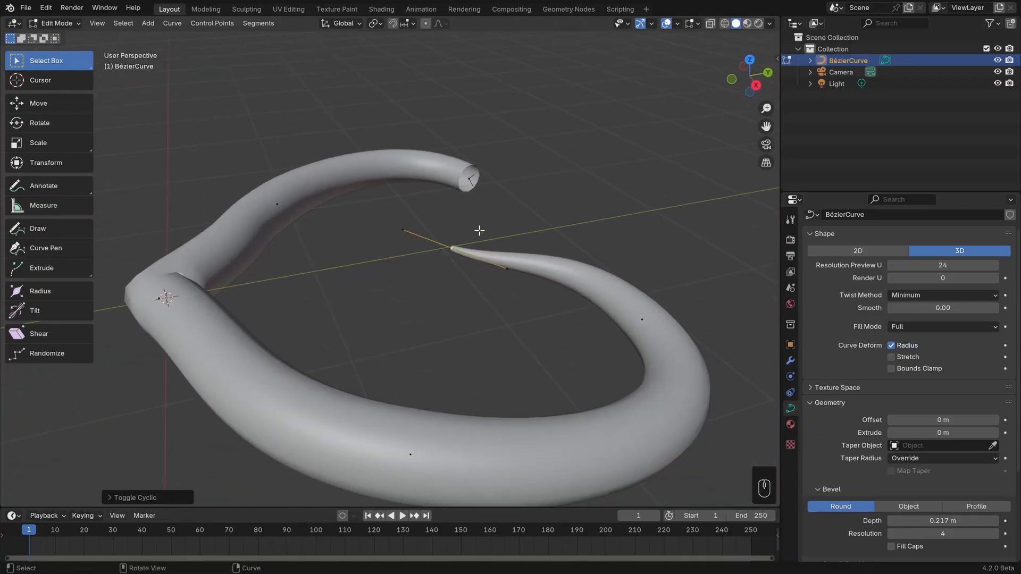
pyautogui.click(892, 547)
# Switch the heart curve's bevel mode to Object and finally to Profile.
pyautogui.scroll(-1, 864, 526)
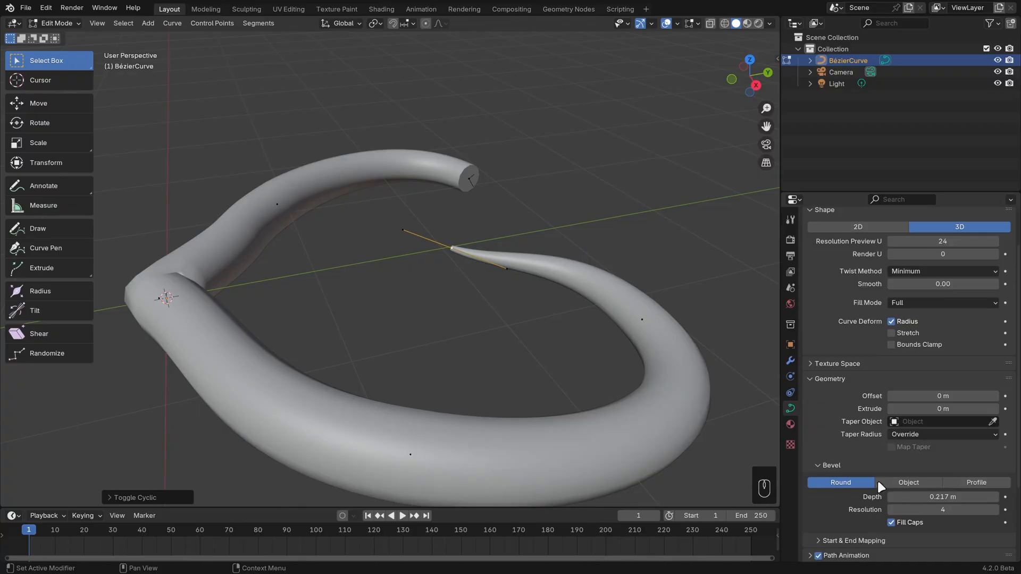
pyautogui.click(908, 485)
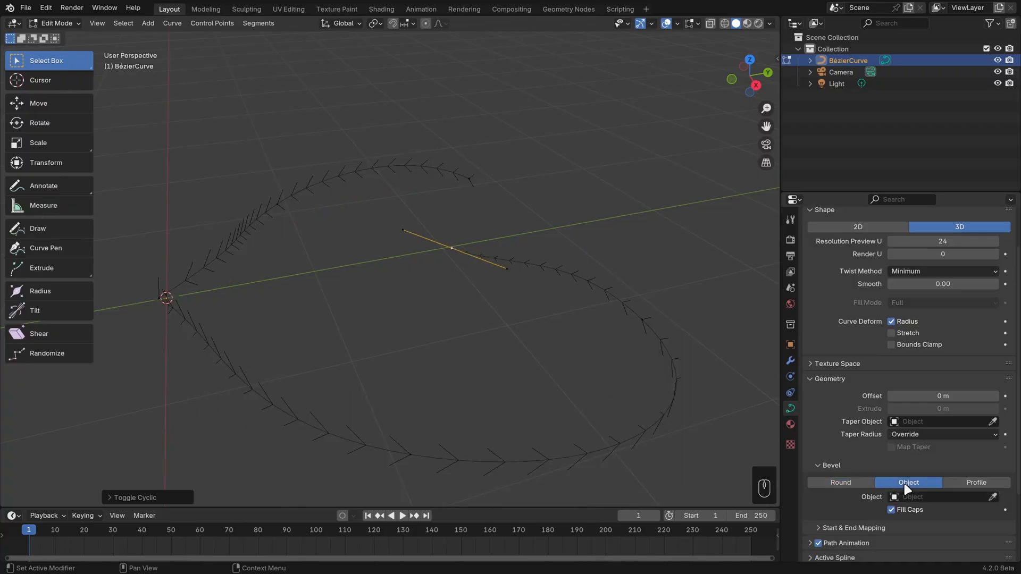
pyautogui.click(990, 482)
pyautogui.scroll(-8, 885, 429)
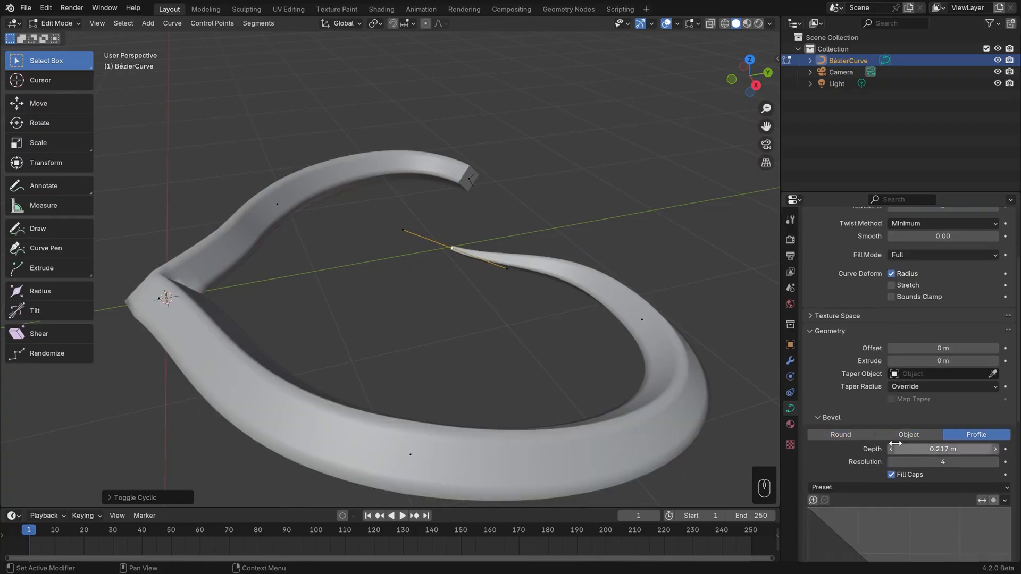
# Reshape the bevel profile into a wavy contour by adding and moving points on its profile graph.
pyautogui.moveTo(859, 408); pyautogui.dragTo(888, 390)
pyautogui.moveTo(943, 445); pyautogui.dragTo(893, 469)
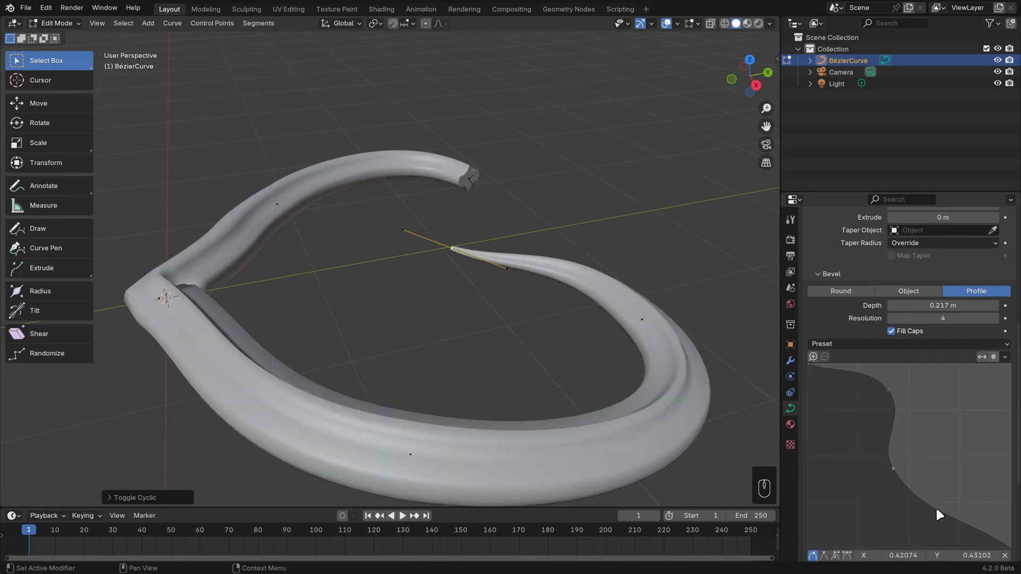
pyautogui.moveTo(936, 506); pyautogui.dragTo(958, 496)
pyautogui.moveTo(898, 470); pyautogui.dragTo(869, 484)
pyautogui.moveTo(488, 266); pyautogui.dragTo(588, 308, button='middle')
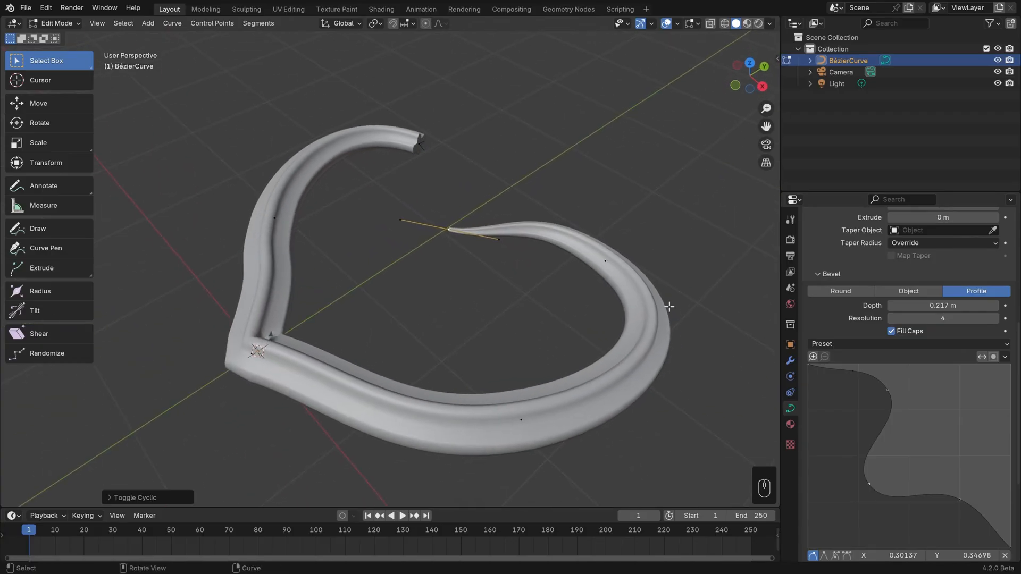
# Delete the heart curve in Object Mode and add a Path curve at the world origin.
pyautogui.press('Tab')
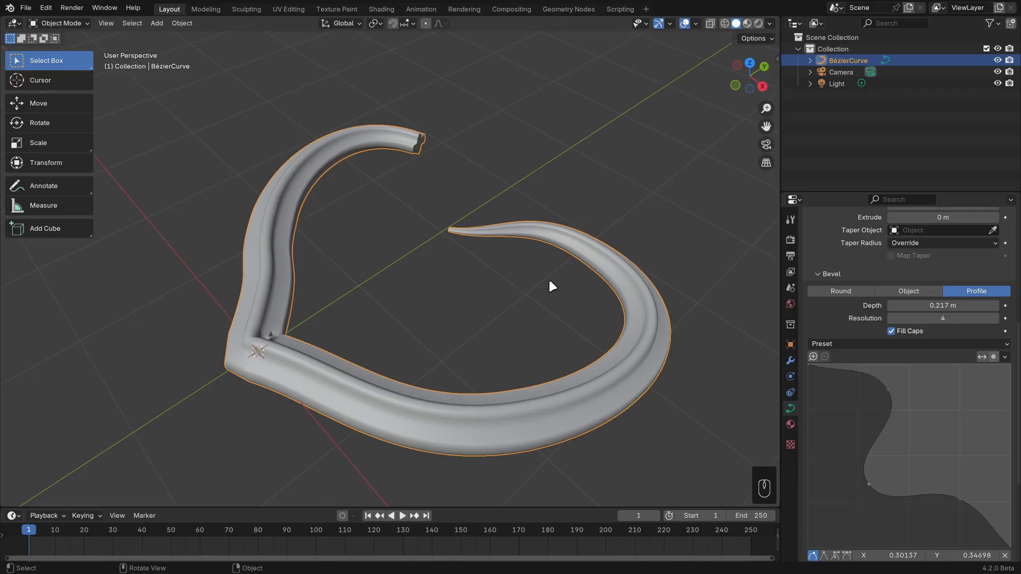
pyautogui.press('Delete')
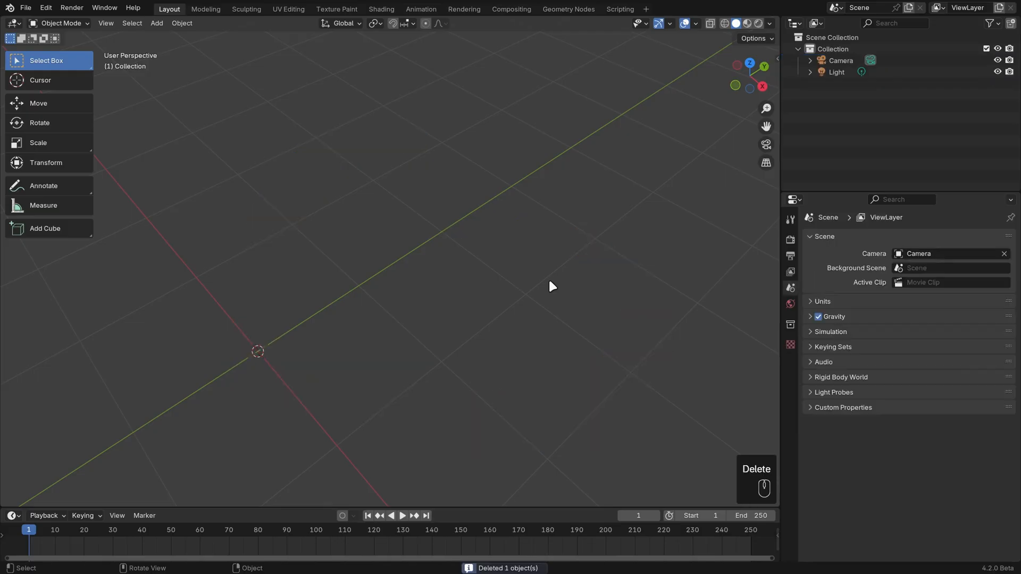
pyautogui.hotkey('shift', 'a')
pyautogui.moveTo(447, 221)
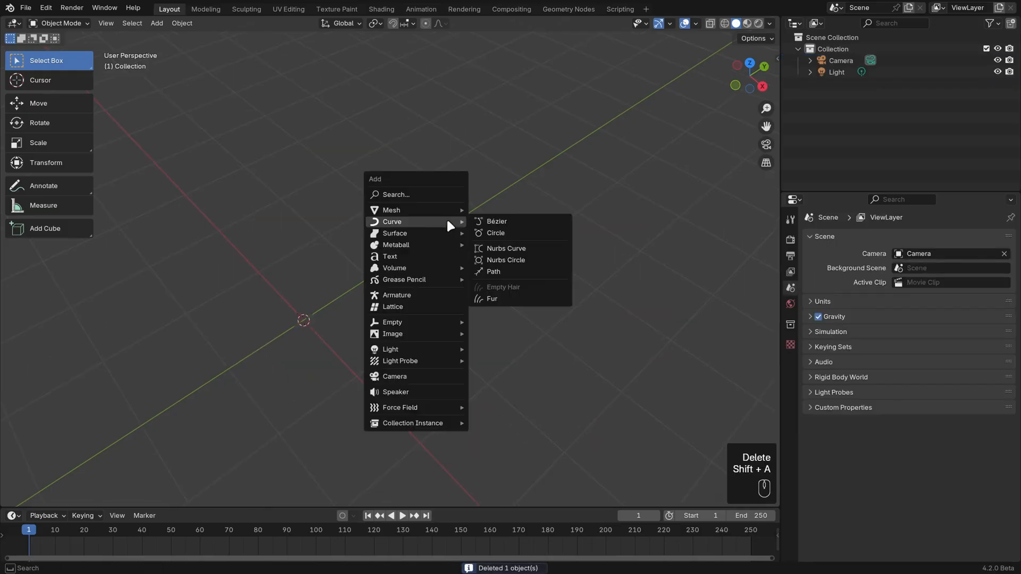
pyautogui.click(501, 269)
pyautogui.moveTo(424, 339); pyautogui.dragTo(321, 365, button='middle')
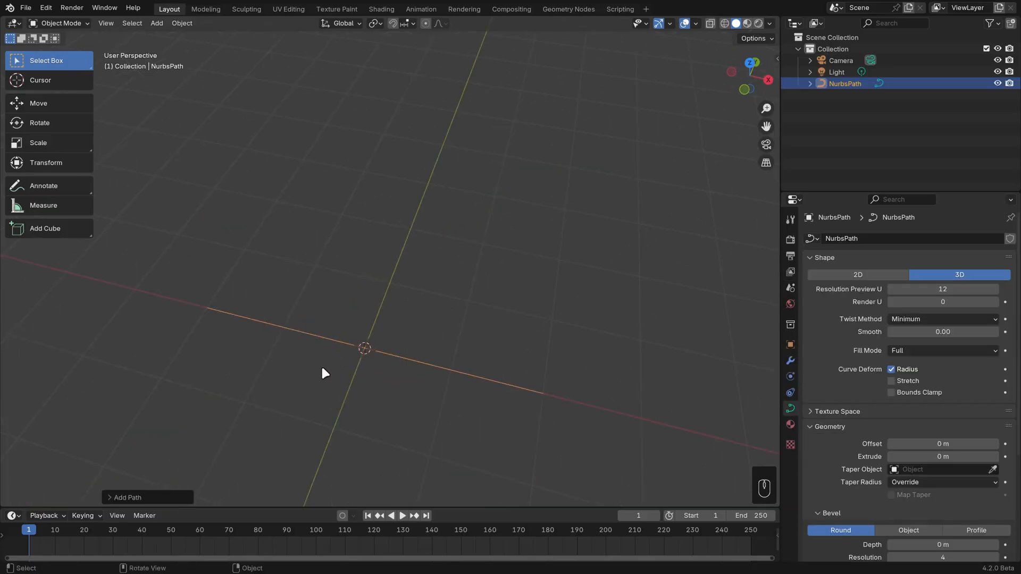
# In Edit Mode, move the path's positive-X end point and its neighbouring control point to opposite sides of the X axis.
pyautogui.press('Tab')
pyautogui.moveTo(551, 394); pyautogui.dragTo(541, 403, button='middle')
pyautogui.click(485, 382)
pyautogui.press('g')
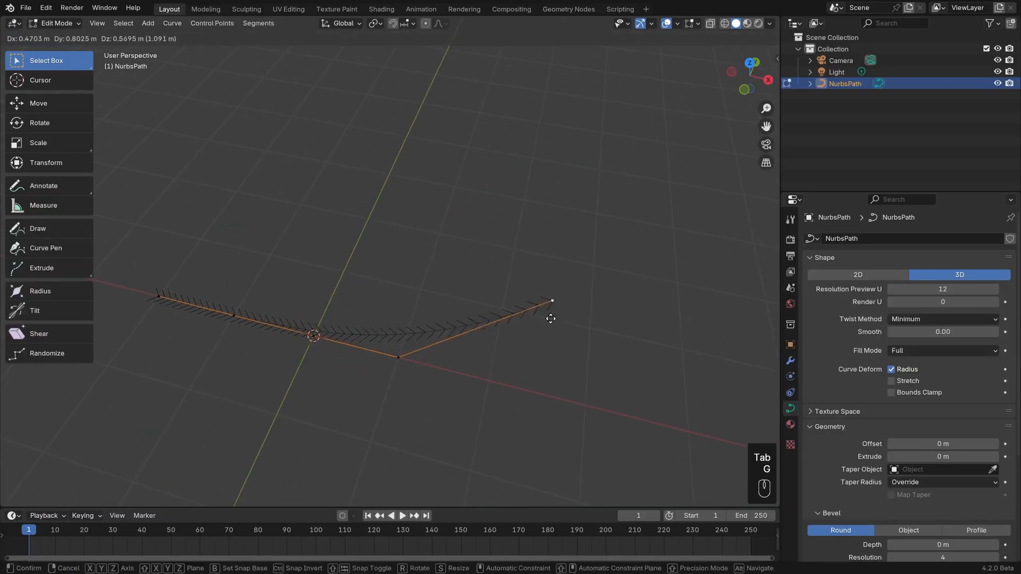
pyautogui.click(569, 279)
pyautogui.click(402, 353)
pyautogui.press('g')
pyautogui.click(460, 463)
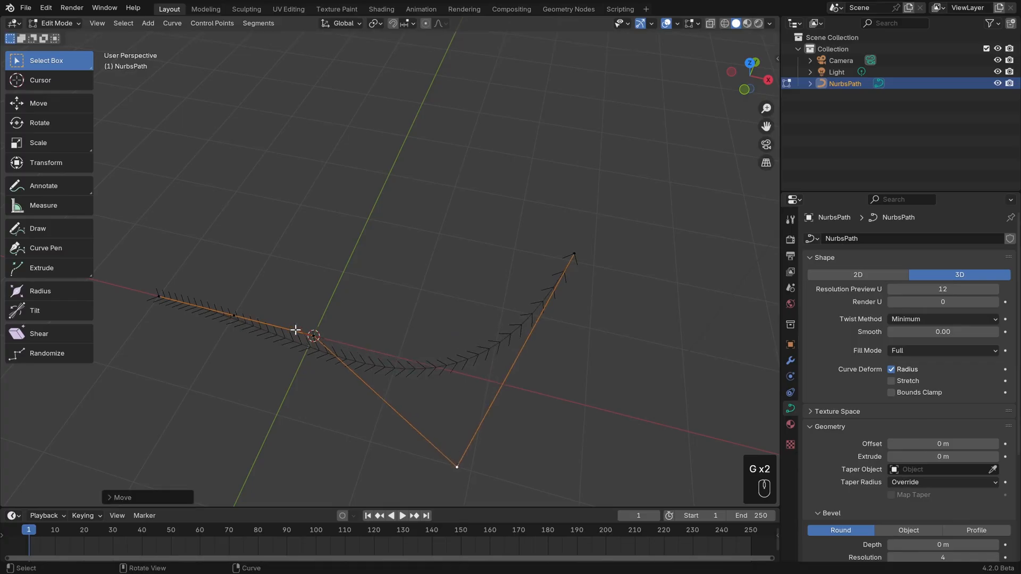
# Move the middle control point and the two on the negative-X side alternately across the axis to complete the zigzag.
pyautogui.click(307, 335)
pyautogui.press('g')
pyautogui.click(316, 186)
pyautogui.click(232, 314)
pyautogui.press('g')
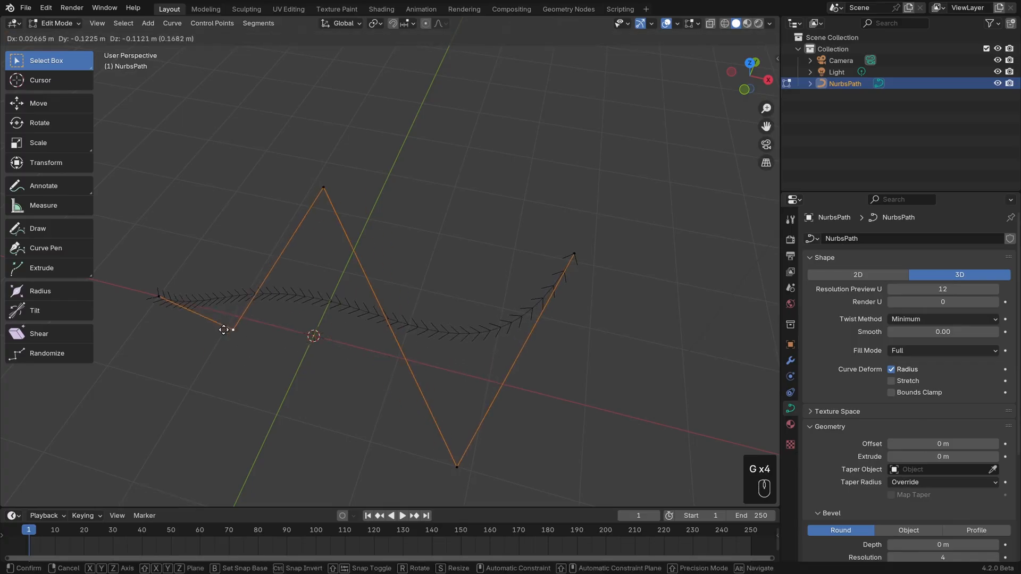
pyautogui.click(170, 435)
pyautogui.click(160, 300)
pyautogui.press('g')
pyautogui.click(117, 193)
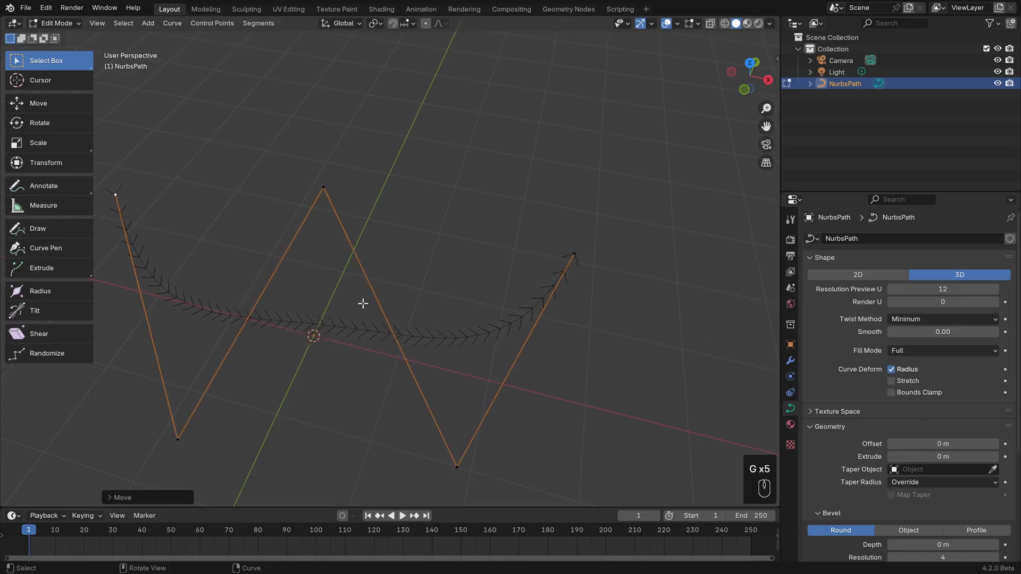
# Reposition the path's middle and two negative-X control points to form one smooth U-shaped arc, and return to Object Mode.
pyautogui.moveTo(455, 318); pyautogui.dragTo(504, 314, button='middle')
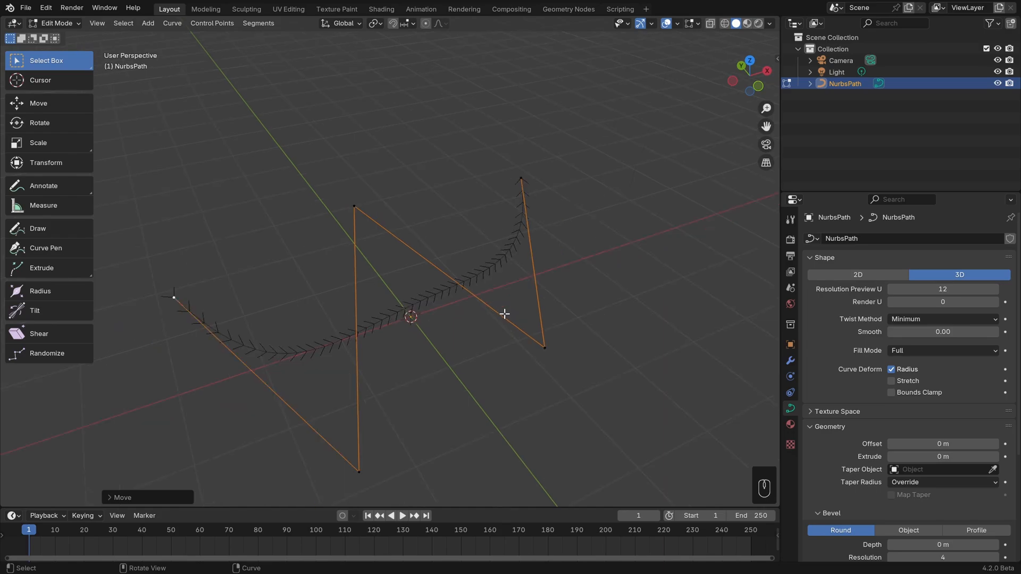
pyautogui.click(358, 474)
pyautogui.press('g')
pyautogui.click(317, 304)
pyautogui.click(354, 206)
pyautogui.press('g')
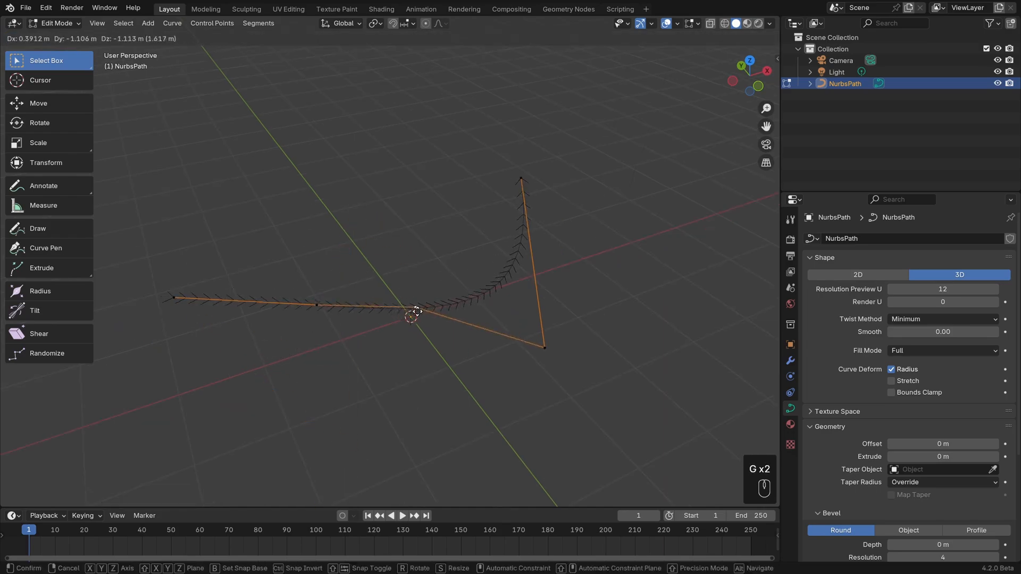
pyautogui.click(426, 355)
pyautogui.click(313, 302)
pyautogui.press('g')
pyautogui.click(316, 379)
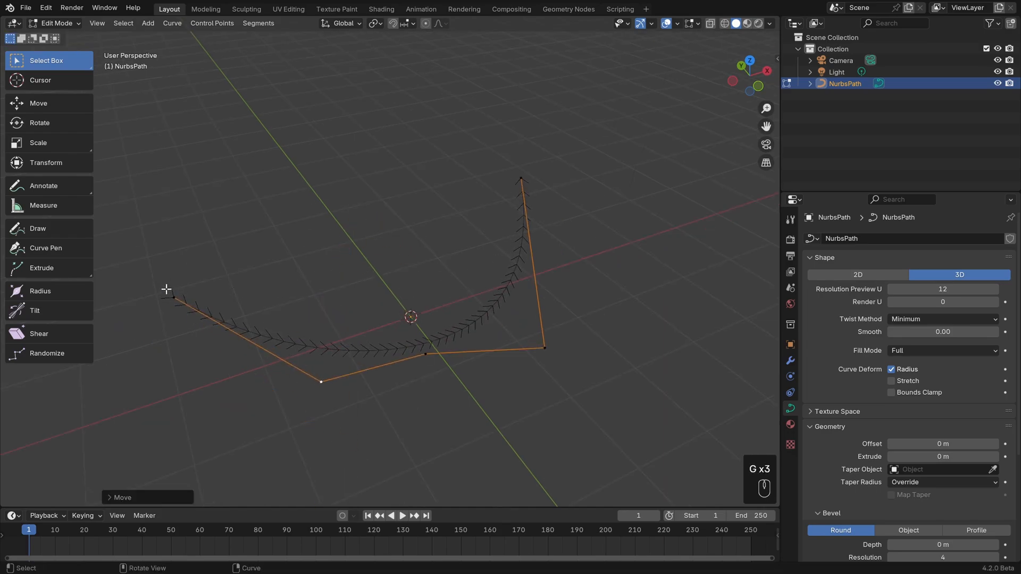
pyautogui.click(167, 295)
pyautogui.press('g')
pyautogui.click(183, 290)
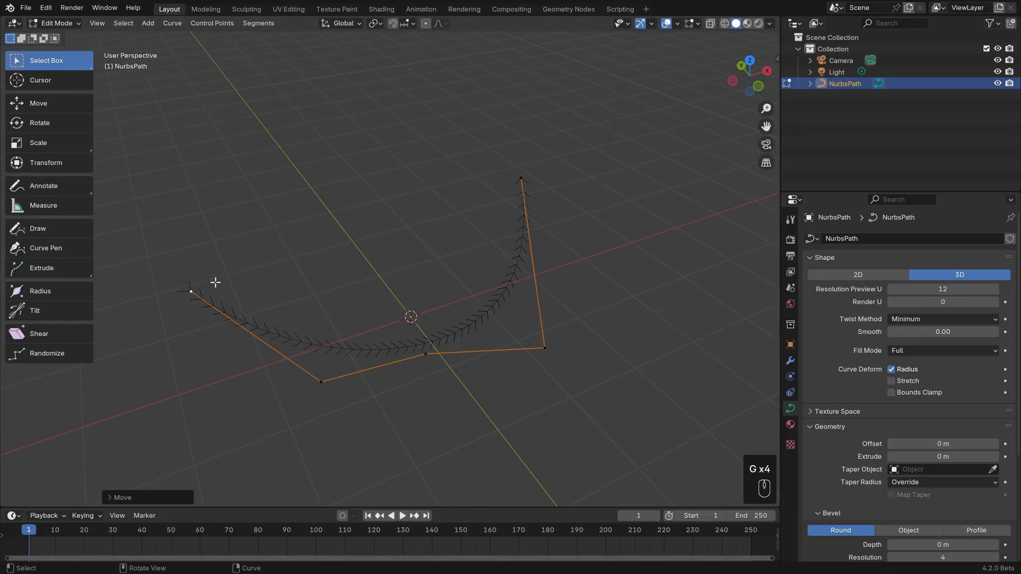
pyautogui.press('Tab')
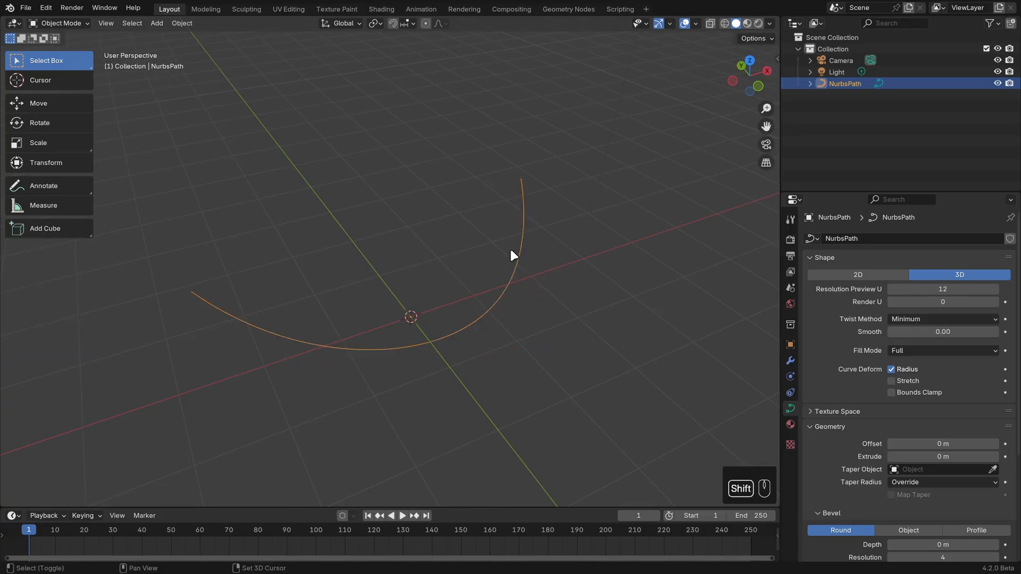
# Add an Ico Sphere mesh at the world origin.
pyautogui.hotkey('shift', 'a')
pyautogui.moveTo(510, 247)
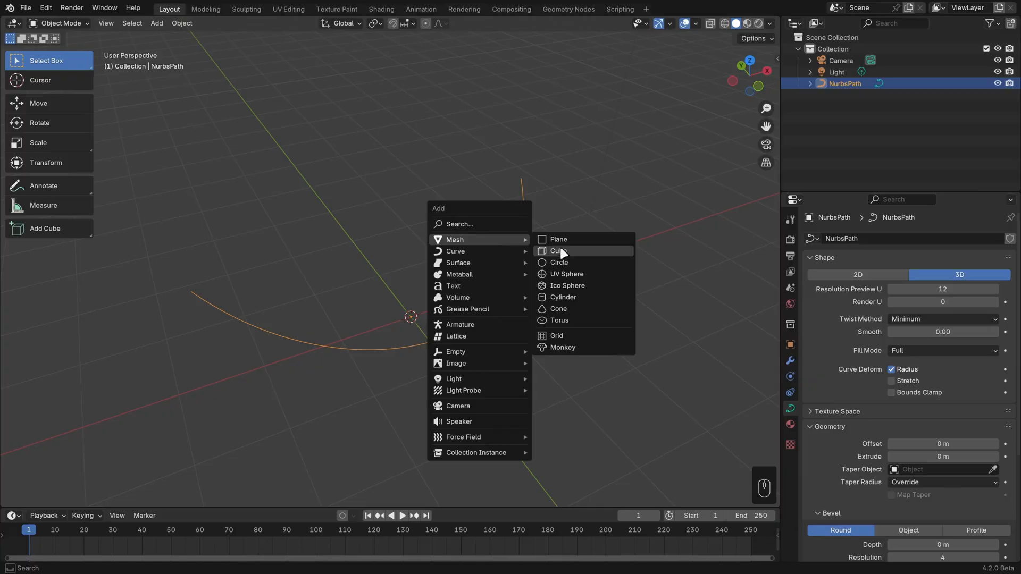
pyautogui.click(580, 292)
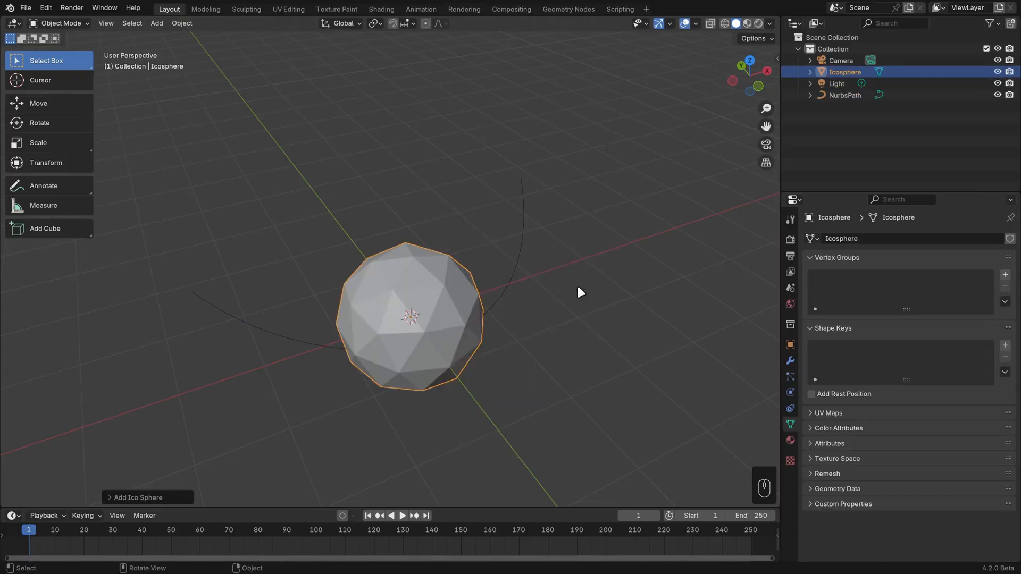
# Add an Array modifier to the Ico Sphere with a Fixed Count of 5.
pyautogui.click(791, 362)
pyautogui.click(886, 238)
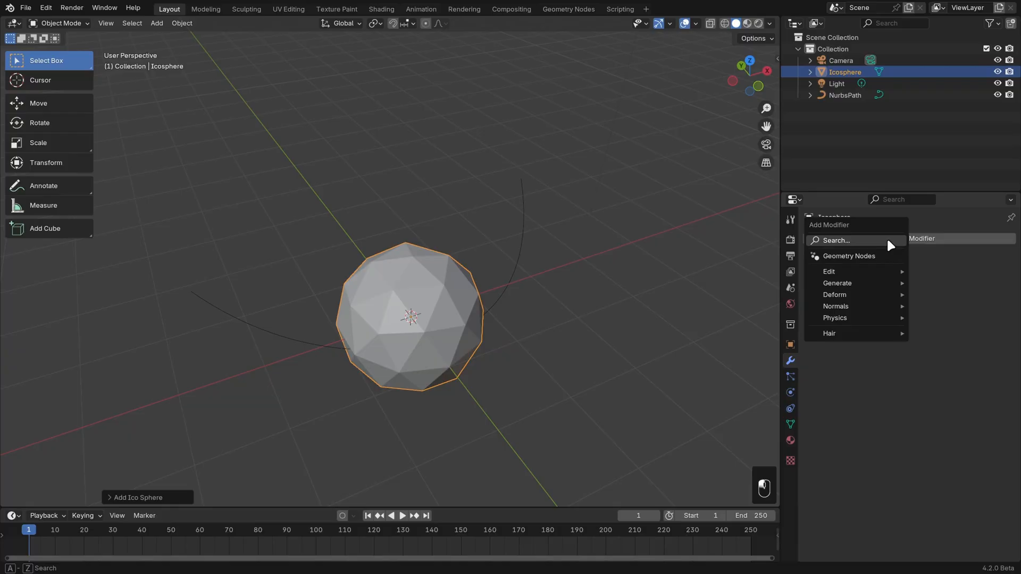
pyautogui.moveTo(867, 285)
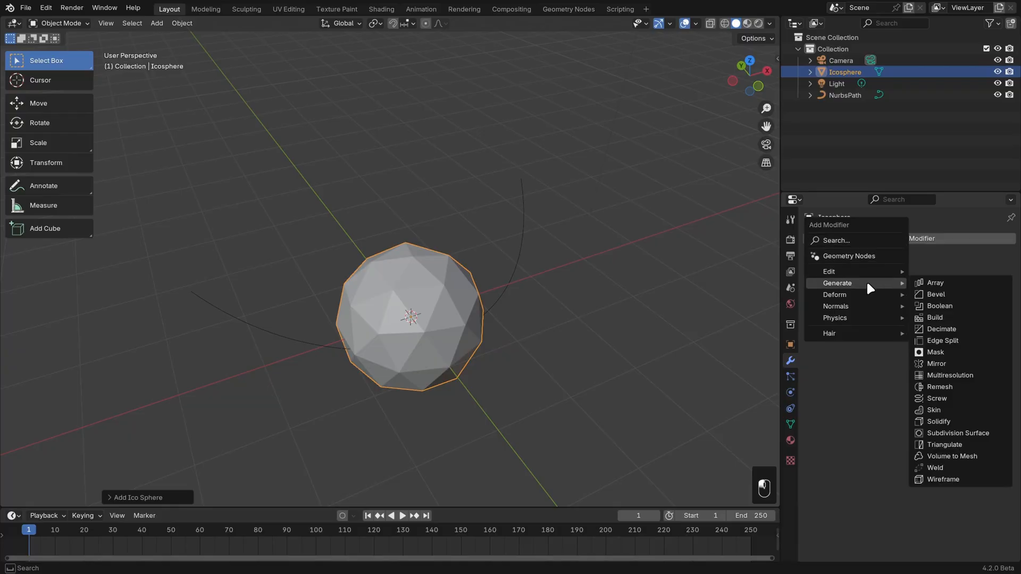
pyautogui.click(973, 290)
pyautogui.click(995, 289)
pyautogui.click(995, 289)
pyautogui.click(995, 289)
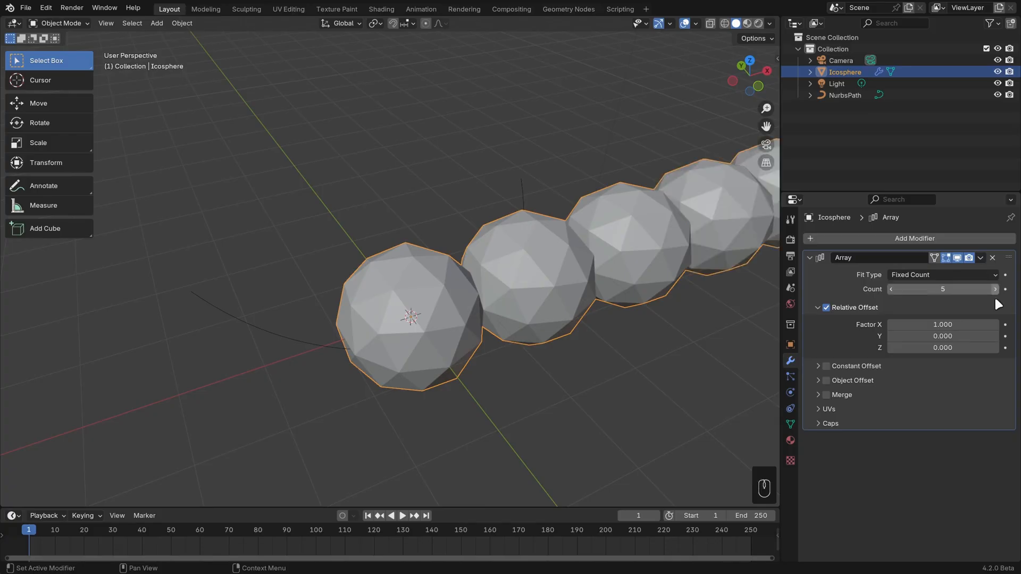
pyautogui.scroll(-2, 585, 290)
pyautogui.moveTo(585, 290)
pyautogui.keyDown('shift'); pyautogui.mouseDown(button='middle')
pyautogui.moveTo(514, 301)
pyautogui.moveTo(595, 302)
pyautogui.mouseUp(button='middle'); pyautogui.keyUp('shift')
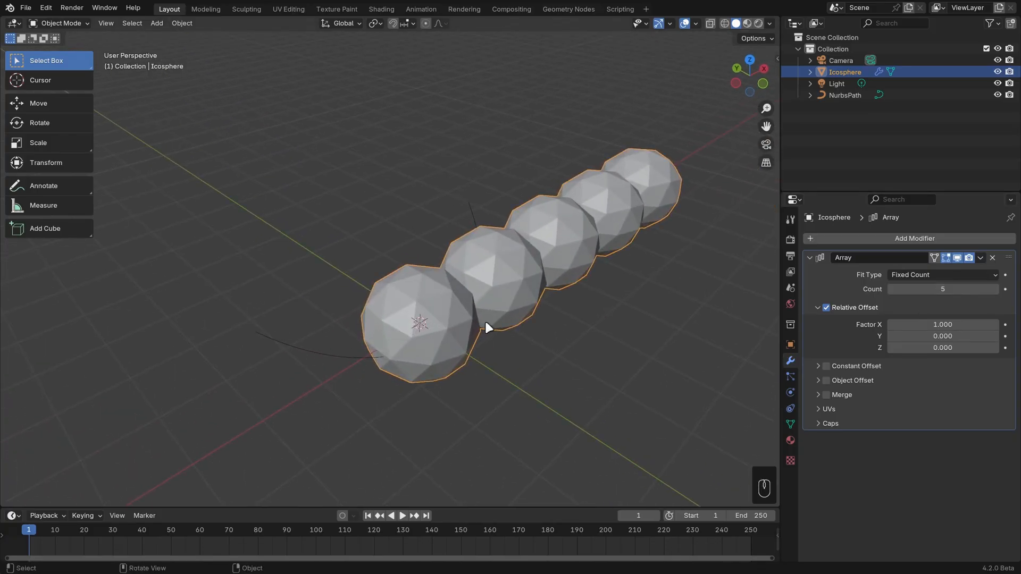
# Add a Curve modifier to the Ico Sphere array and choose the NurbsPath as its Curve Object.
pyautogui.click(864, 238)
pyautogui.moveTo(865, 239)
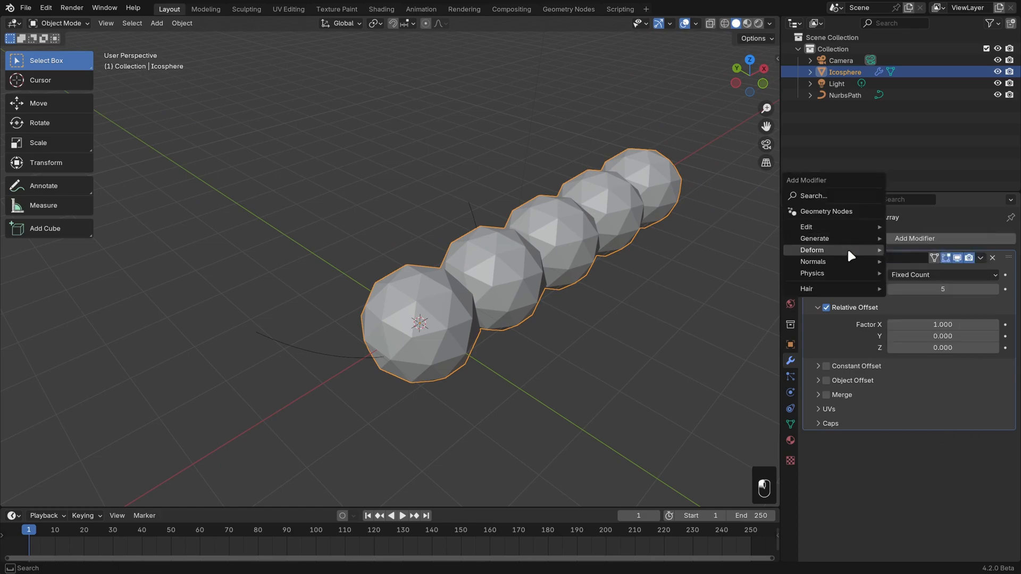
pyautogui.click(923, 273)
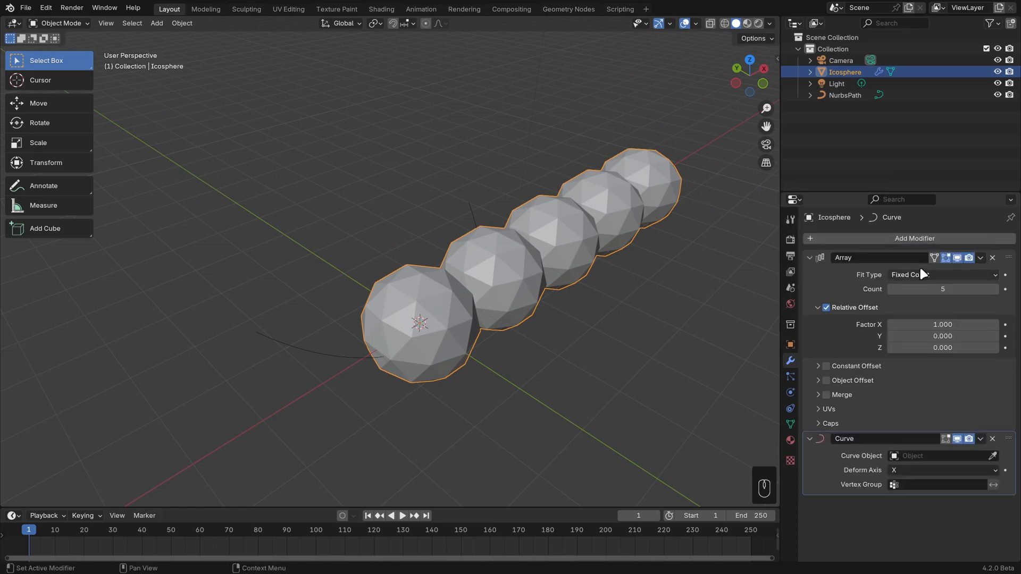
pyautogui.click(992, 456)
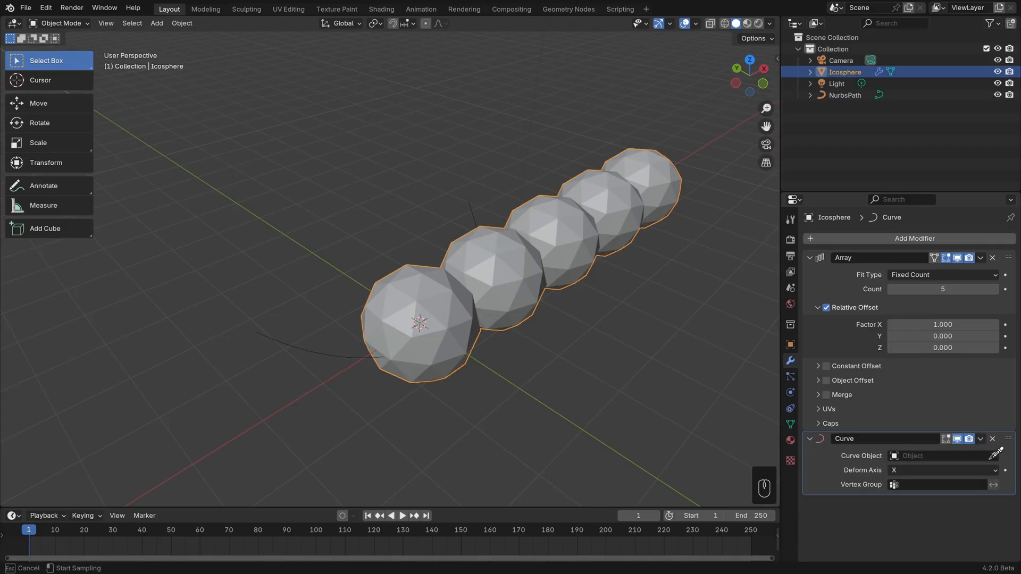
pyautogui.click(337, 348)
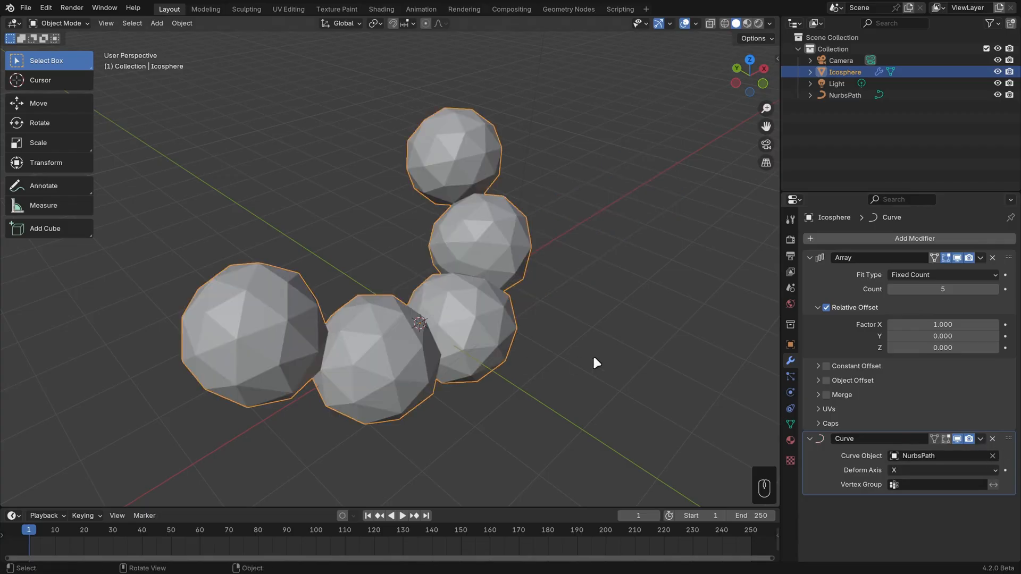
pyautogui.moveTo(592, 354)
pyautogui.mouseDown(button='middle')
pyautogui.moveTo(492, 342)
pyautogui.moveTo(588, 353)
pyautogui.mouseUp(button='middle')
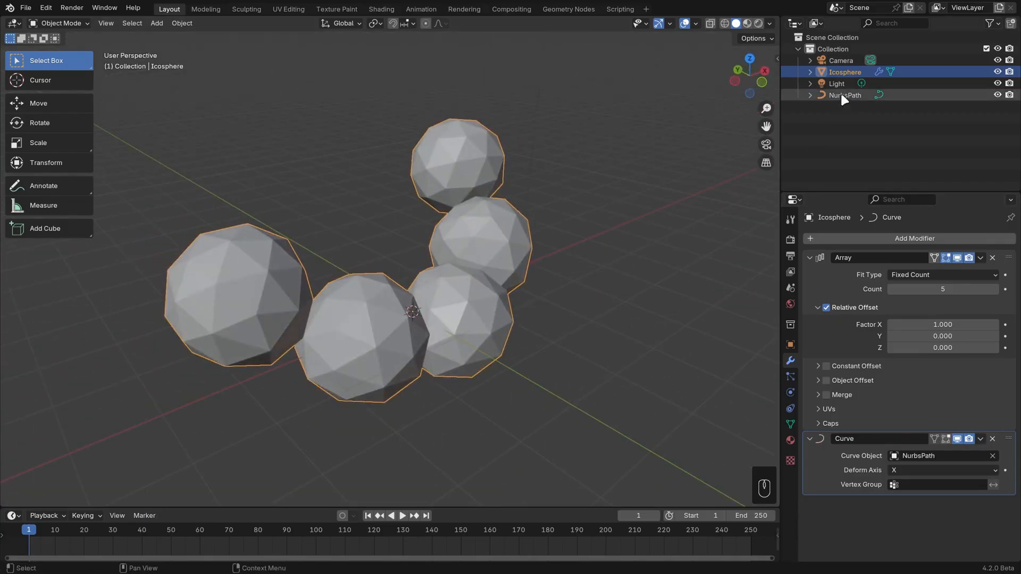
# Edit the path by moving its positive-X end point and the control point beside it, straightening that half of the sphere chain.
pyautogui.click(845, 96)
pyautogui.press('Tab')
pyautogui.moveTo(520, 335); pyautogui.dragTo(543, 372, button='middle')
pyautogui.press('g')
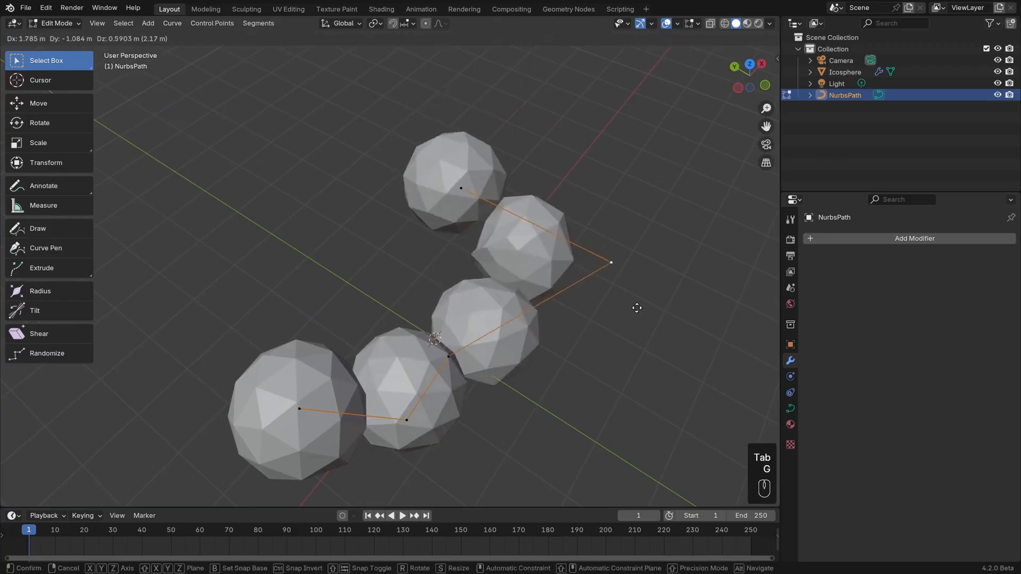
pyautogui.click(487, 224)
pyautogui.click(461, 190)
pyautogui.press('g')
pyautogui.click(560, 165)
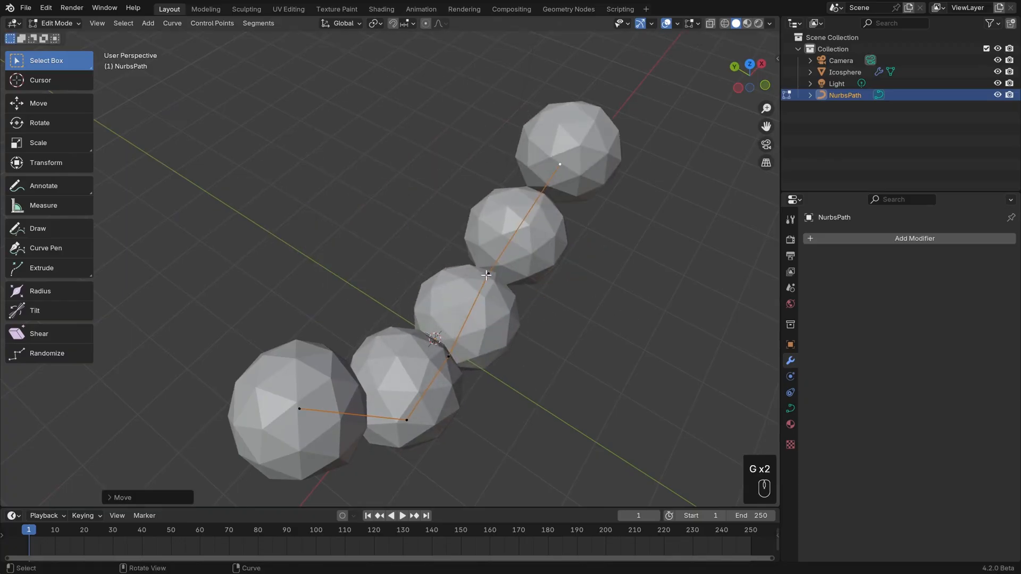
# Move the path's fourth and middle control points to opposite sides to make an S-bend, and return to Object Mode.
pyautogui.click(485, 275)
pyautogui.press('g')
pyautogui.click(343, 112)
pyautogui.moveTo(561, 308); pyautogui.dragTo(537, 278, button='middle')
pyautogui.click(398, 327)
pyautogui.moveTo(430, 352); pyautogui.dragTo(463, 377, button='middle')
pyautogui.press('g')
pyautogui.click(553, 376)
pyautogui.press('Tab')
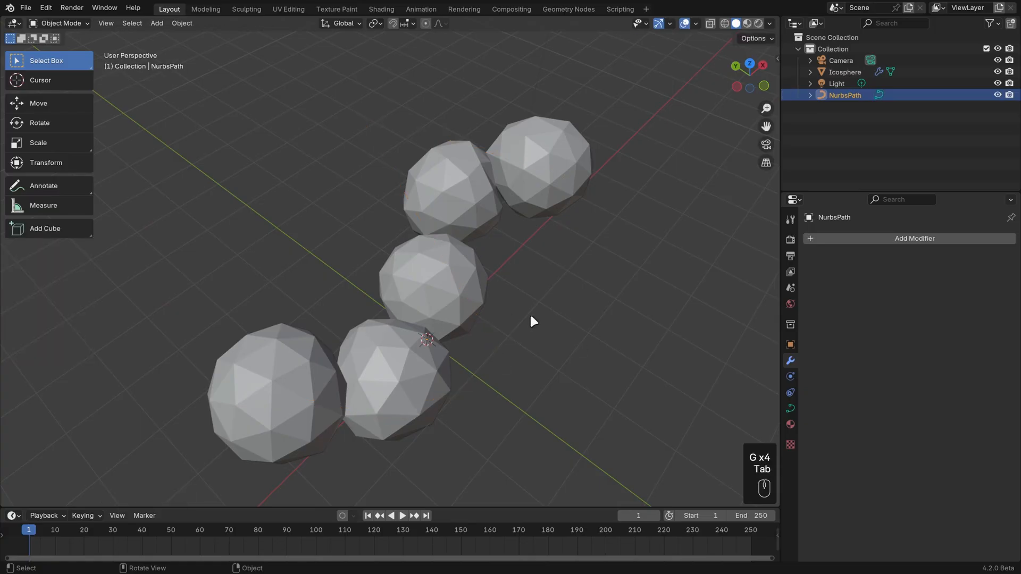
# Select the Ico Sphere chain, try moving it away from the path, and undo the move.
pyautogui.moveTo(530, 319)
pyautogui.mouseDown(button='middle')
pyautogui.moveTo(565, 292)
pyautogui.moveTo(534, 299)
pyautogui.mouseUp(button='middle')
pyautogui.click(464, 290)
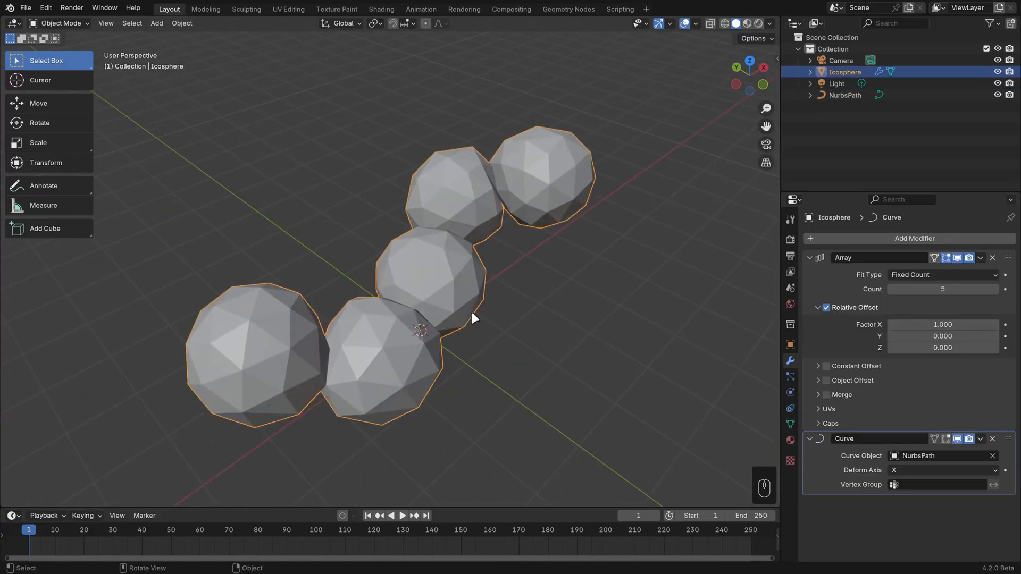
pyautogui.moveTo(471, 314); pyautogui.dragTo(545, 308, button='middle')
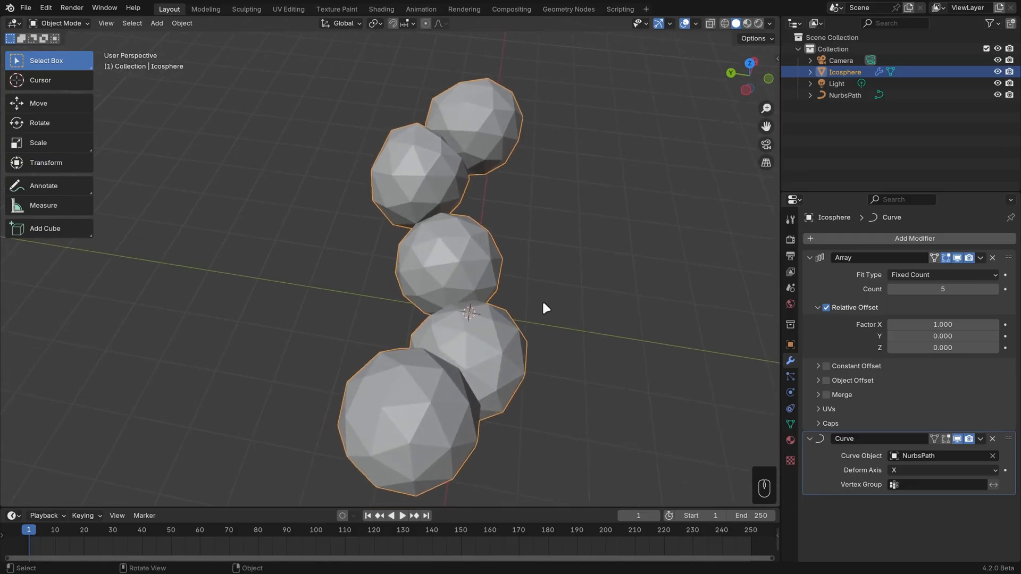
pyautogui.press('g')
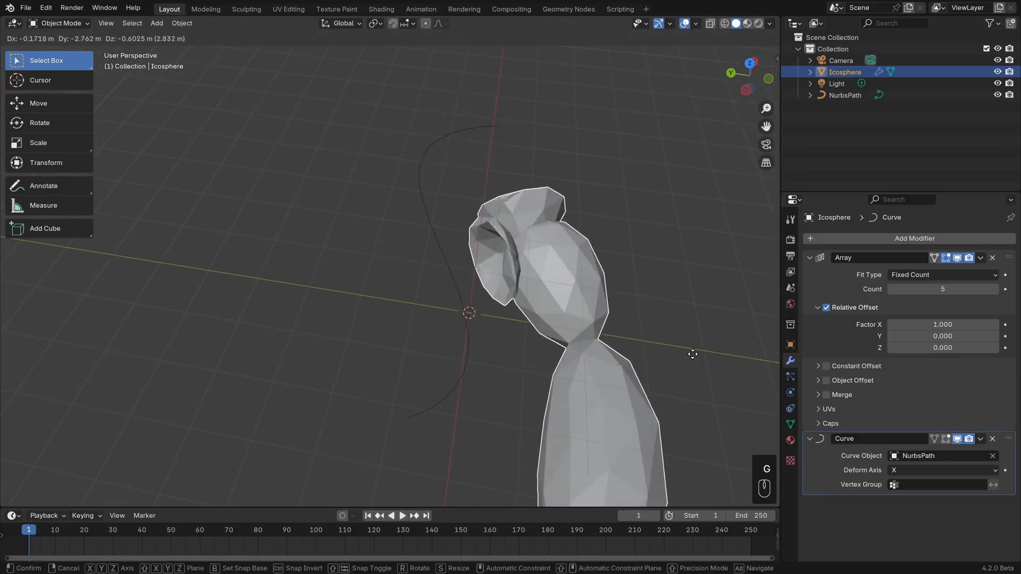
pyautogui.click(640, 334)
pyautogui.hotkey('ctrl', 'z')
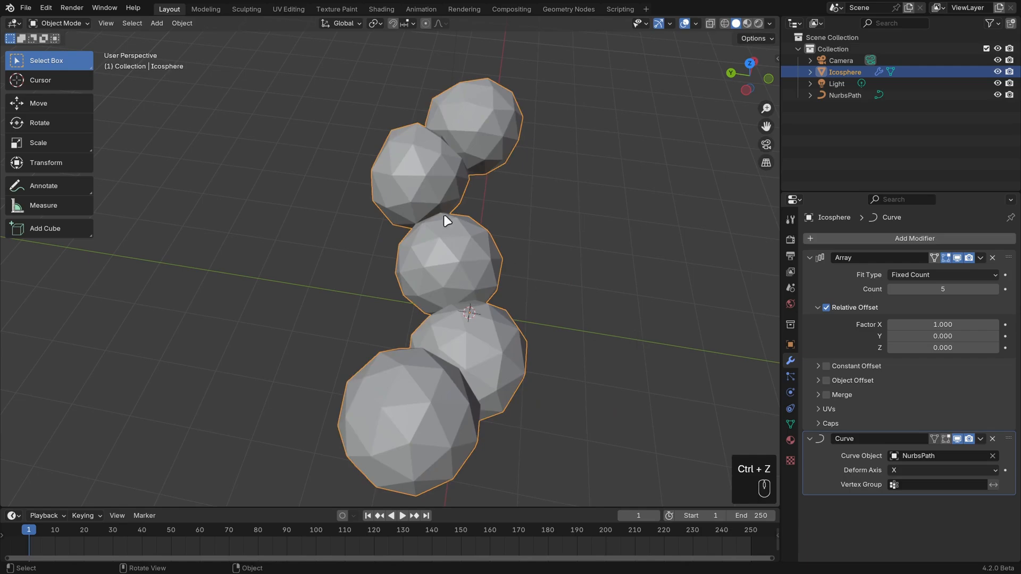
# Select only the NurbsPath, try rotating and moving it without the spheres, and undo both transforms.
pyautogui.click(845, 95)
pyautogui.moveTo(532, 239); pyautogui.dragTo(537, 303, button='middle')
pyautogui.press('r')
pyautogui.click(511, 282)
pyautogui.press('g')
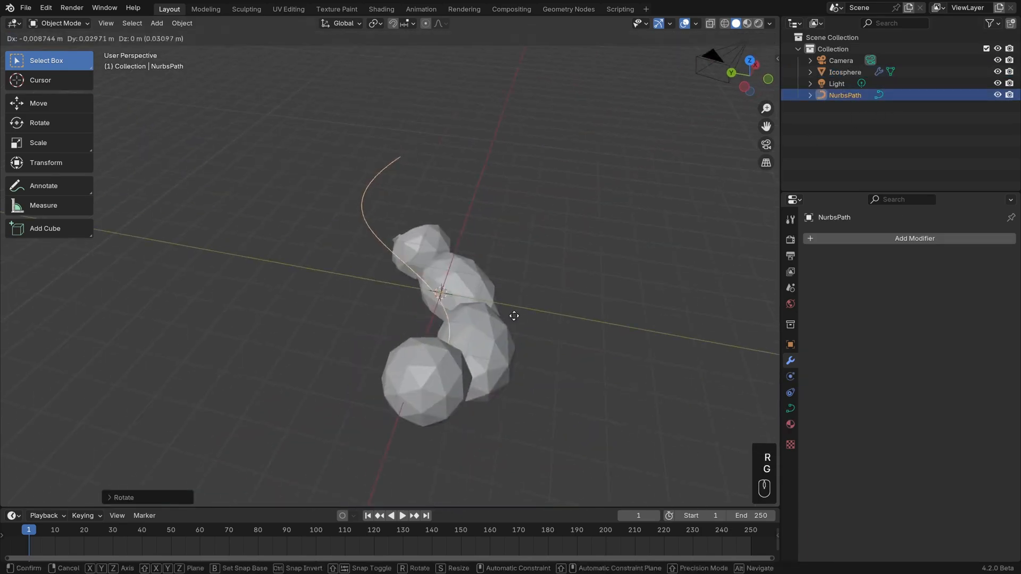
pyautogui.click(350, 280)
pyautogui.moveTo(350, 279); pyautogui.dragTo(463, 291, button='middle')
pyautogui.hotkey('ctrl', 'z')
pyautogui.hotkey('ctrl', 'z')
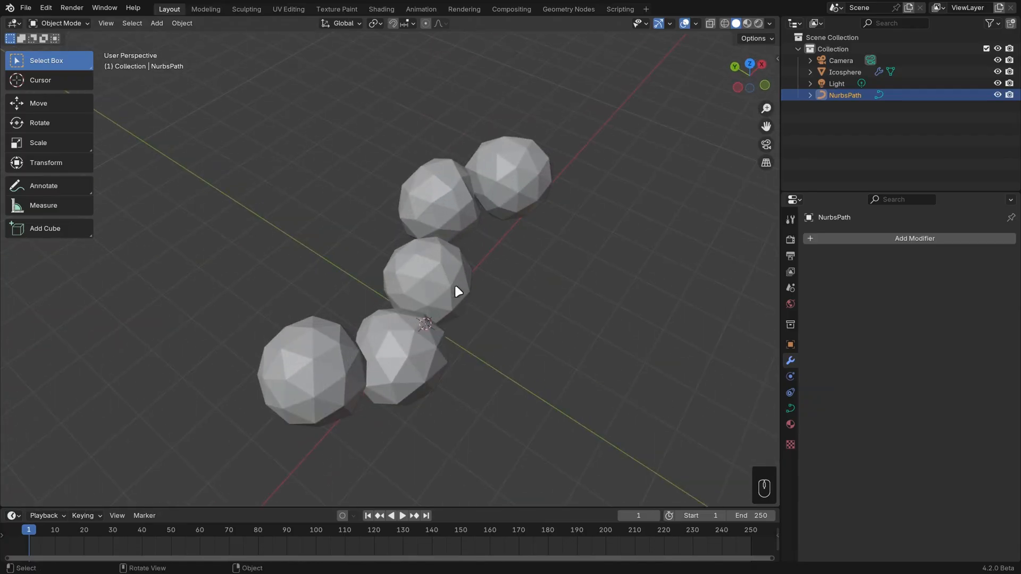
# Set the transform orientation to Local, then select the Ico Sphere chain and activate the Move tool.
pyautogui.click(457, 291)
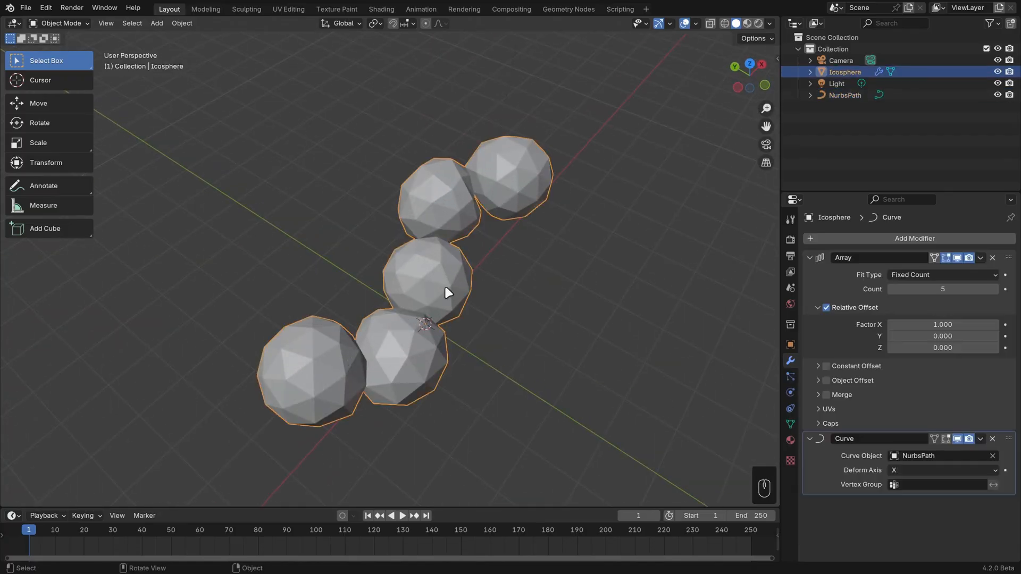
pyautogui.click(851, 93)
pyautogui.moveTo(563, 313); pyautogui.dragTo(444, 333, button='middle')
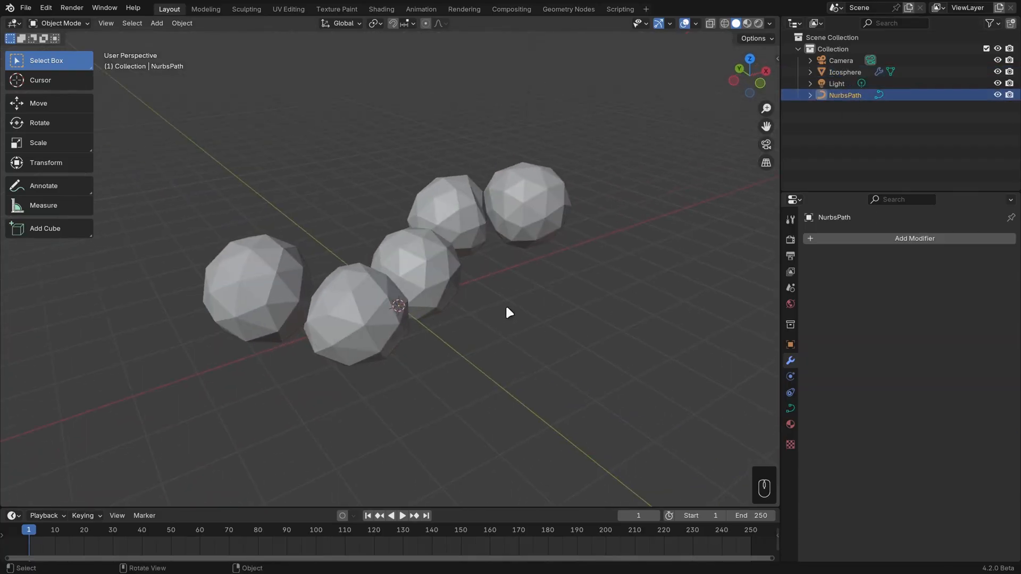
pyautogui.click(342, 23)
pyautogui.click(341, 70)
pyautogui.click(471, 213)
pyautogui.hotkey('shift', 'space')
pyautogui.press('g')
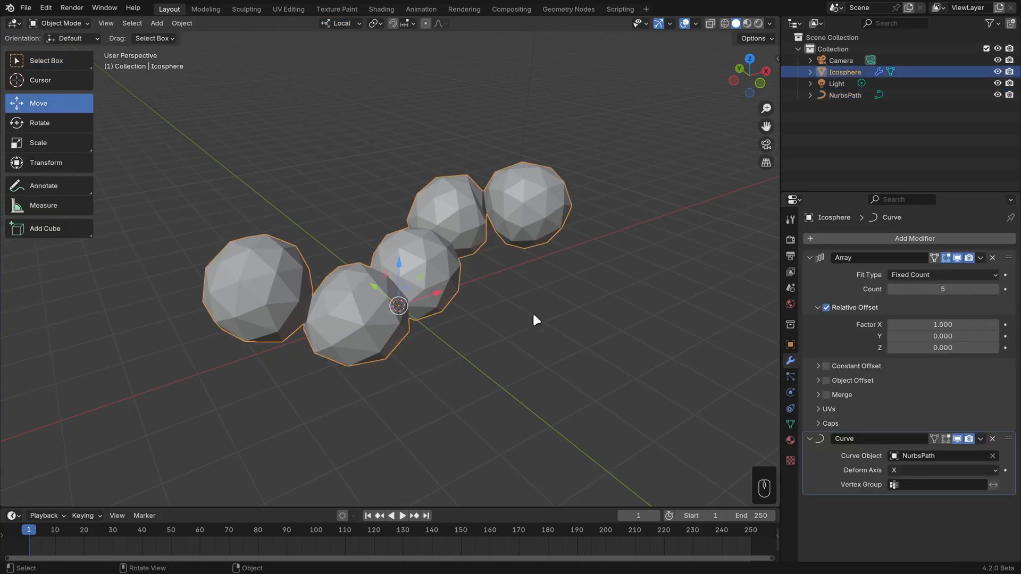
# Try rotating the Ico Sphere chain on its own, and undo the rotation.
pyautogui.moveTo(531, 312); pyautogui.dragTo(535, 330, button='middle')
pyautogui.press('r')
pyautogui.click(530, 248)
pyautogui.hotkey('ctrl', 'z')
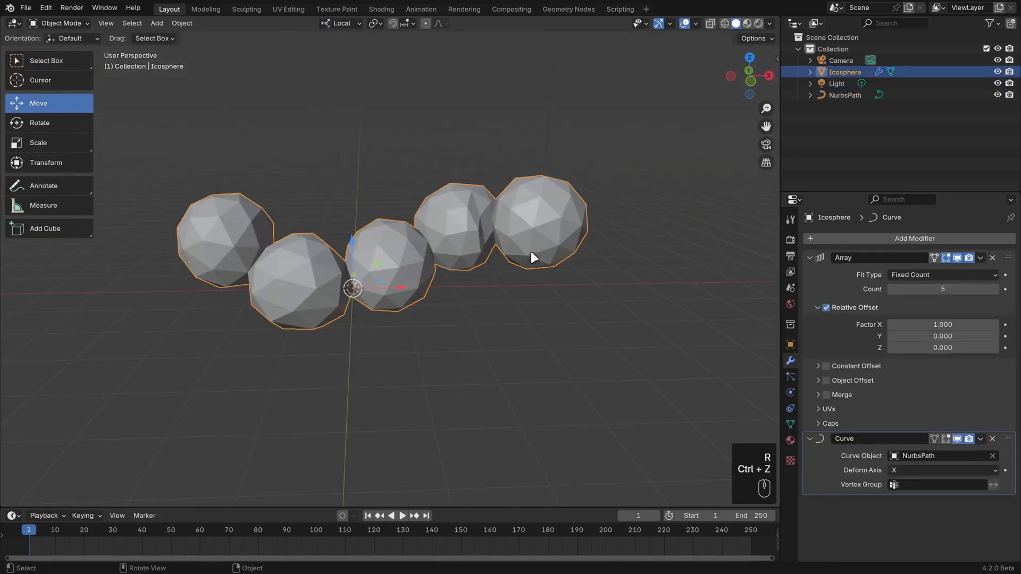
# Add the NurbsPath to the selection as the active object and rotate it together with the Ico Sphere chain.
pyautogui.keyDown('ctrl'); pyautogui.click(845, 95); pyautogui.keyUp('ctrl')
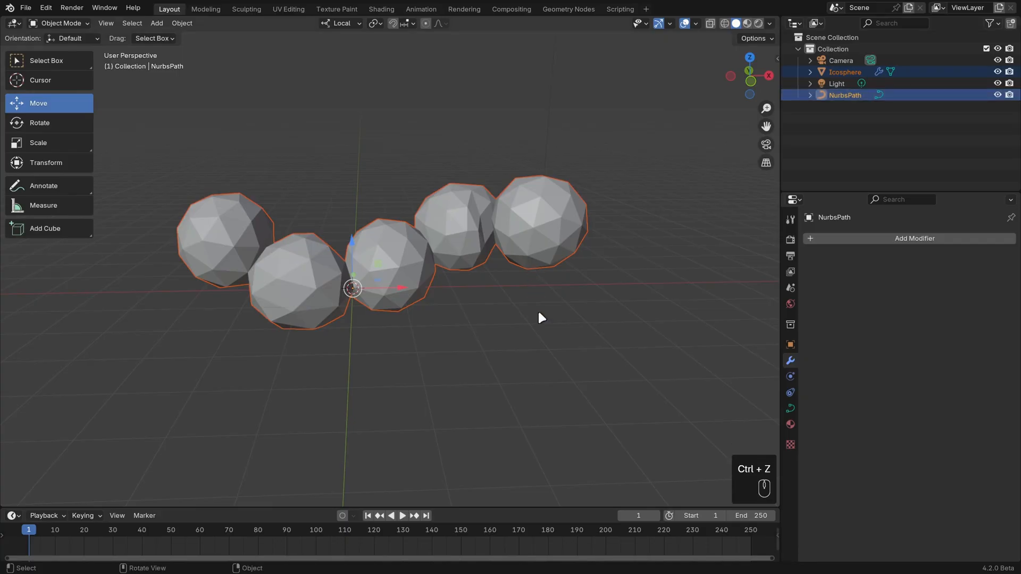
pyautogui.press('r')
pyautogui.click(513, 198)
pyautogui.moveTo(455, 298); pyautogui.dragTo(484, 307, button='middle')
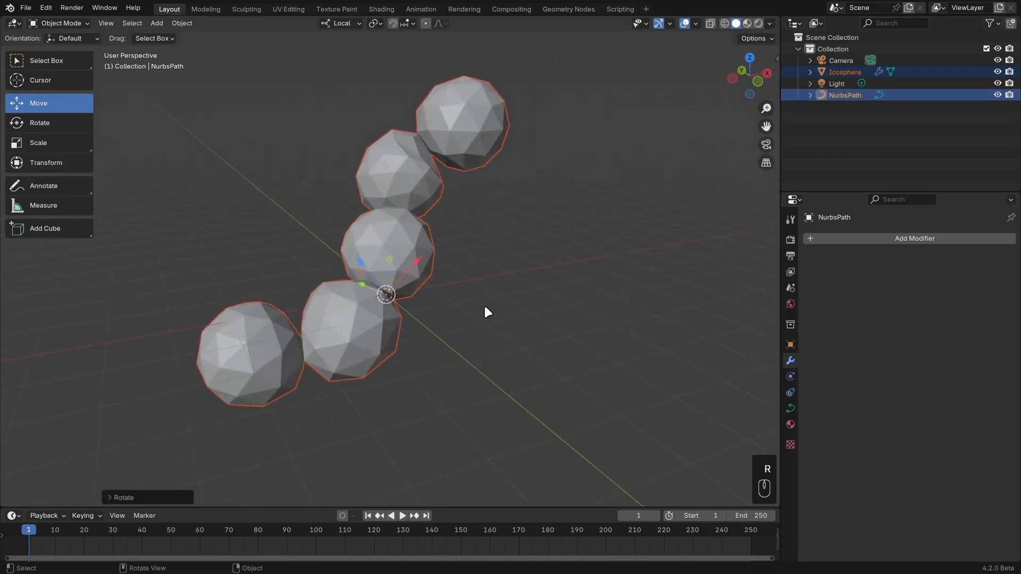
# Switch the viewport to wireframe shading and parent the Ico Sphere to the NurbsPath using the Object option.
pyautogui.press('z')
pyautogui.click(402, 264)
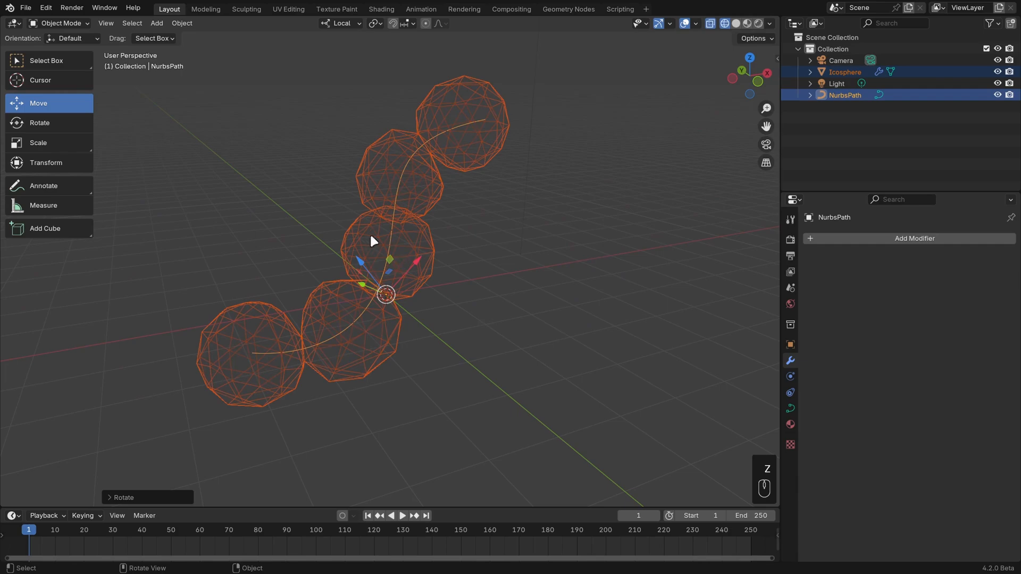
pyautogui.click(365, 232)
pyautogui.click(391, 237)
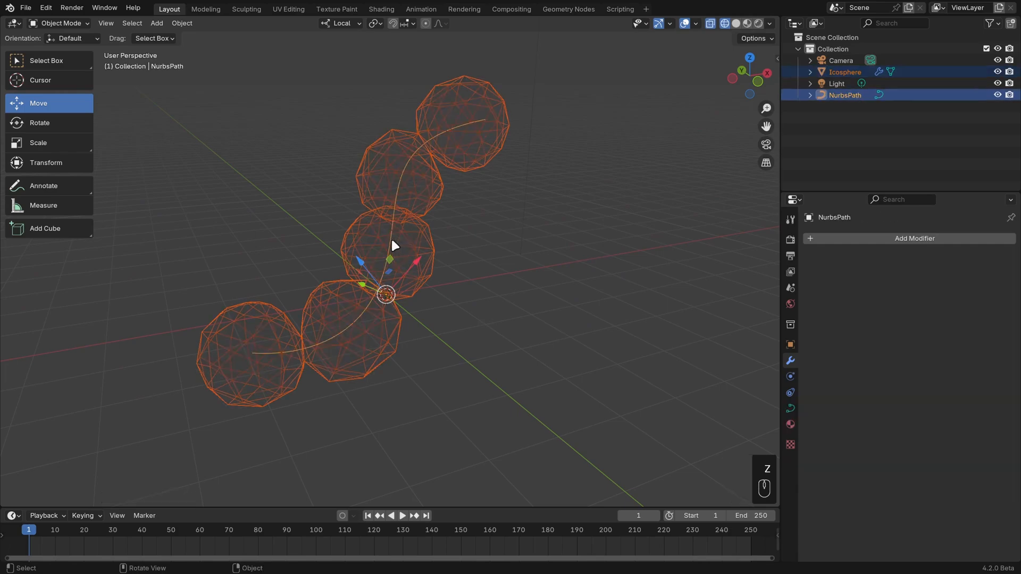
pyautogui.hotkey('ctrl', 'p')
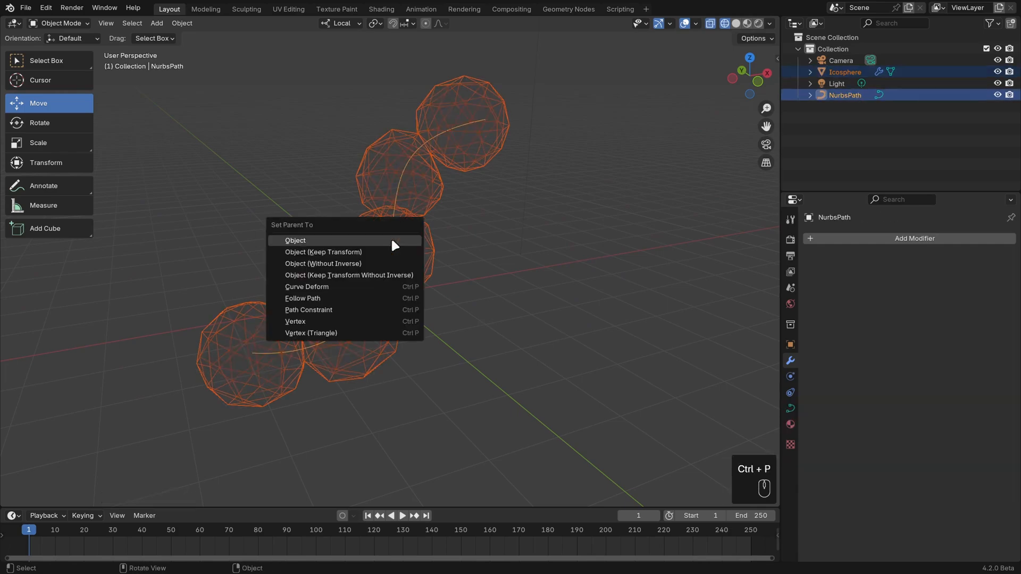
pyautogui.click(392, 240)
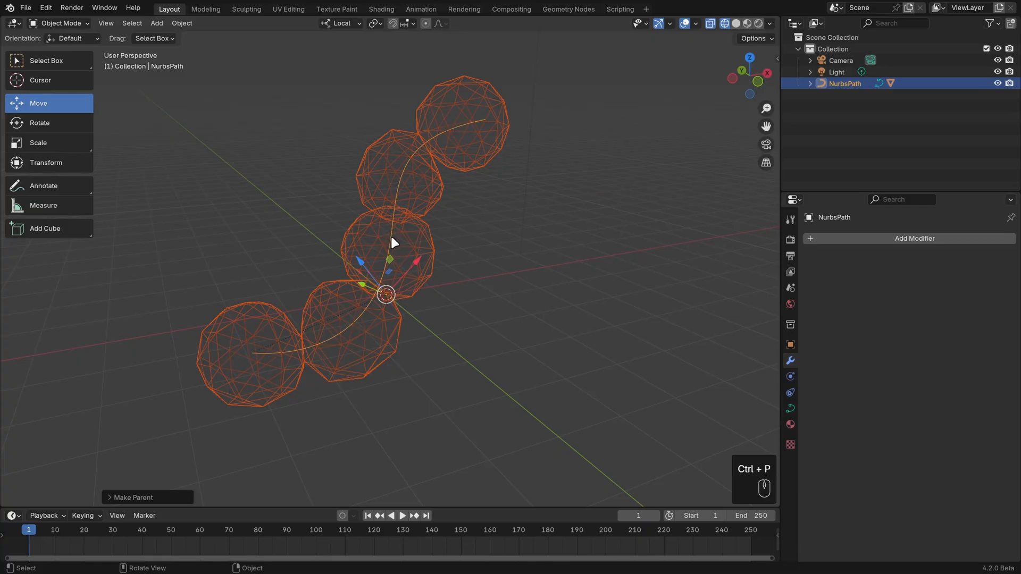
# Select the NurbsPath and move it down slightly along with its parented sphere chain.
pyautogui.click(390, 243)
pyautogui.press('g')
pyautogui.click(389, 264)
# Extrude two new control points in a zigzag from the path's upper end point, and return to Object Mode.
pyautogui.press('Tab')
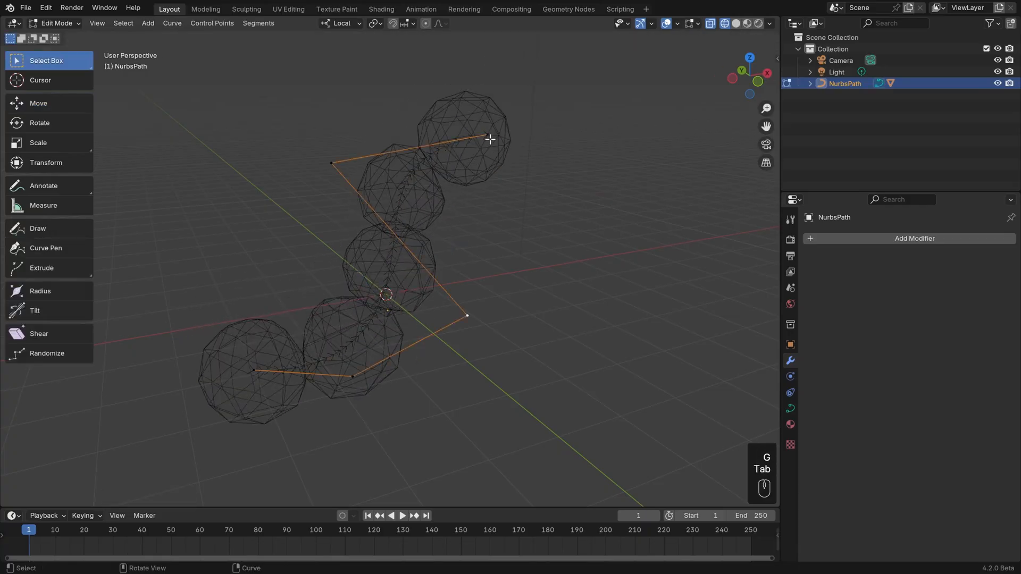
pyautogui.press('e')
pyautogui.click(627, 323)
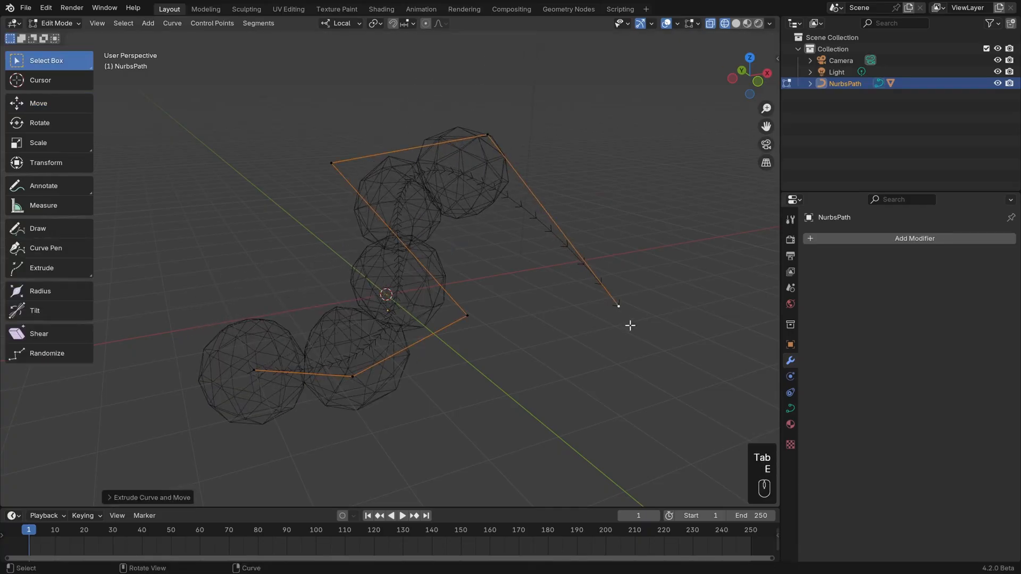
pyautogui.press('e')
pyautogui.click(720, 90)
pyautogui.press('Tab')
# Set the Ico Sphere's Array Fit Type to Fit Curve and pick the NurbsPath as its curve.
pyautogui.click(488, 160)
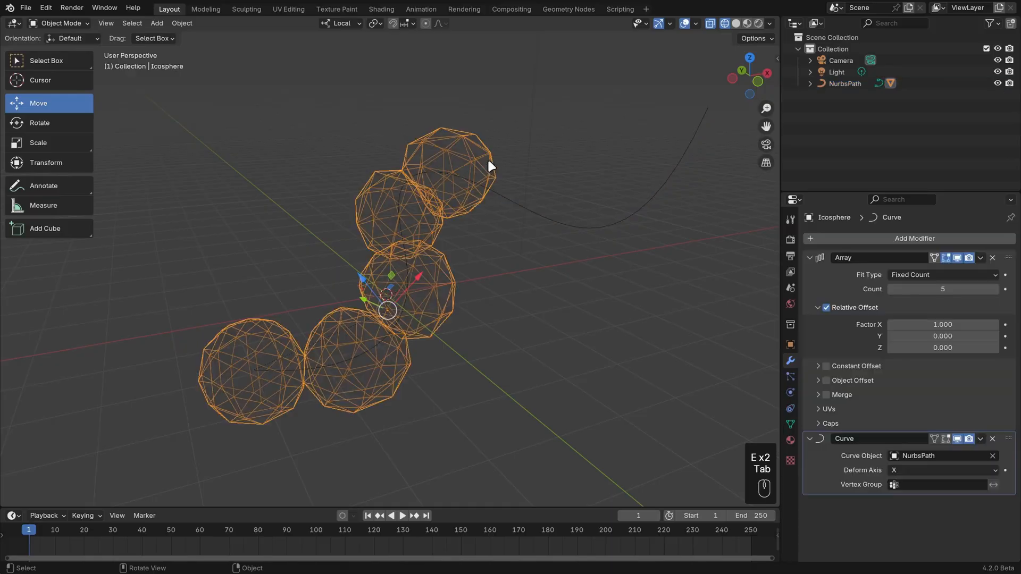
pyautogui.click(933, 272)
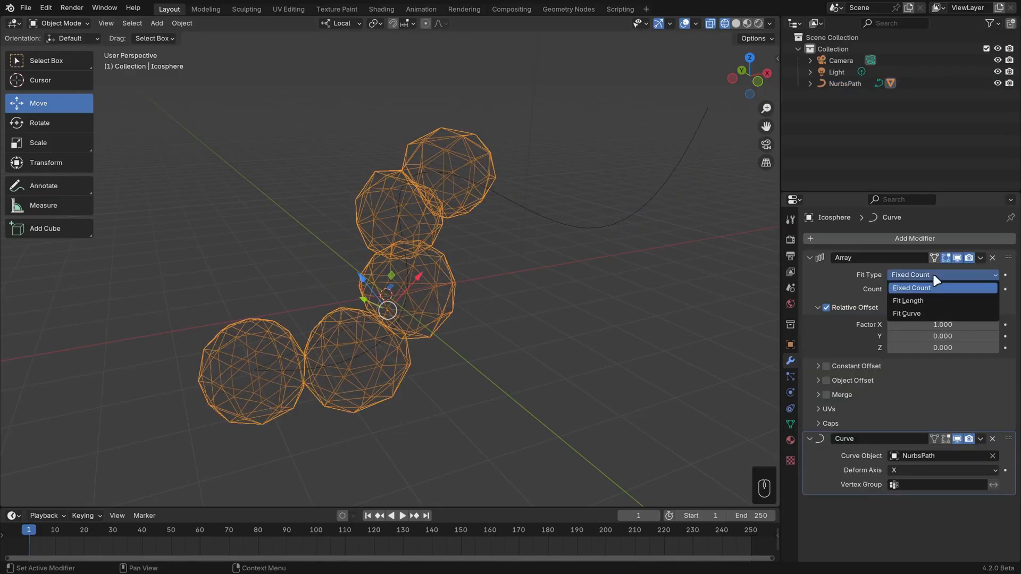
pyautogui.click(923, 308)
pyautogui.click(992, 289)
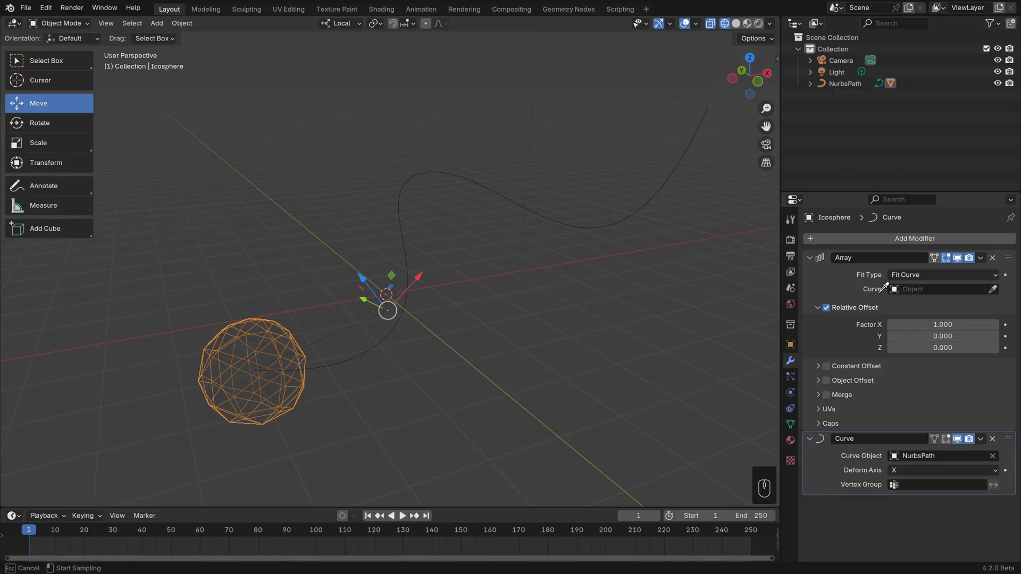
pyautogui.click(629, 215)
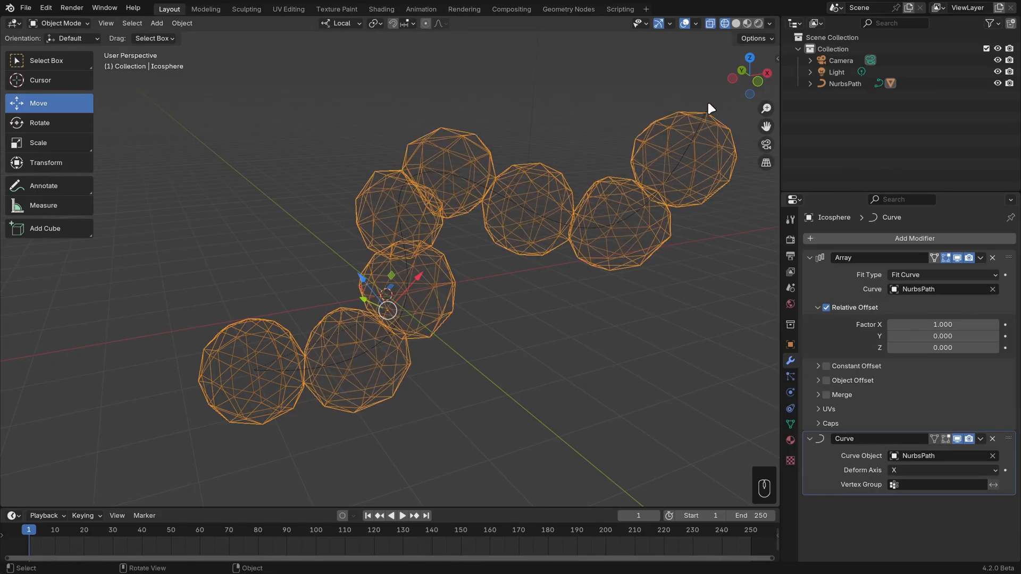
# Edit the NurbsPath and extrude two more zigzag control points upward from its far end.
pyautogui.click(672, 186)
pyautogui.press('Tab')
pyautogui.scroll(-2, 627, 151)
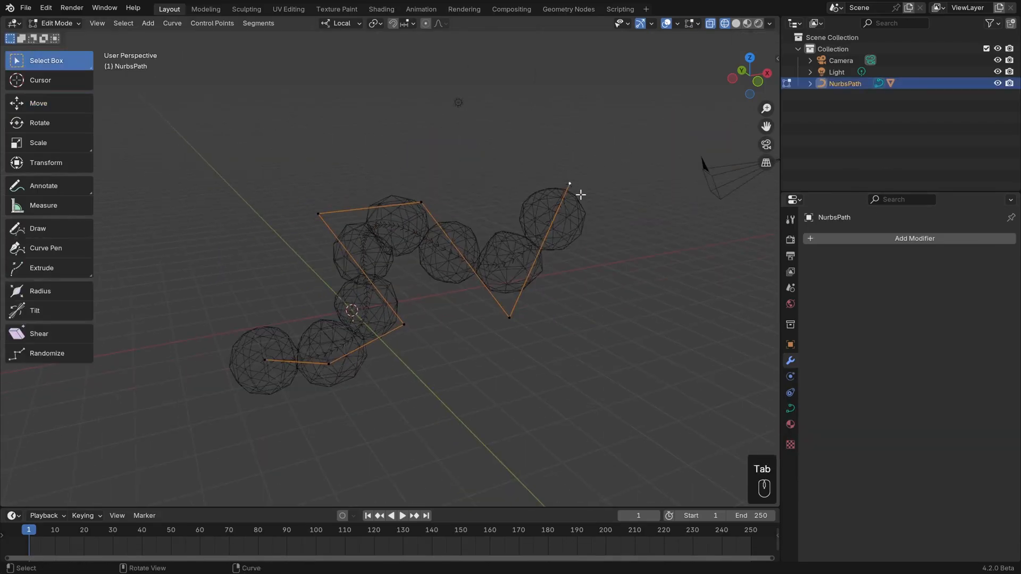
pyautogui.press('e')
pyautogui.click(455, 133)
pyautogui.press('e')
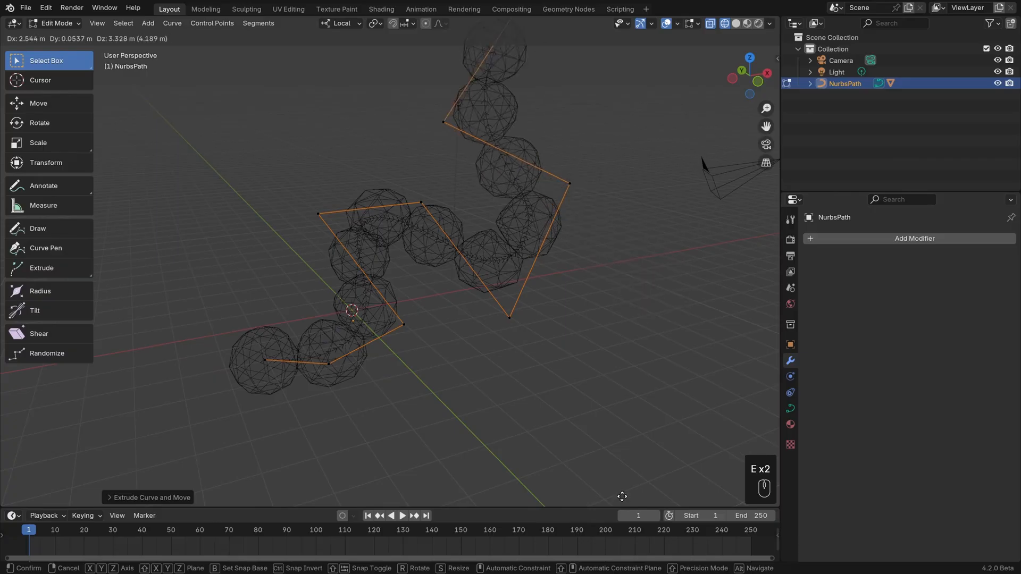
pyautogui.click(657, 87)
# Extend the path with two long extrusions, one up toward negative X and one back across toward positive X.
pyautogui.scroll(-4, 596, 136)
pyautogui.keyDown('shift'); pyautogui.moveTo(536, 191); pyautogui.dragTo(538, 255, button='middle'); pyautogui.keyUp('shift')
pyautogui.press('e')
pyautogui.click(383, 118)
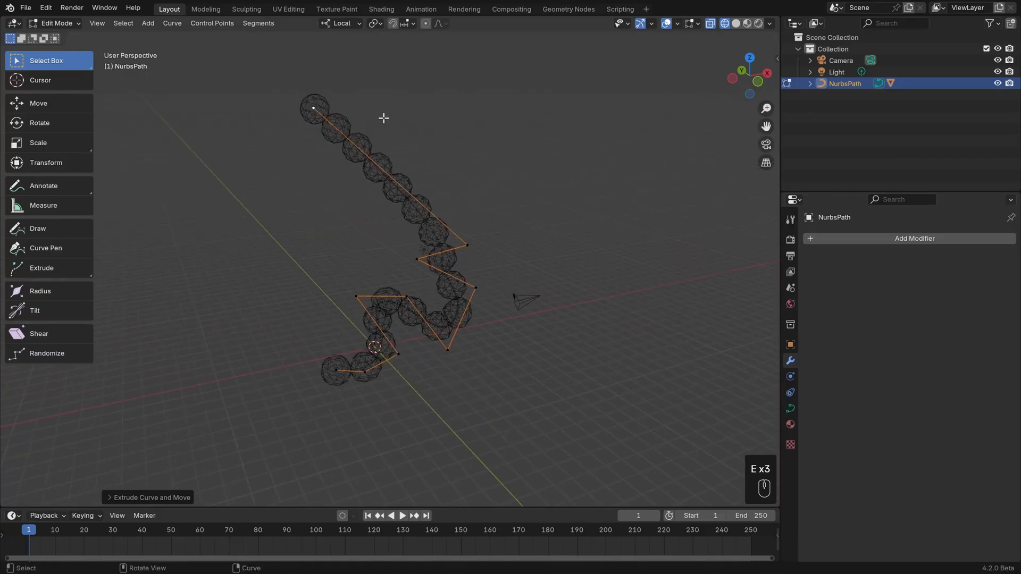
pyautogui.press('e')
pyautogui.click(675, 245)
pyautogui.keyDown('shift'); pyautogui.moveTo(473, 187); pyautogui.dragTo(473, 246, button='middle'); pyautogui.keyUp('shift')
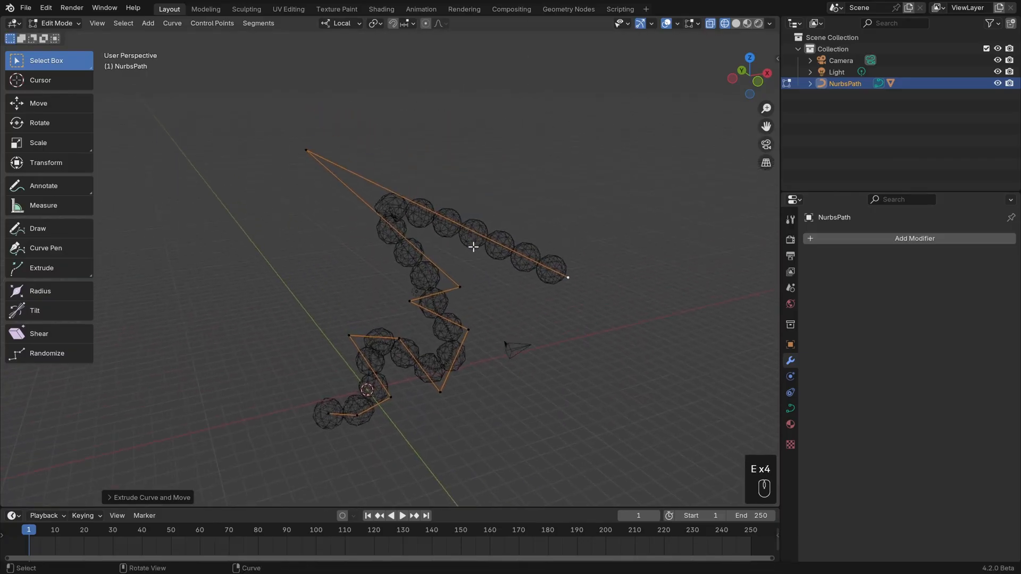
# Raise the path's end point and pull its neighbouring control point inward to soften the sharp bend, then leave Edit Mode.
pyautogui.scroll(2, 473, 246)
pyautogui.press('g')
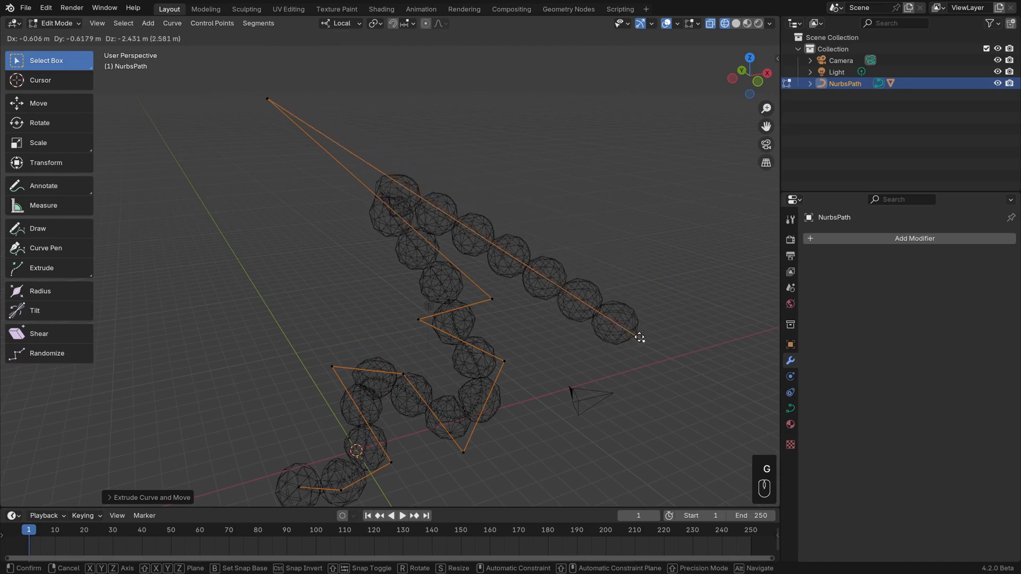
pyautogui.click(640, 318)
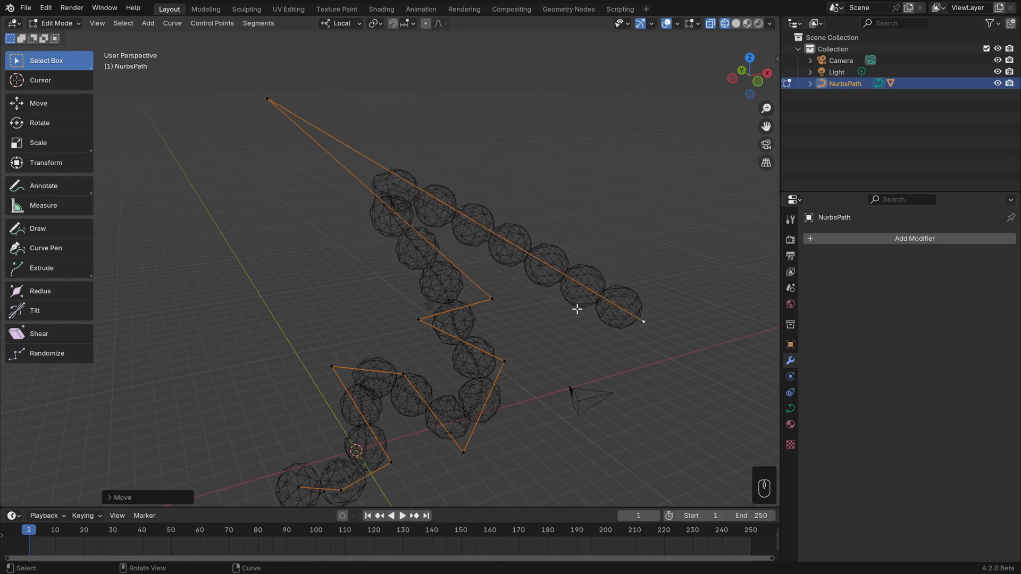
pyautogui.press('g')
pyautogui.click(590, 158)
pyautogui.click(270, 107)
pyautogui.press('g')
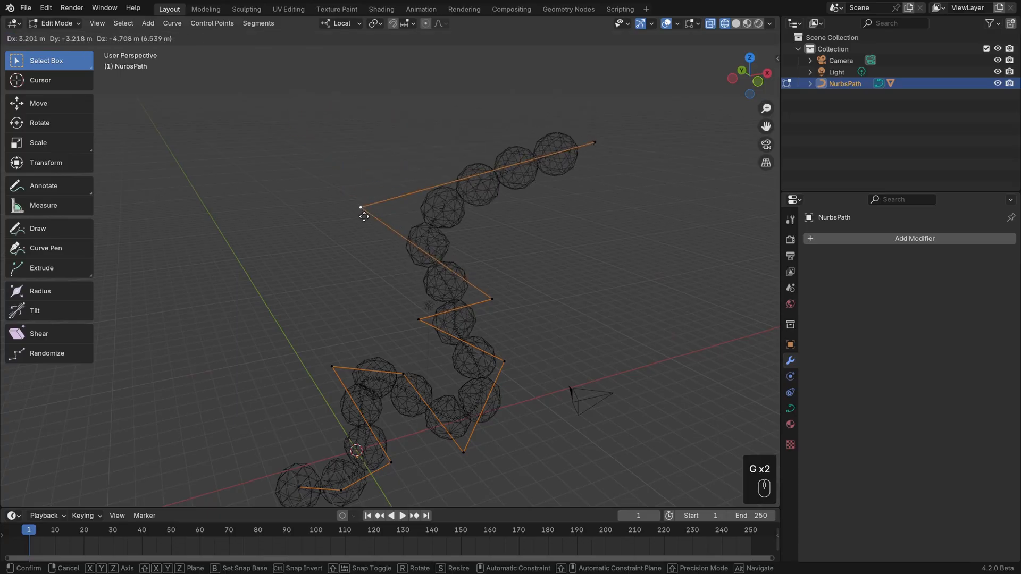
pyautogui.click(367, 214)
pyautogui.moveTo(543, 381); pyautogui.dragTo(558, 314, button='middle')
pyautogui.press('Tab')
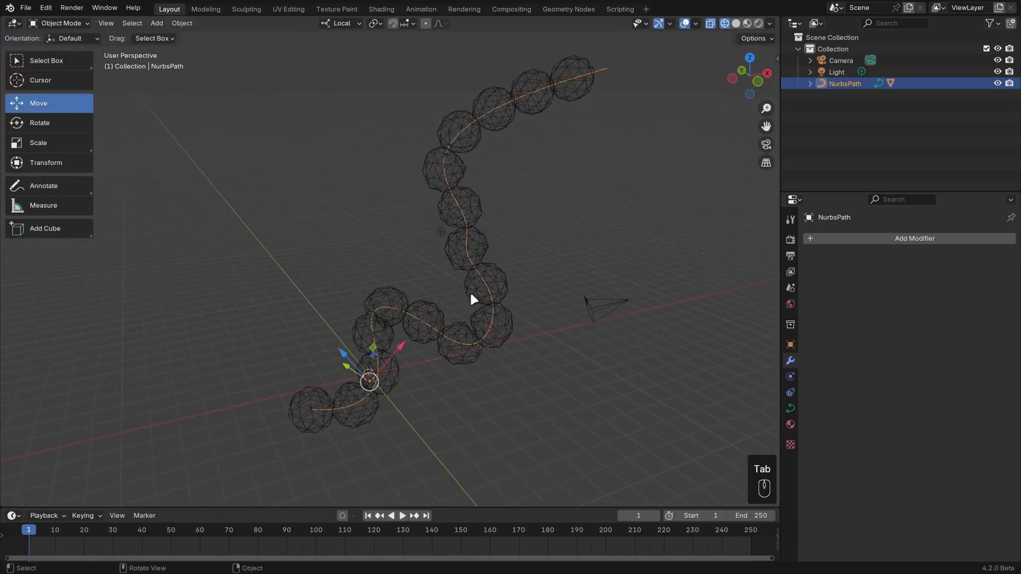
# Reopen the NurbsPath for editing and extrude one more control point downward from its far end.
pyautogui.click(504, 290)
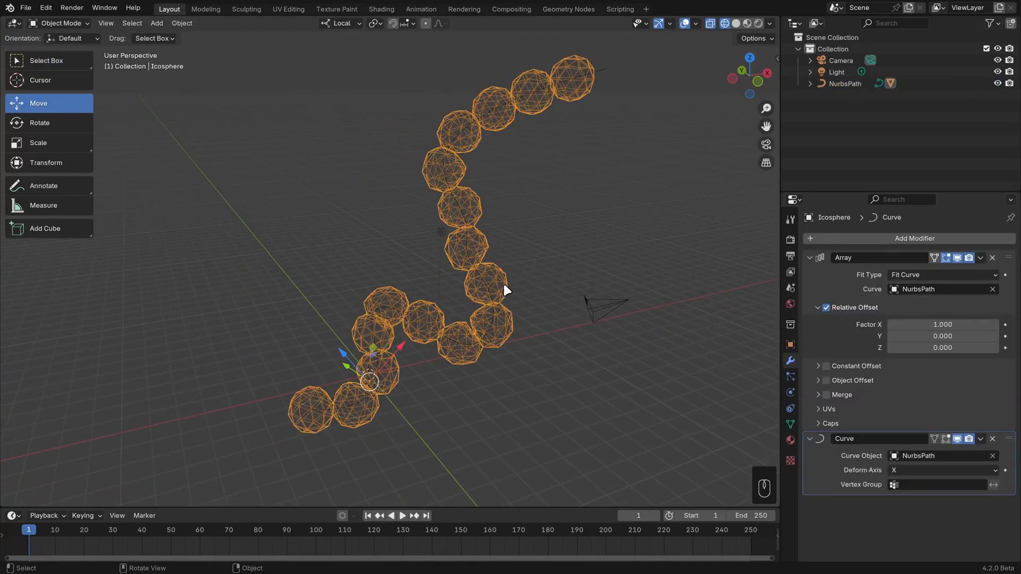
pyautogui.moveTo(505, 290); pyautogui.dragTo(509, 321, button='middle')
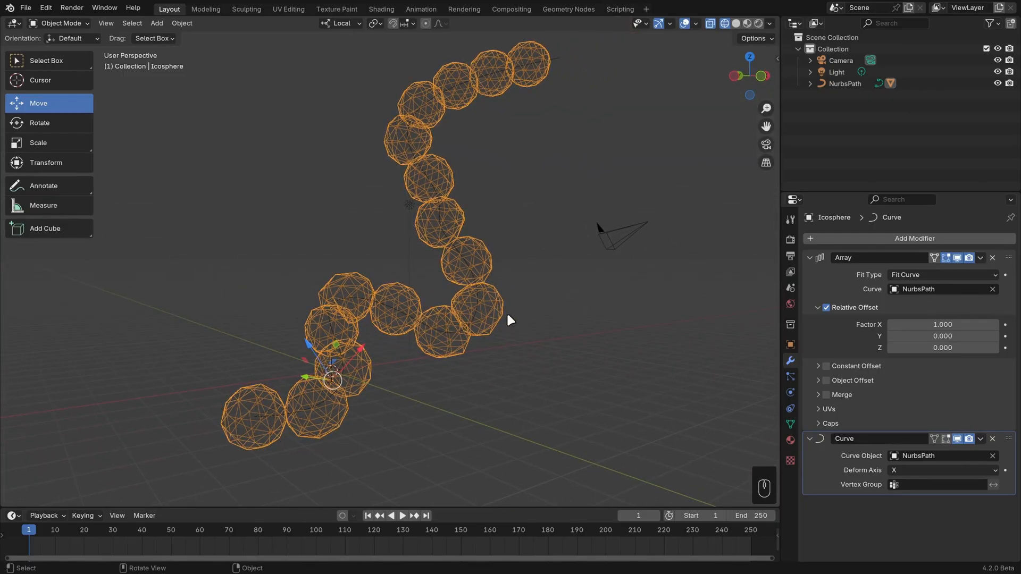
pyautogui.click(477, 308)
pyautogui.press('Tab')
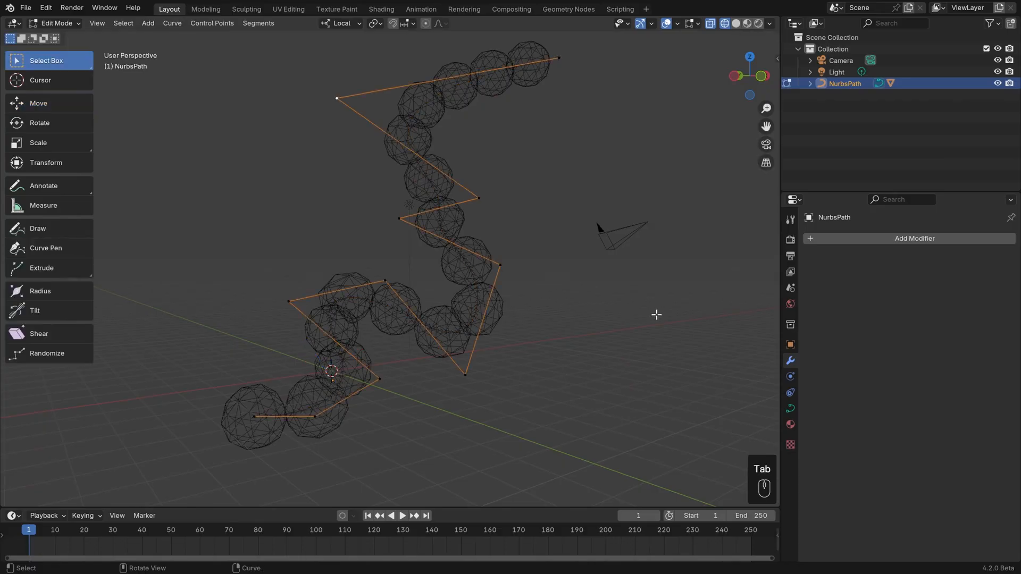
pyautogui.moveTo(624, 120); pyautogui.dragTo(543, 117, button='middle')
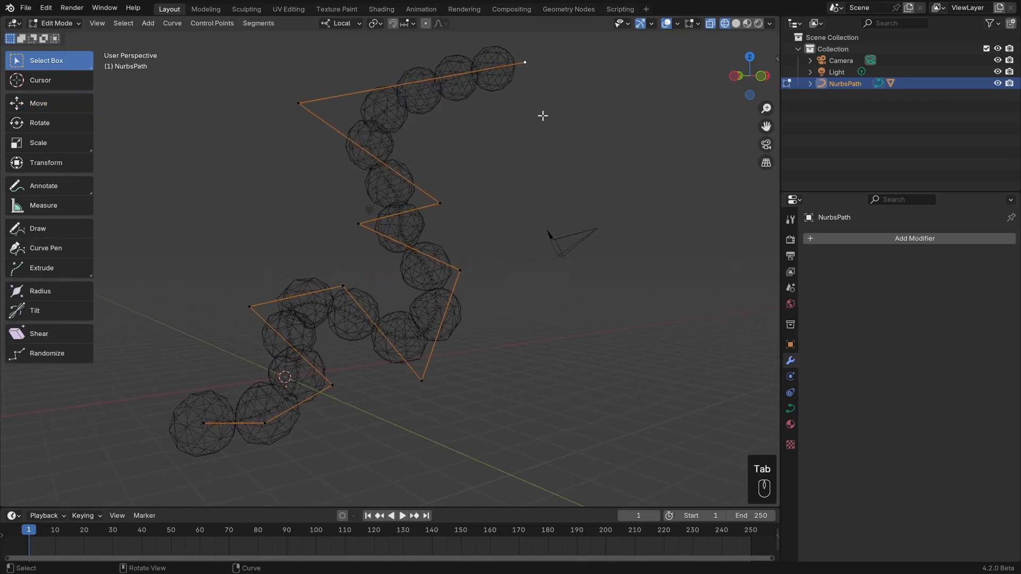
pyautogui.press('e')
pyautogui.click(605, 261)
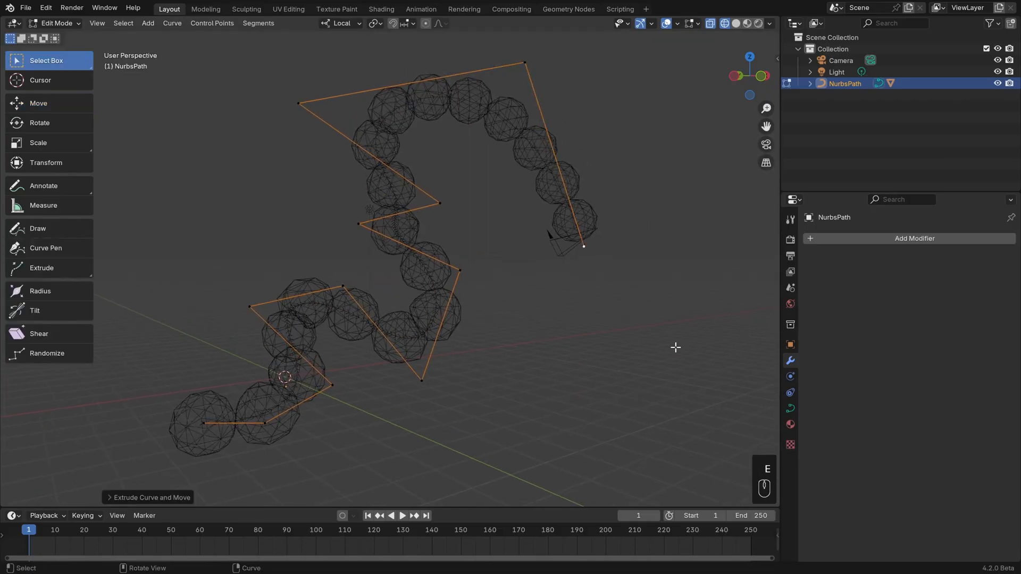
# Convert the whole NurbsPath to a Bezier spline and set all its handles to Automatic.
pyautogui.press('a')
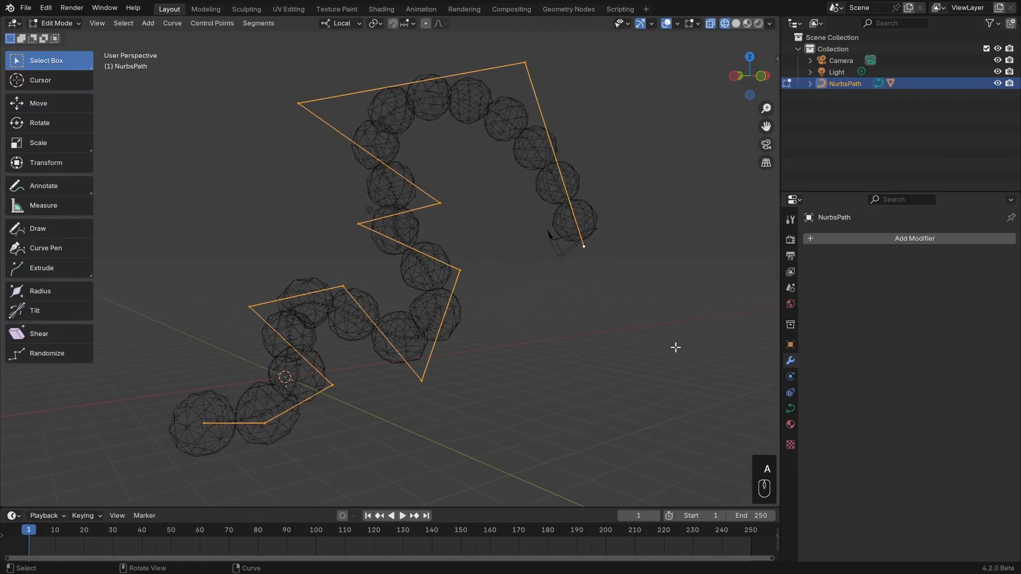
pyautogui.click(172, 23)
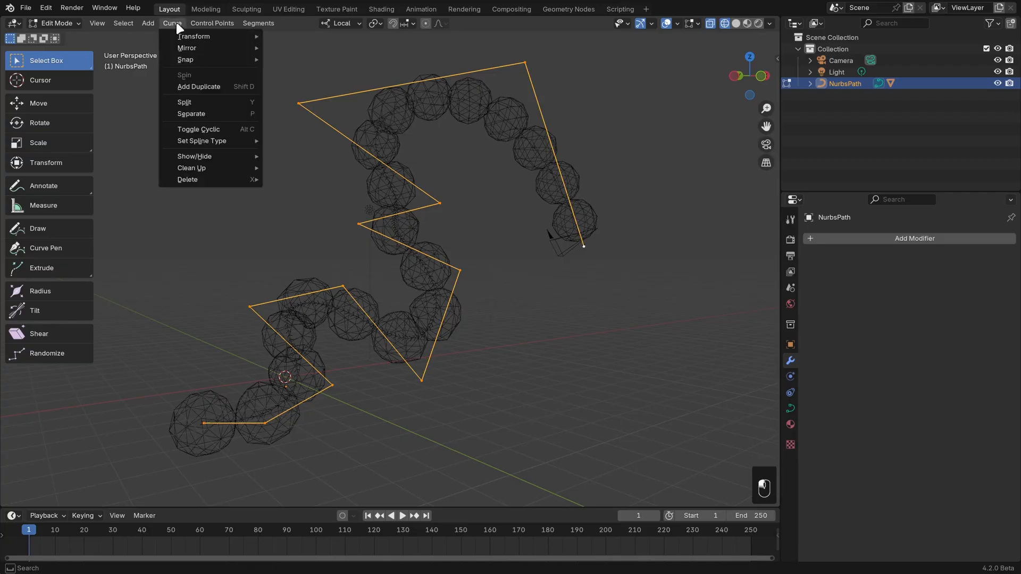
pyautogui.moveTo(232, 139)
pyautogui.click(292, 153)
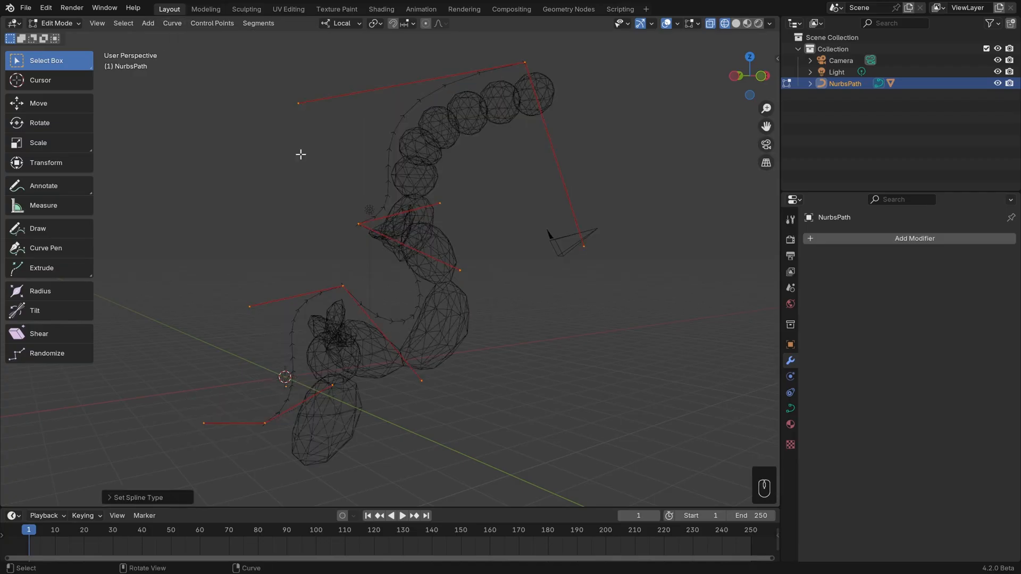
pyautogui.press('v')
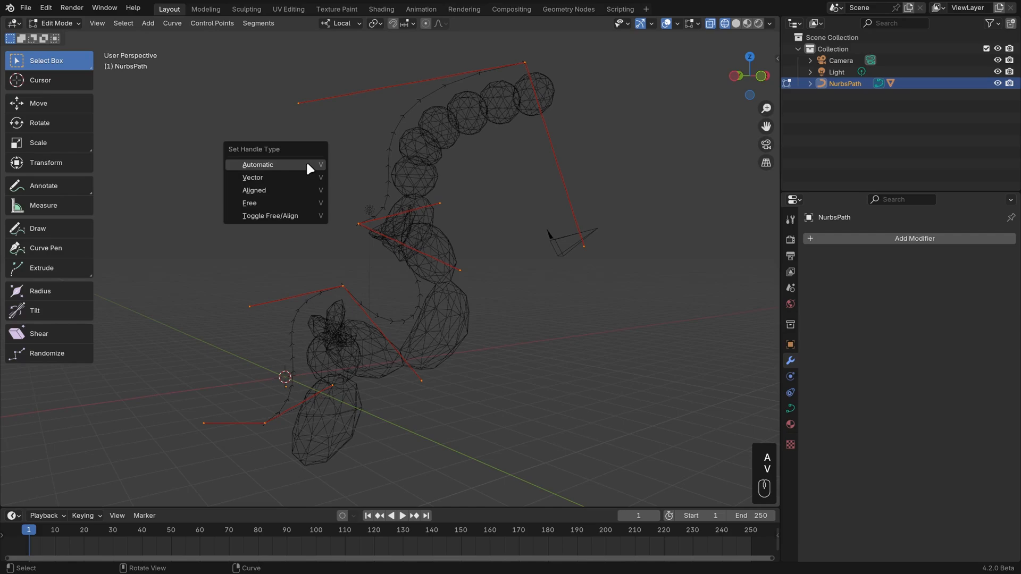
pyautogui.click(305, 161)
# Move the path's middle control point far up and outward toward negative X to form the upper bend.
pyautogui.click(365, 219)
pyautogui.press('g')
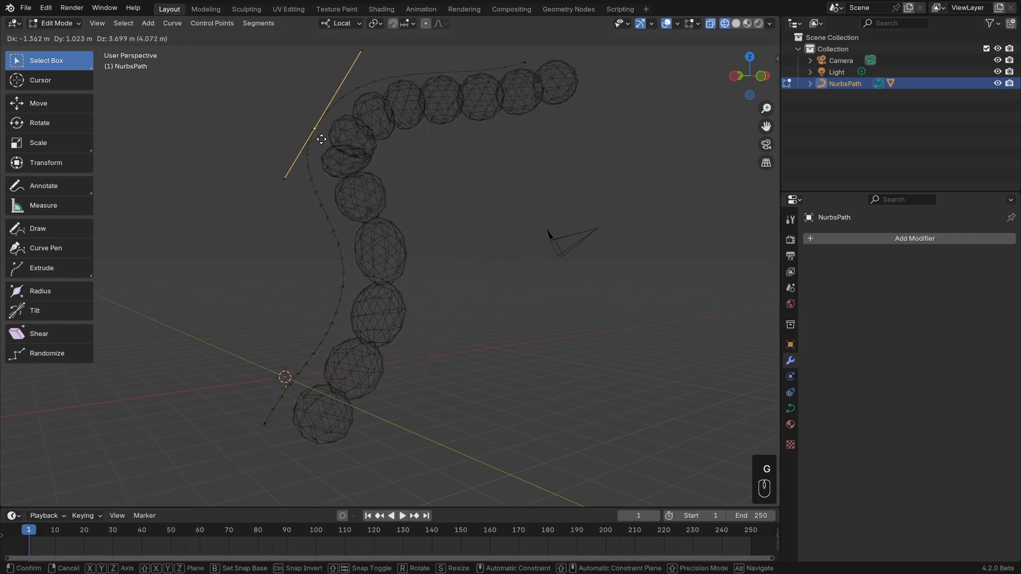
pyautogui.click(290, 146)
# Lower the path's end control point, rotate its handles, and shift it outward to widen the upper arc.
pyautogui.click(526, 61)
pyautogui.press('g')
pyautogui.click(528, 167)
pyautogui.press('r')
pyautogui.click(529, 217)
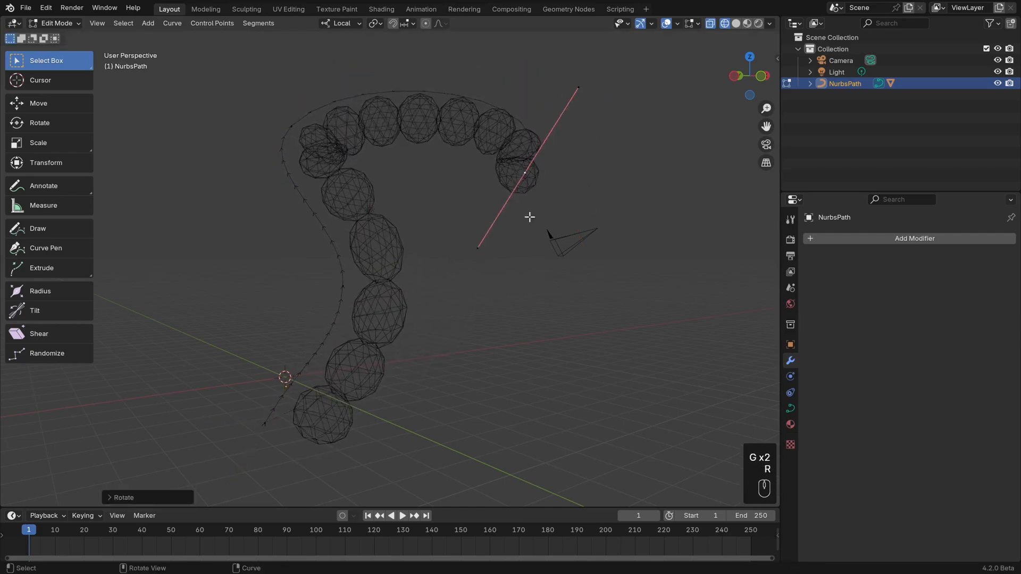
pyautogui.press('g')
pyautogui.click(580, 178)
# Shift the control point above the path's start sideways, give it Vector handles for a sharp corner, and leave Edit Mode.
pyautogui.click(344, 289)
pyautogui.press('v')
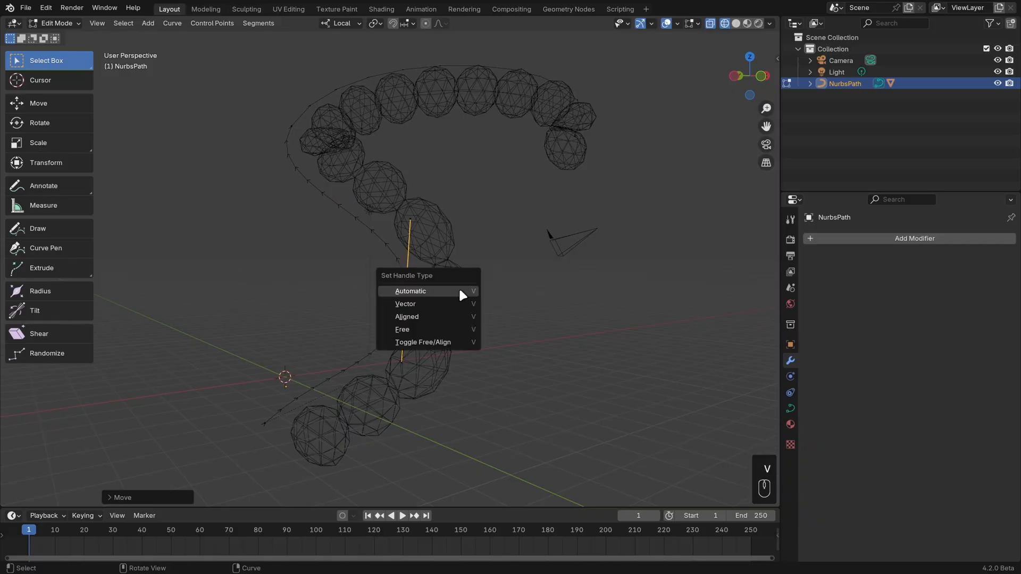
pyautogui.click(456, 300)
pyautogui.press('Tab')
# Try to line up the Icosphere array with the path by clearing its location.
pyautogui.click(435, 304)
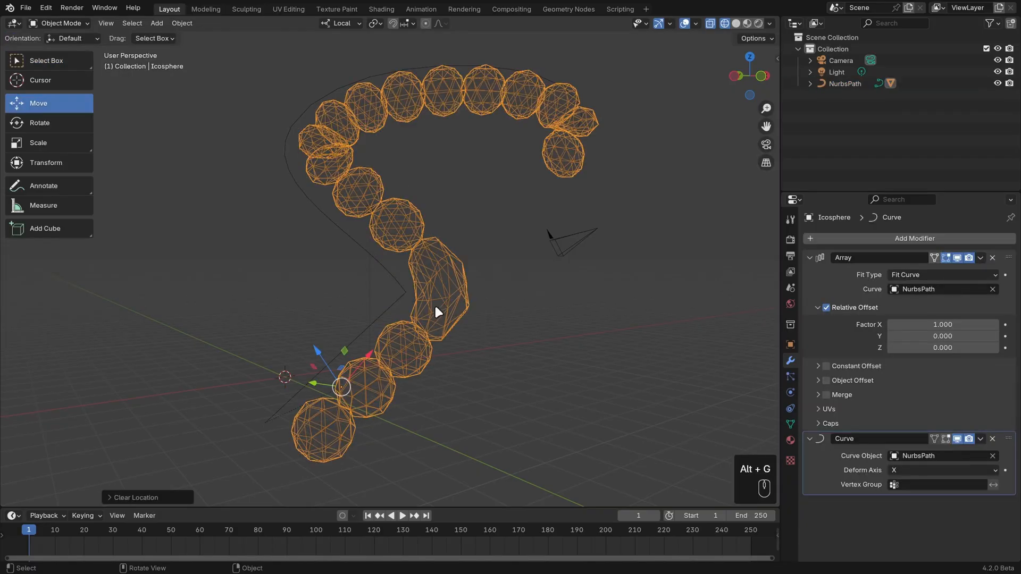
pyautogui.hotkey('alt', 'g')
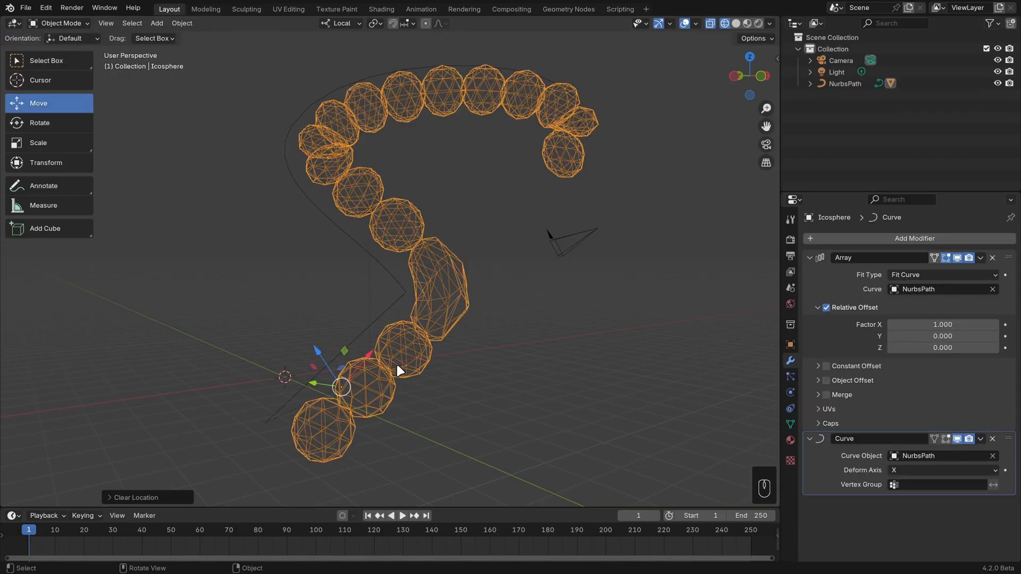
# Snap the 3D cursor to the NurbsPath's origin and snap the Icosphere array to the cursor.
pyautogui.click(362, 327)
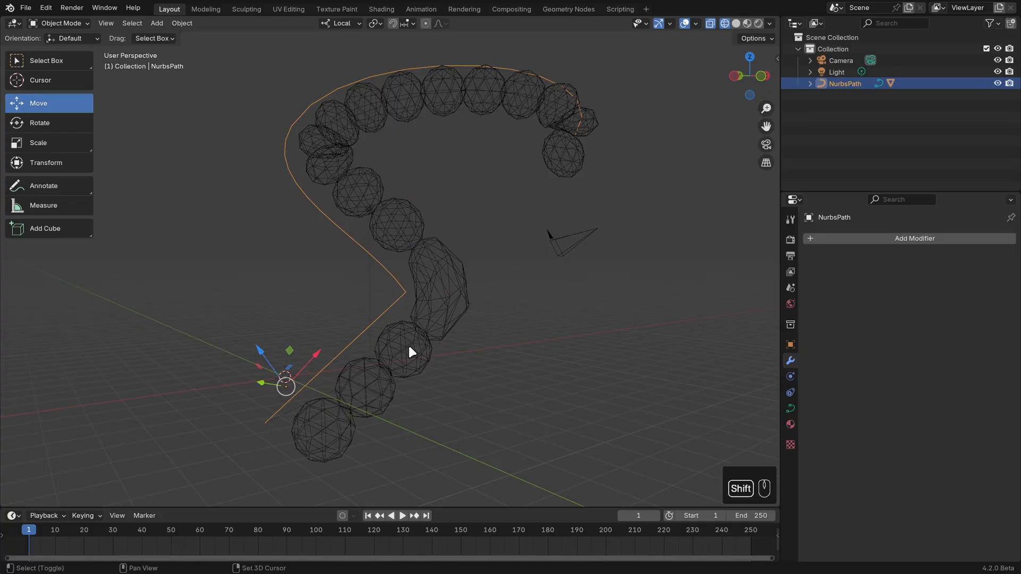
pyautogui.hotkey('shift', 's')
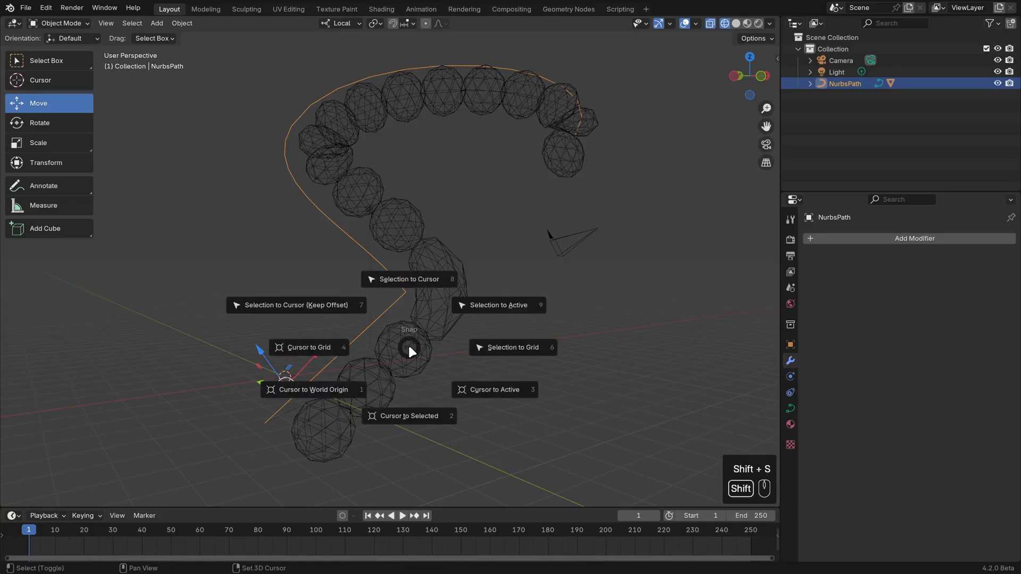
pyautogui.click(419, 426)
pyautogui.click(374, 375)
pyautogui.hotkey('shift', 's')
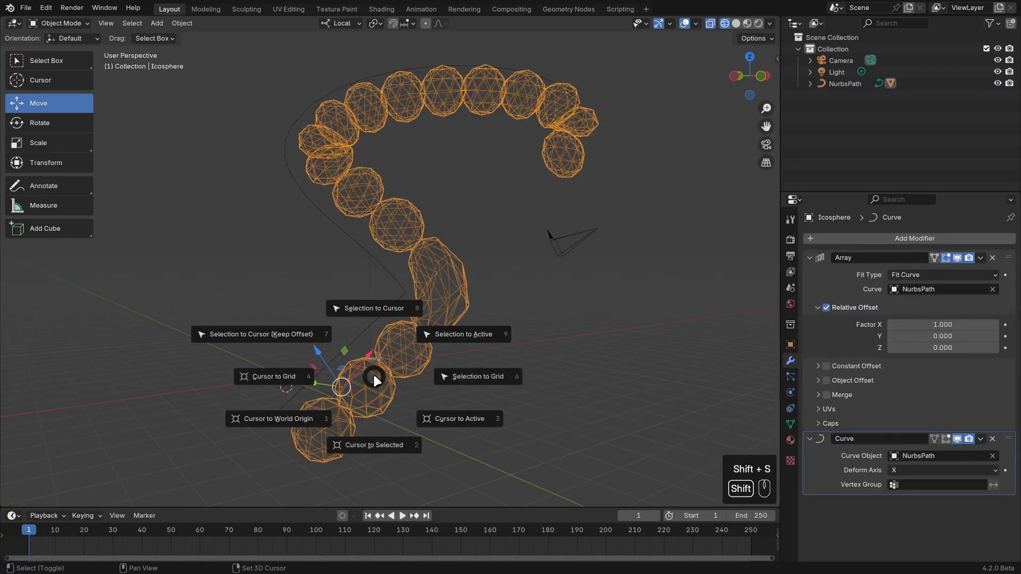
pyautogui.click(309, 328)
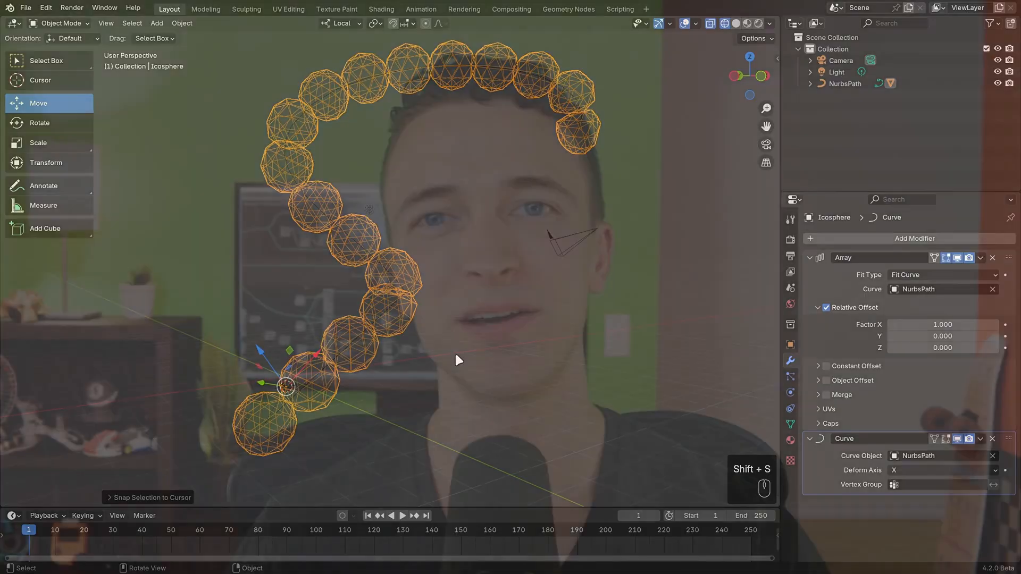